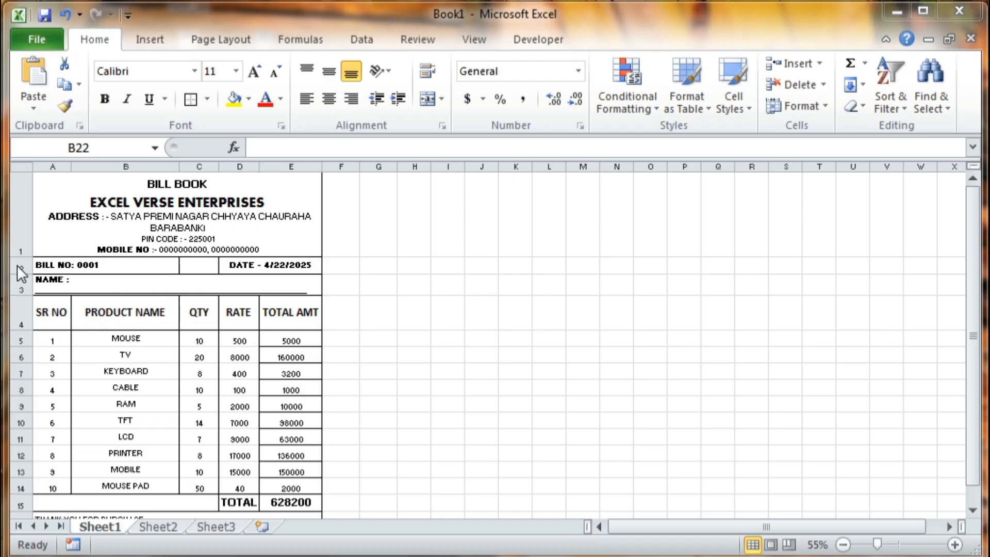
- Make row 1 of the Sheet1 bill about 138.75 points tall
left_click_drag(19, 254, 18, 268)
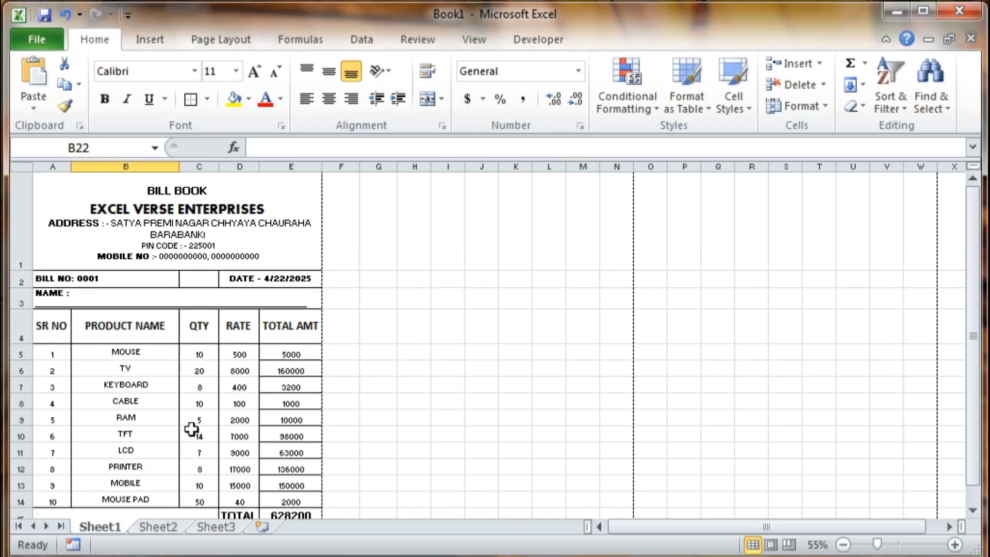
- On Sheet2, merge and centre cells A1 through E1
left_click(162, 526)
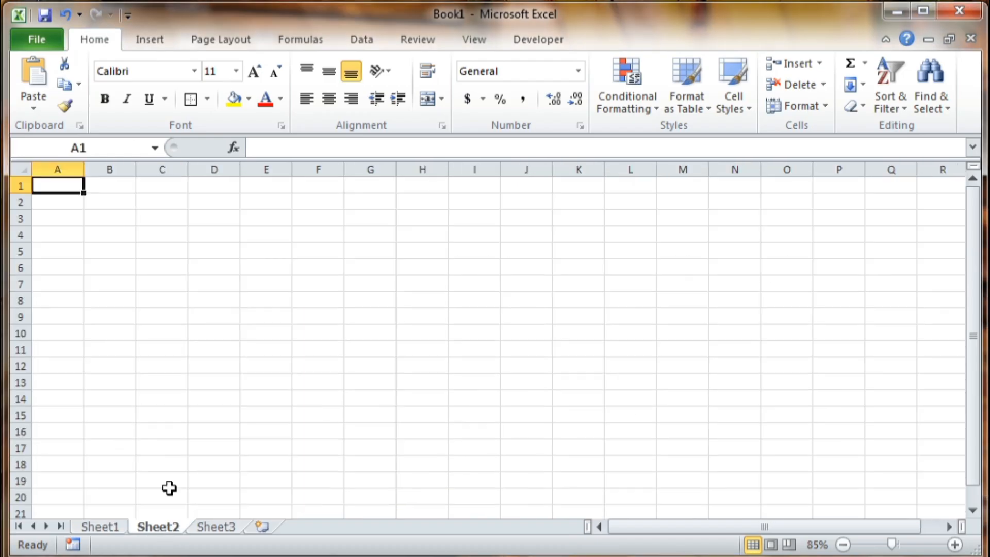
left_click(124, 185)
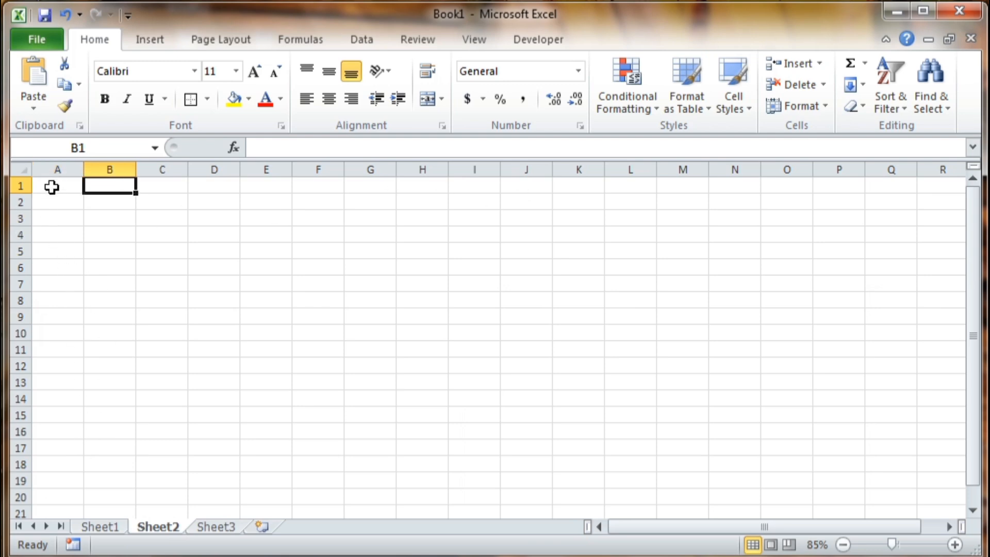
left_click_drag(90, 185, 252, 187)
left_click(314, 201)
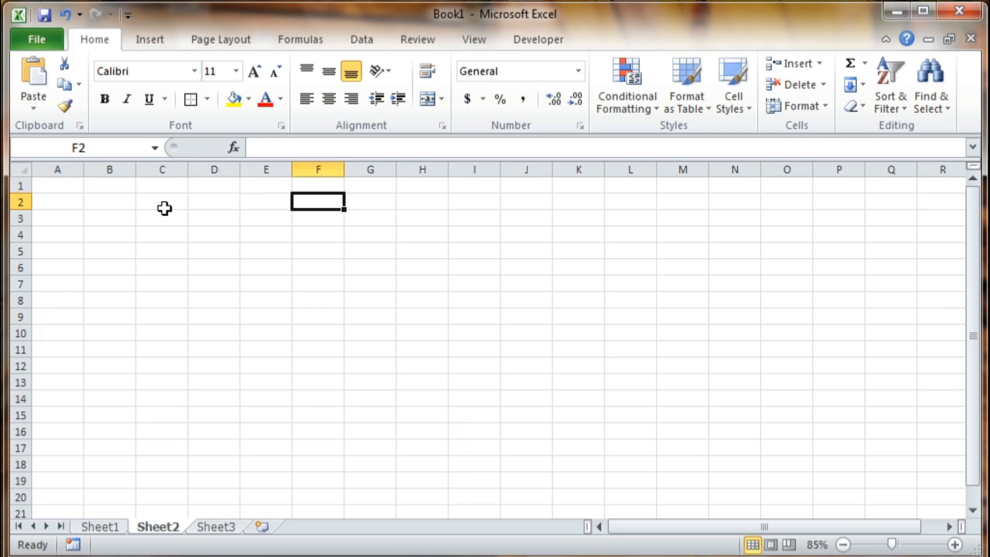
left_click_drag(57, 185, 258, 183)
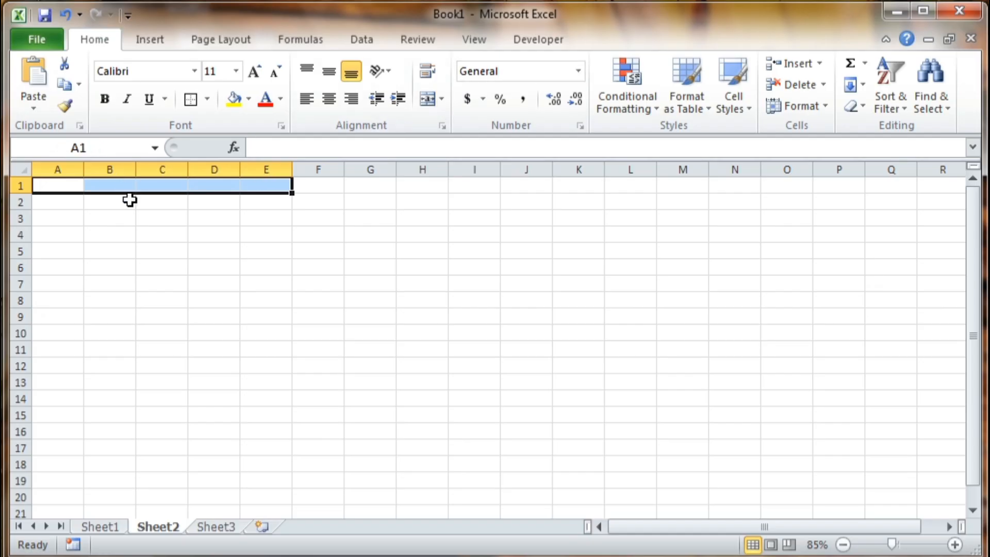
left_click(442, 98)
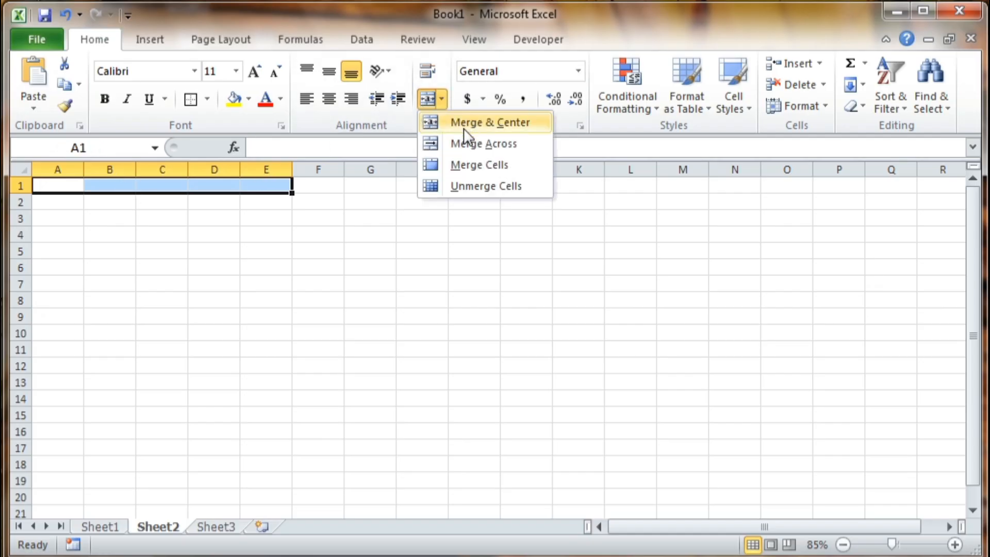
left_click(463, 126)
- Make the merged title row 1 much taller
left_click(266, 251)
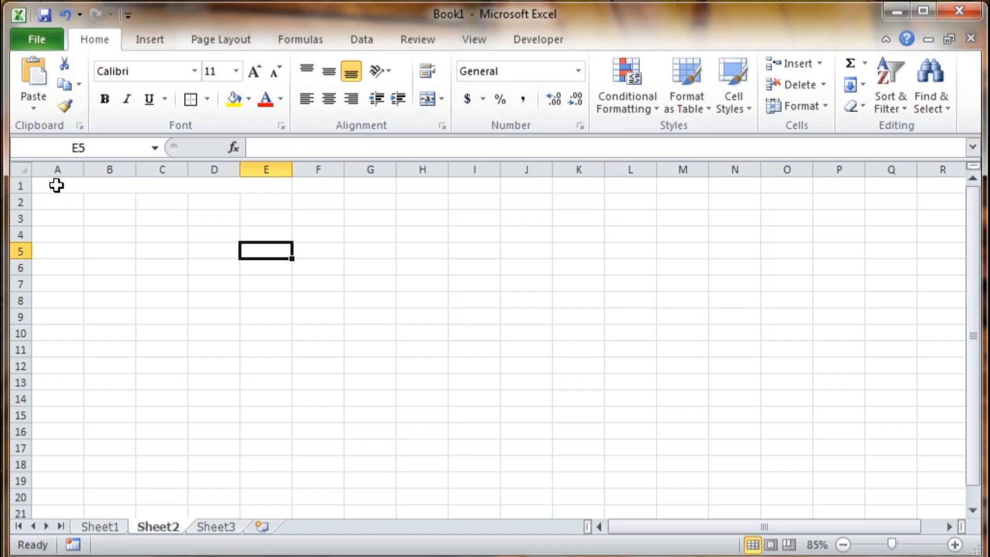
left_click(57, 185)
left_click_drag(21, 194, 18, 273)
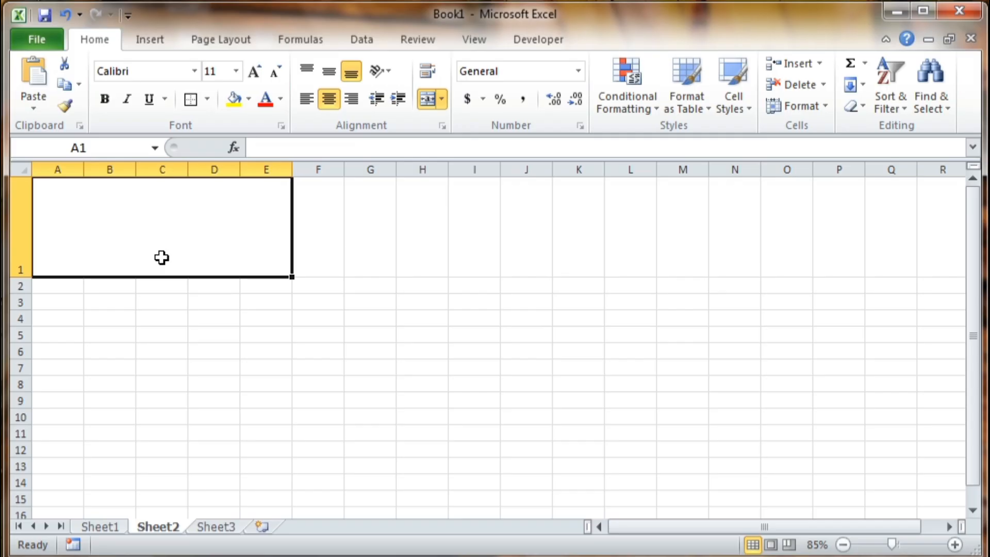
type("B")
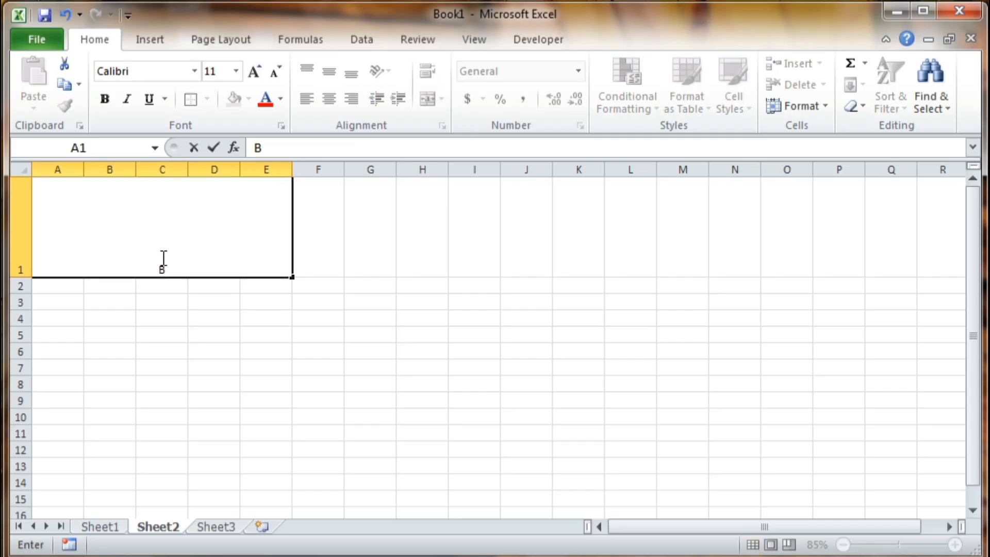
type("ill Book")
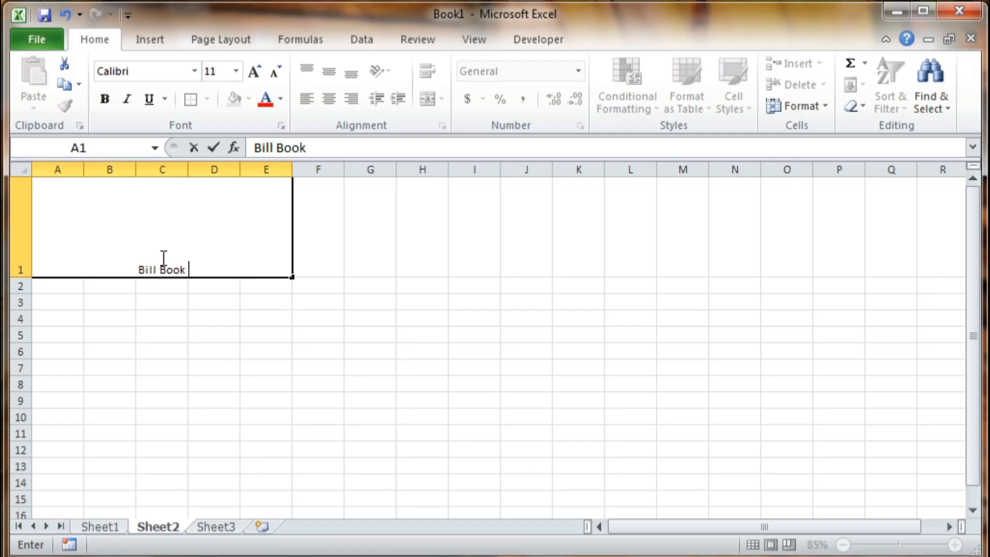
key("BackSpace")
key("alt+Return")
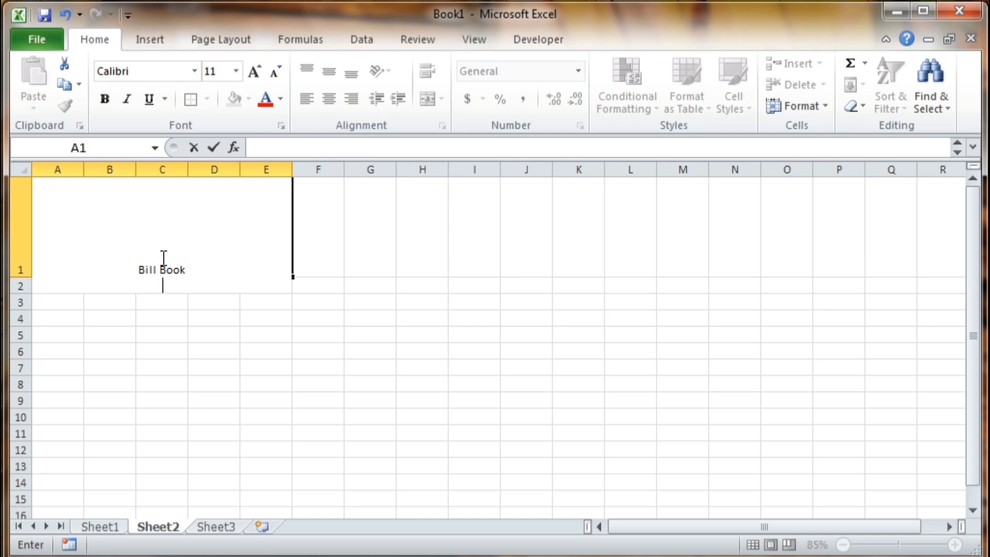
key("Escape")
key("Return")
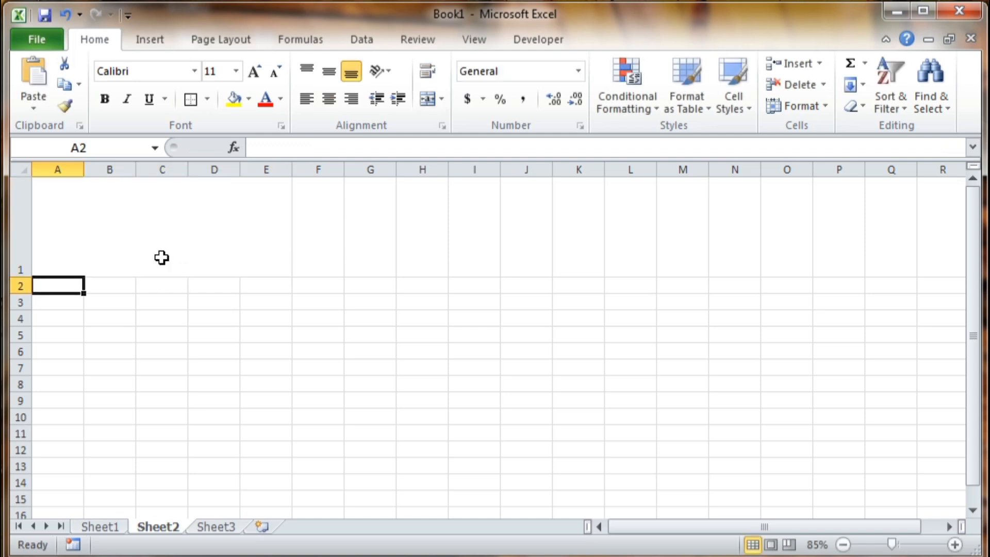
key("Down")
key("Down")
key("Down")
key("Down")
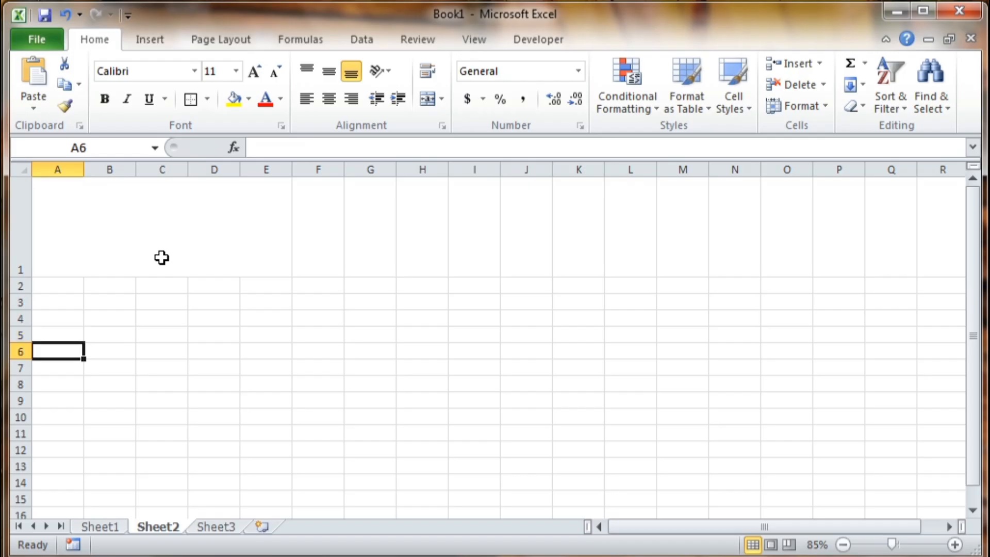
key("Down")
key("Down")
key("Up")
key("Up")
key("Up")
key("Up")
key("Up")
key("Up")
key("Up")
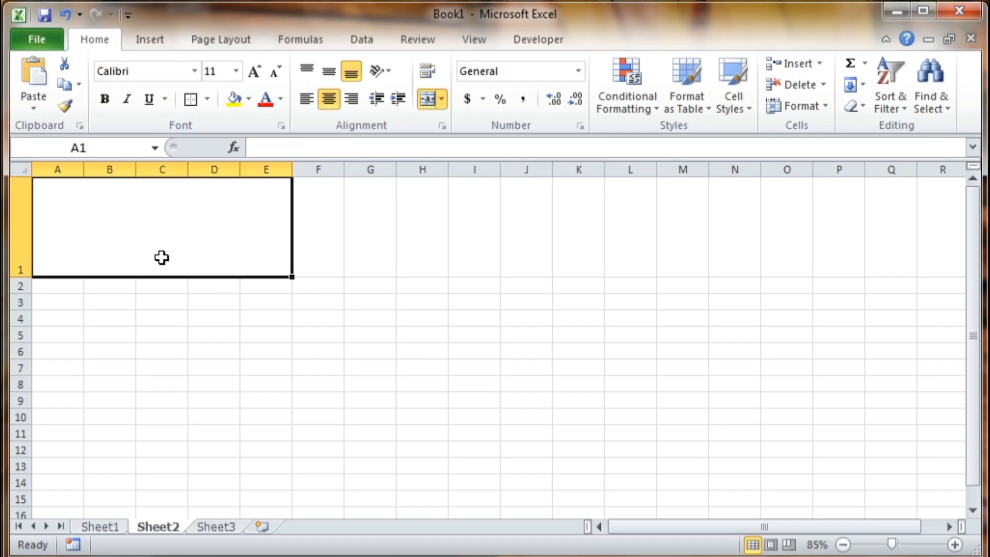
- Type 'Bill Book' and 'EXCEL VERSE SHOP' as the header's first two lines
type("Bii")
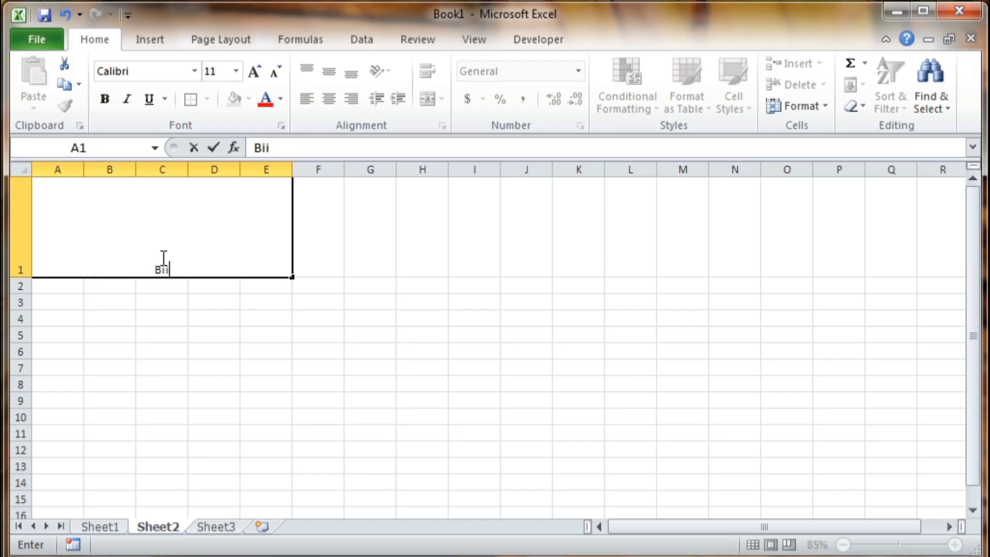
key("BackSpace")
type("ll Book")
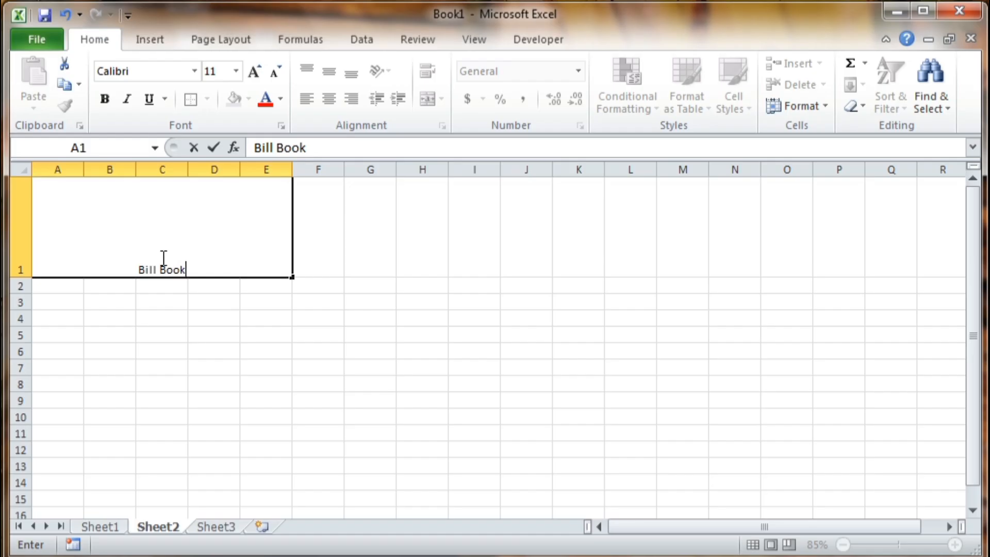
key("alt+Return")
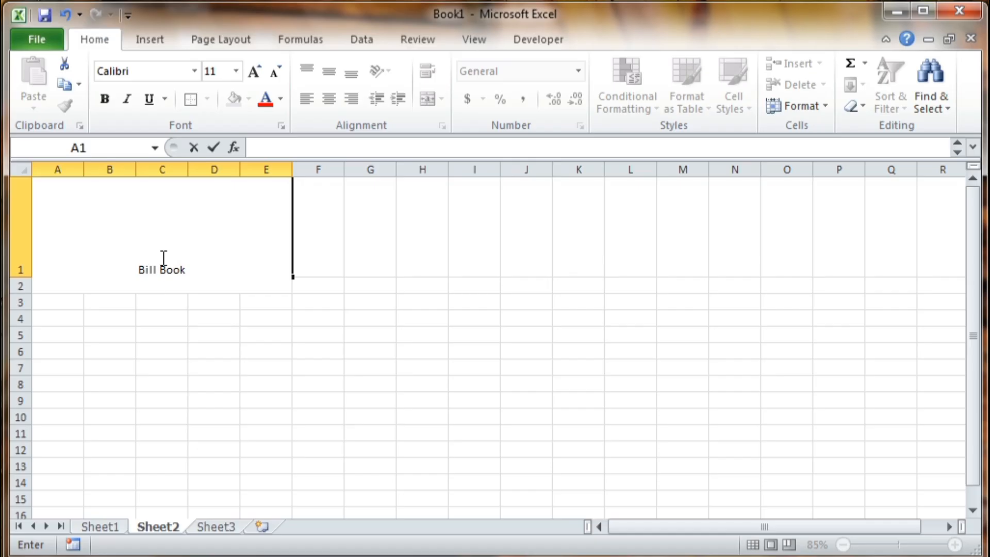
type("E")
key("BackSpace")
type("EXCEL")
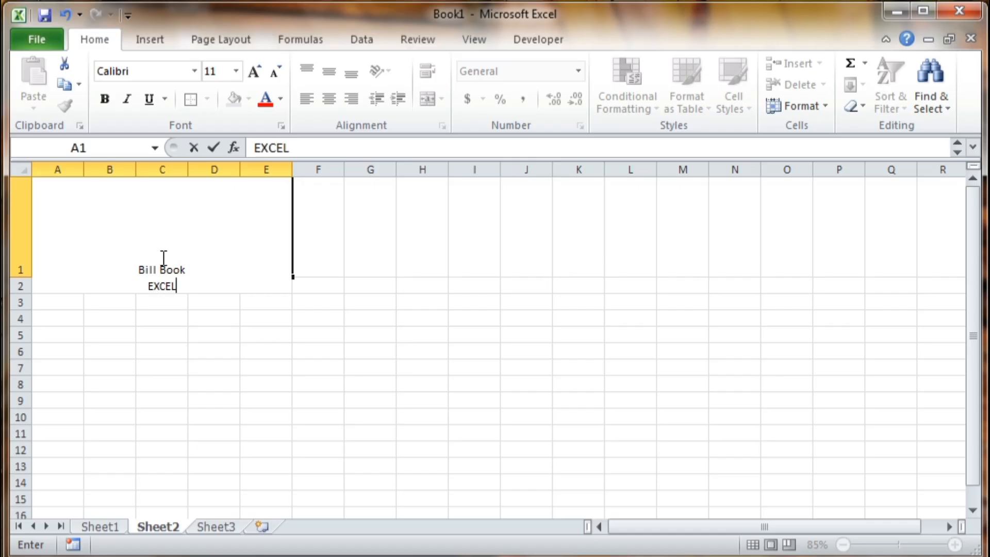
type(" VERSE ")
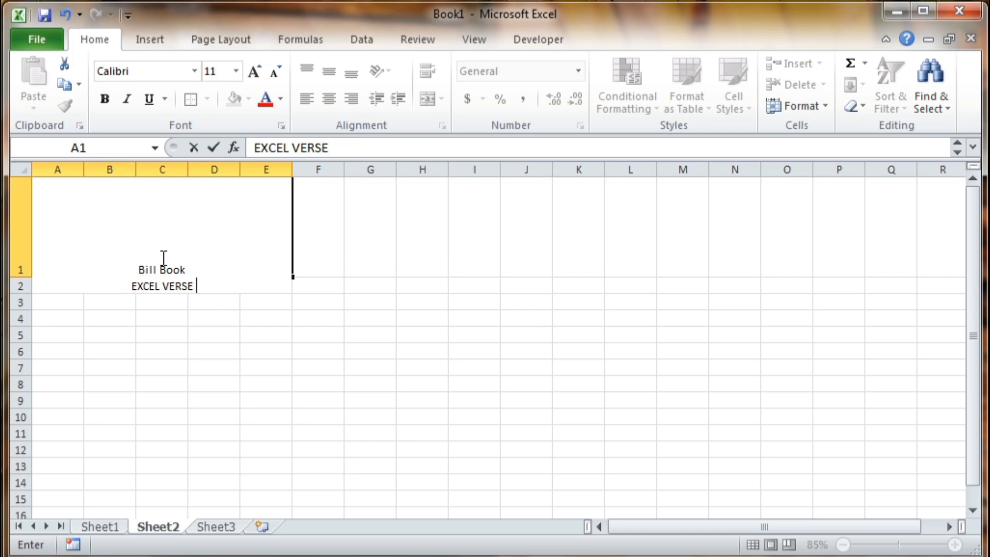
type("SHOP")
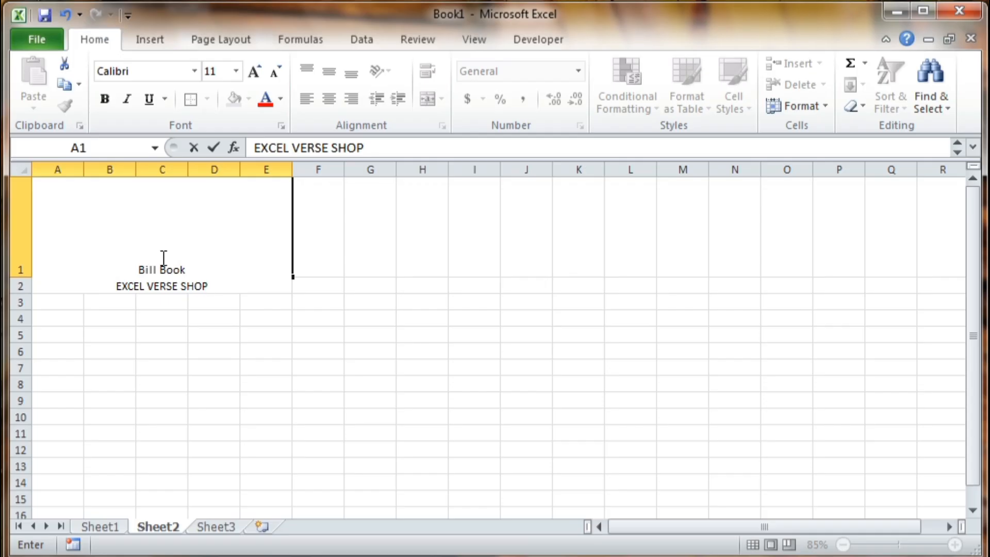
- Add a third line with the 'Address :' label and the shop's street address, then commit
key("alt+Return")
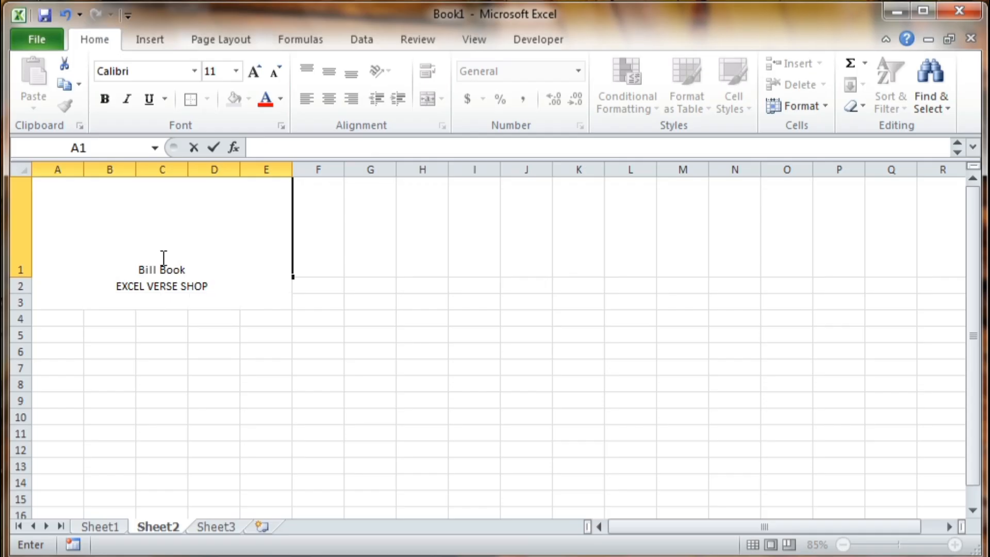
type("Addre")
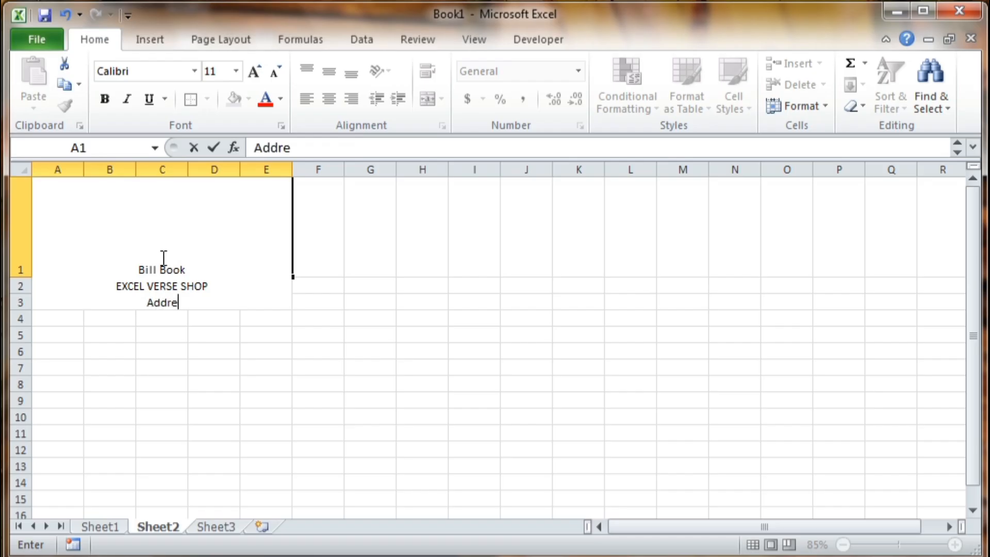
type("ss : _")
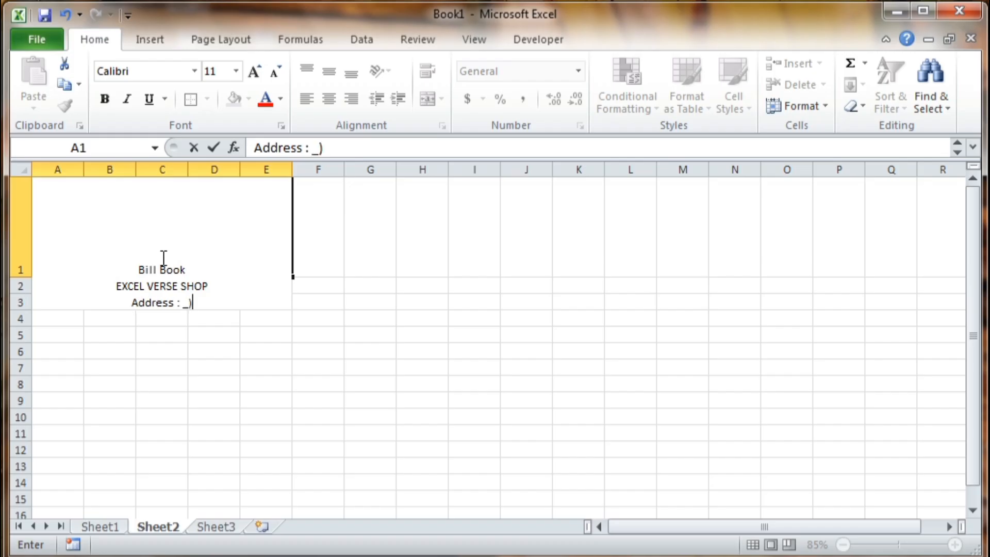
key("BackSpace")
type("_")
key("BackSpace")
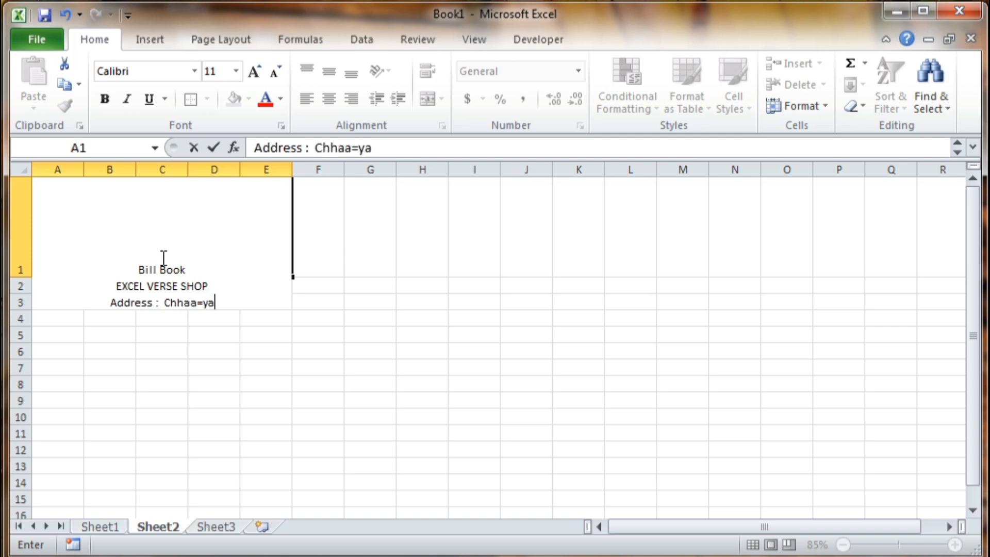
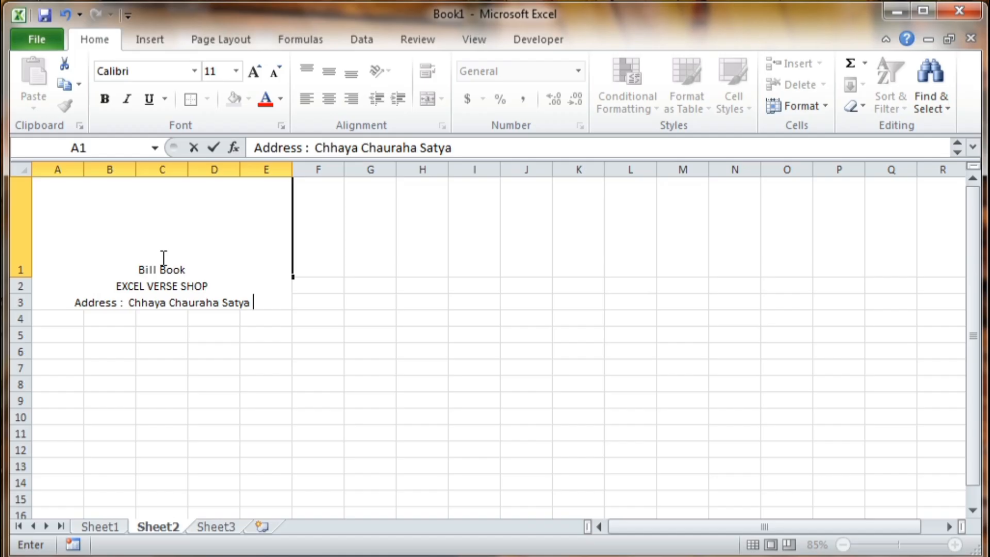
key("ctrl+Return")
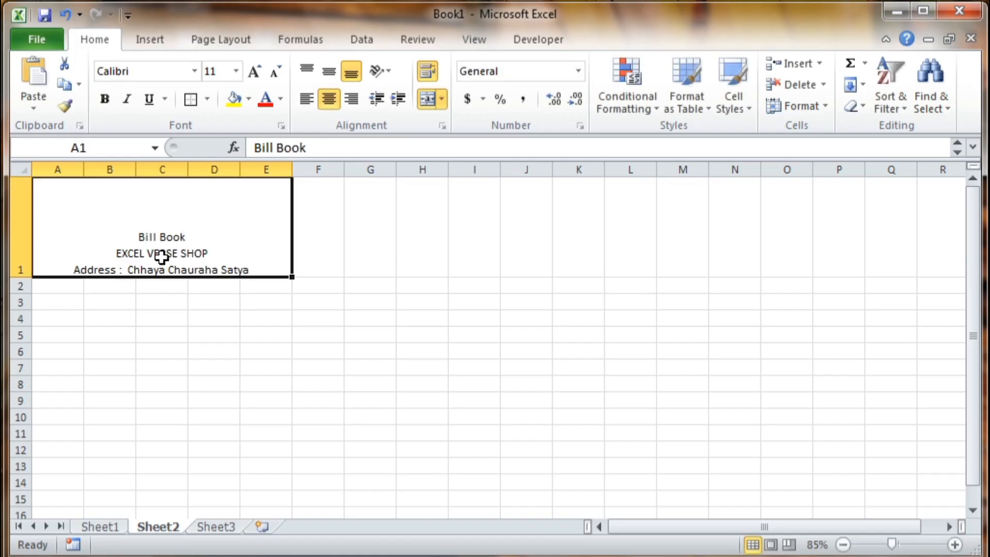
- Finish the address with locality, town and PIN code, then add a 'Mobile No. :' line with a placeholder number
key("F2")
key("BackSpace")
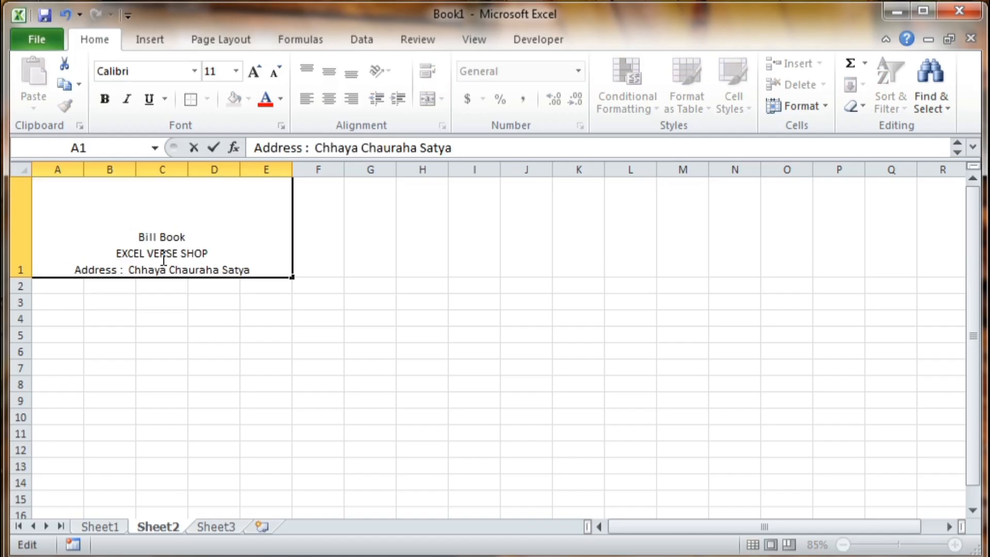
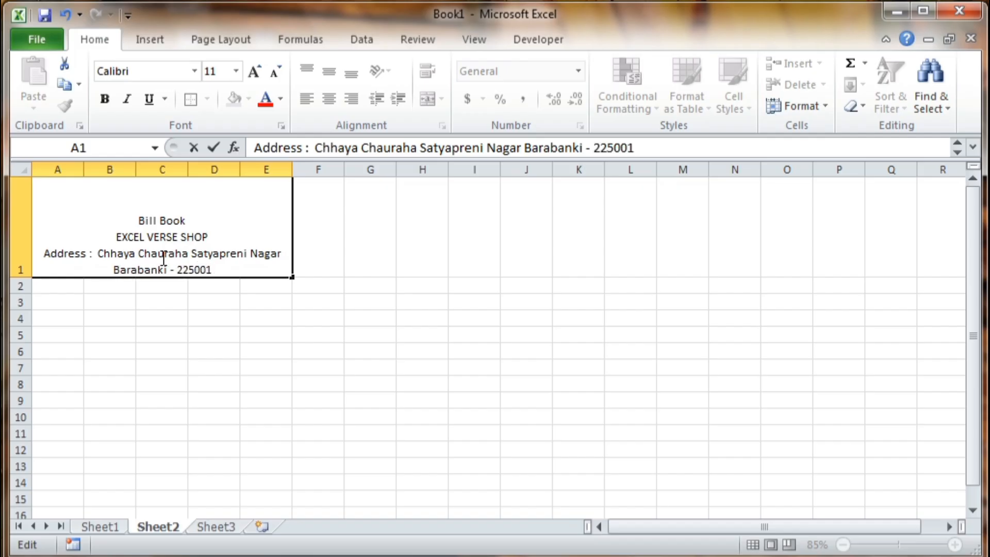
key("alt+Return")
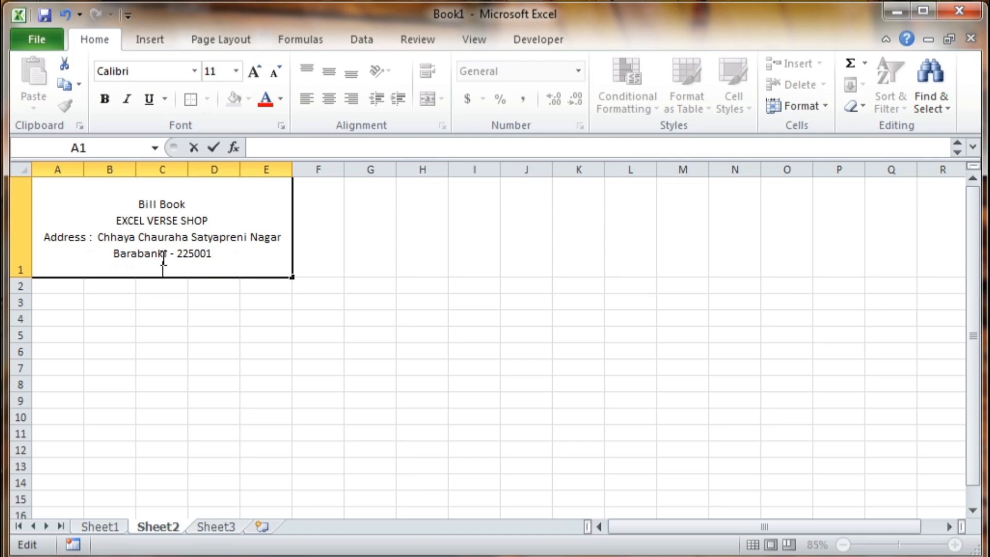
type("obile")
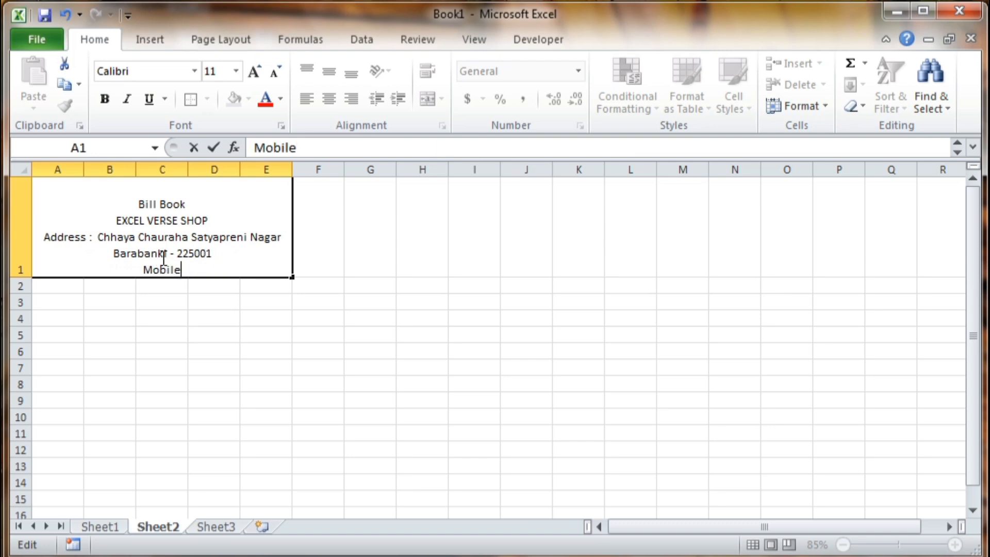
type(" No")
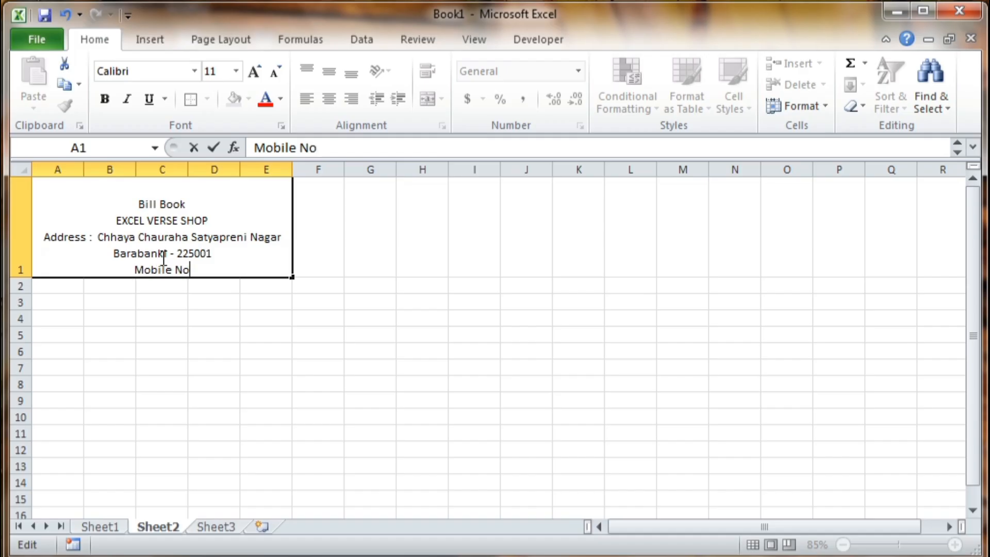
type(". : 0000000000")
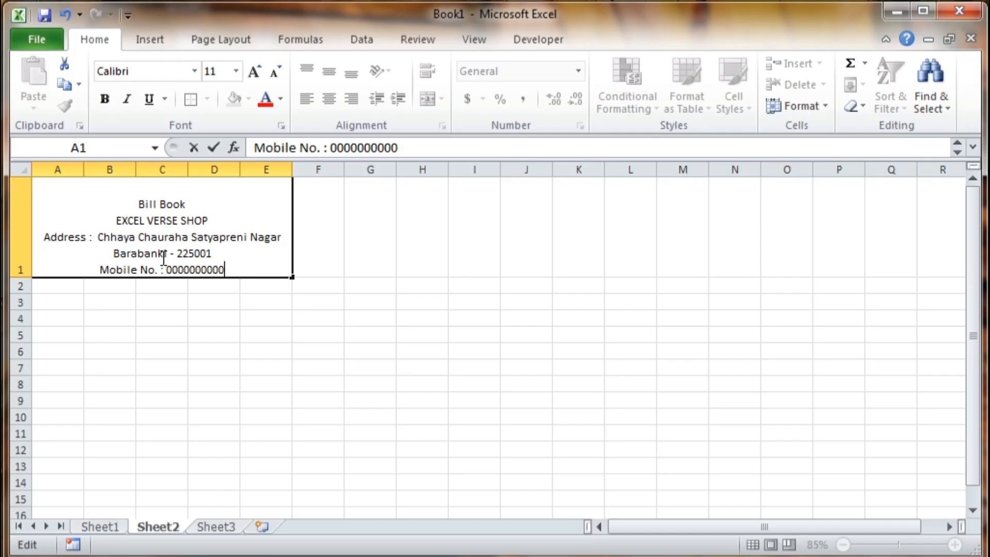
- Make the 'Bill Book' line bold and larger
left_click(186, 302)
left_click(177, 263)
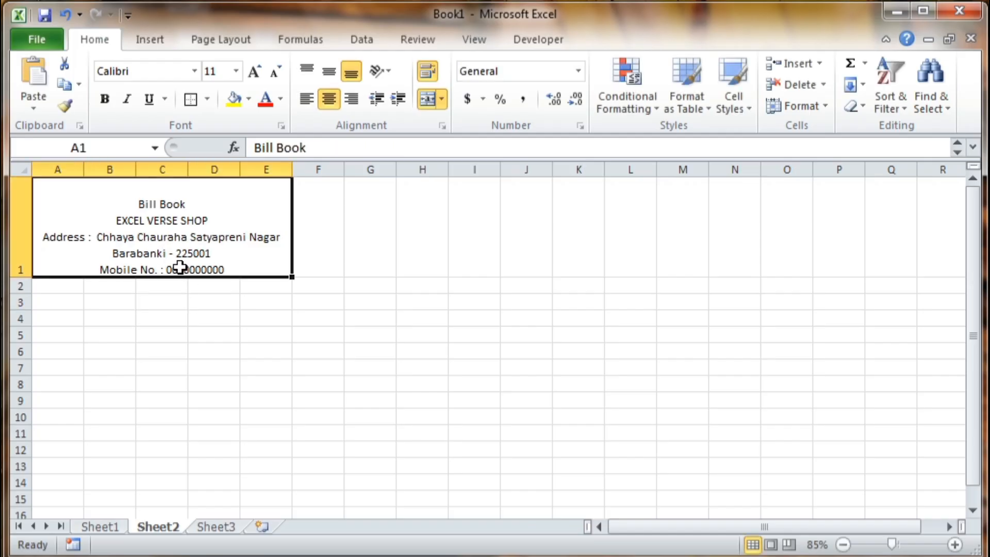
double_click(186, 203)
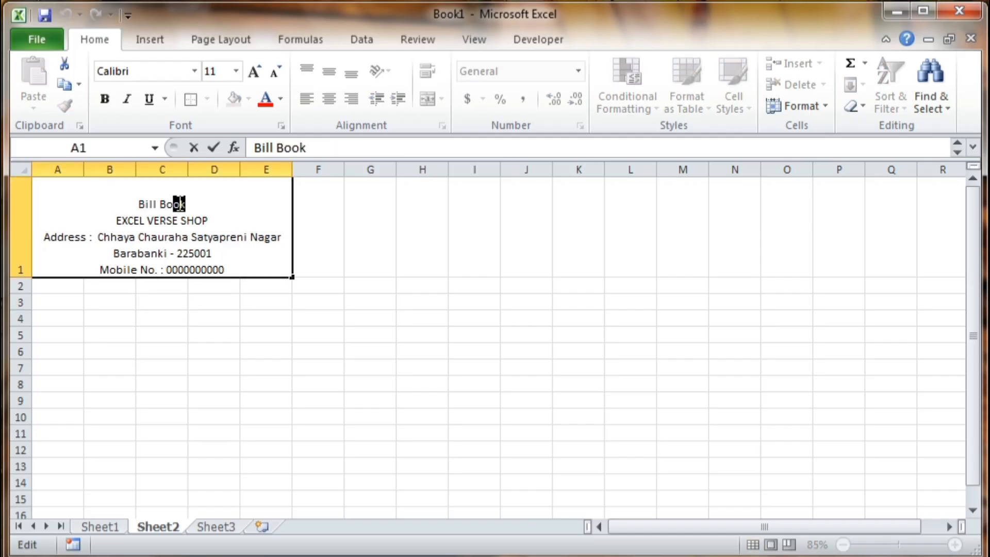
left_click_drag(186, 204, 138, 203)
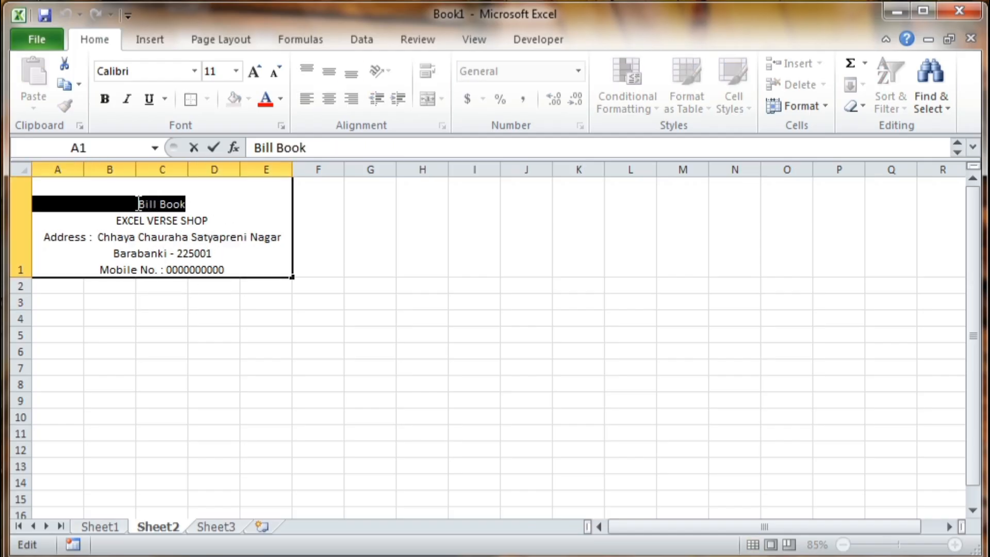
left_click(104, 99)
left_click(253, 70)
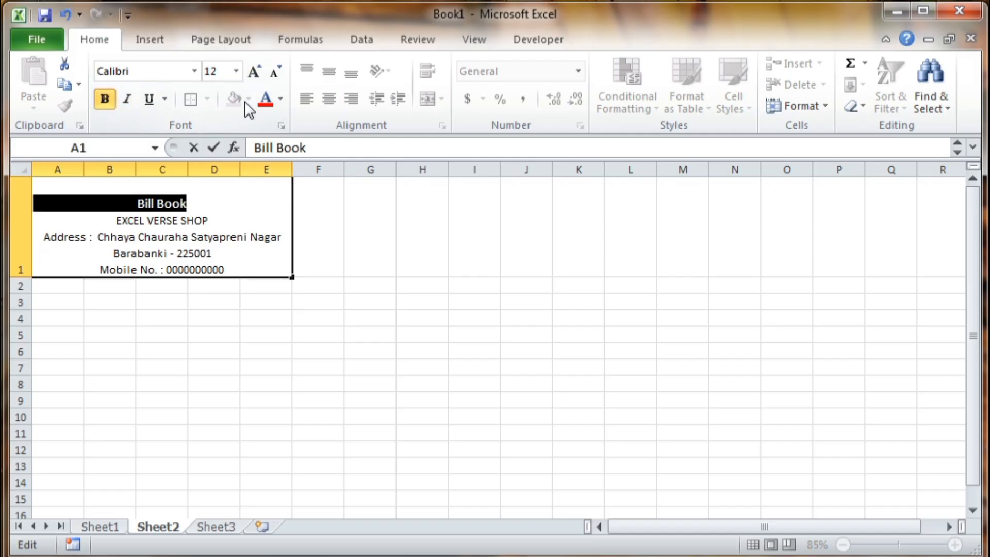
left_click(254, 75)
- Set 'EXCEL VERSE SHOP' to the Aharoni font at size 24
left_click(218, 221)
left_click_drag(178, 221, 116, 220)
left_click_drag(208, 221, 115, 220)
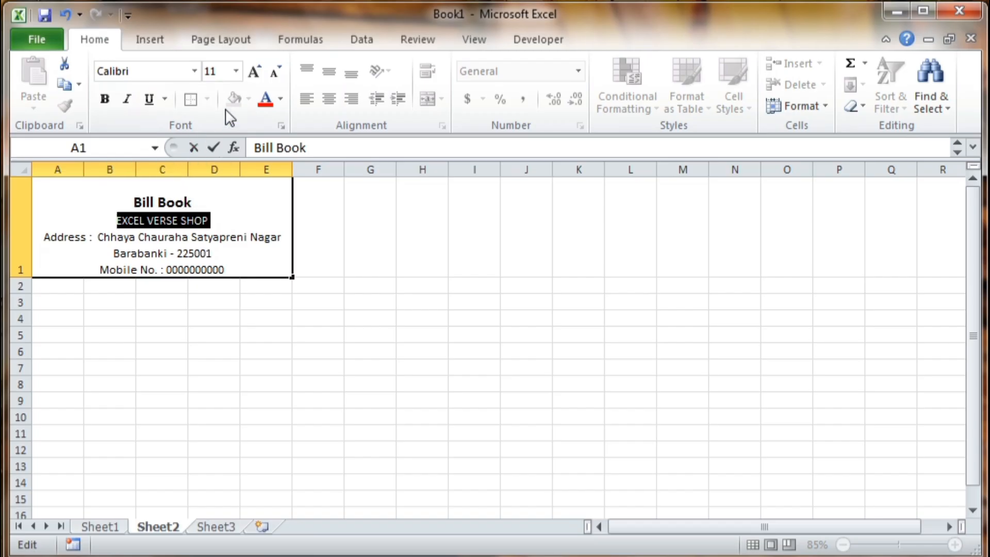
left_click(255, 73)
left_click(256, 72)
left_click(256, 72)
left_click(255, 73)
left_click(256, 73)
left_click(255, 73)
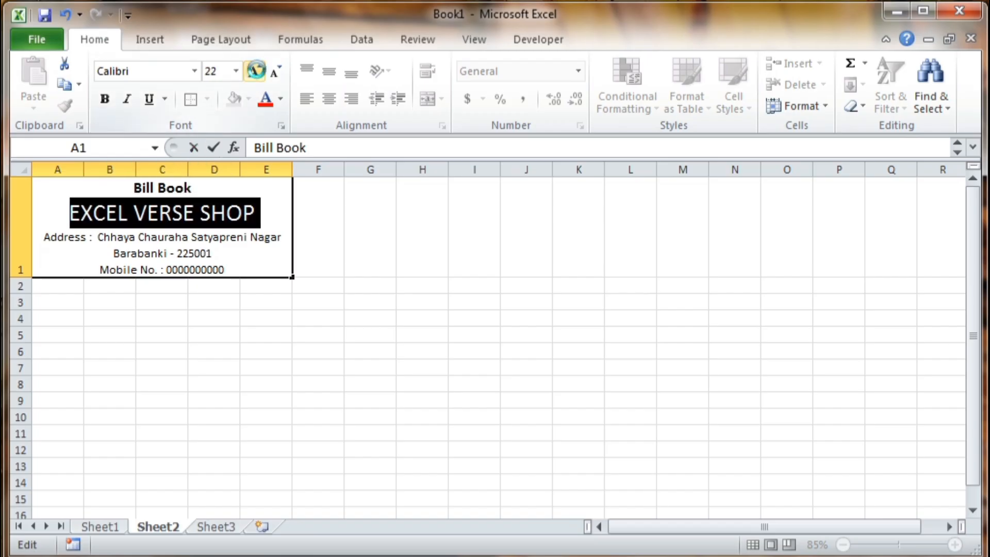
left_click(254, 72)
left_click(194, 71)
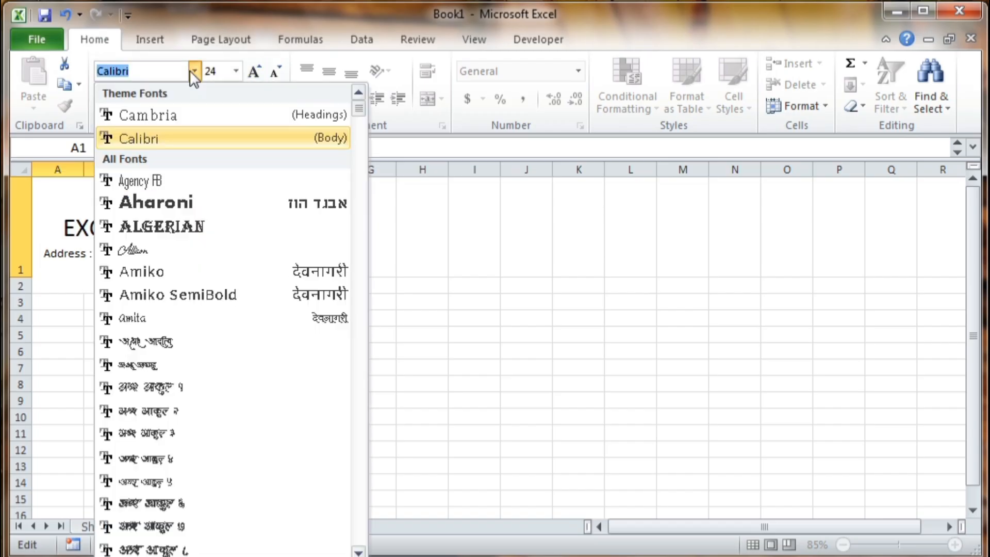
left_click(204, 203)
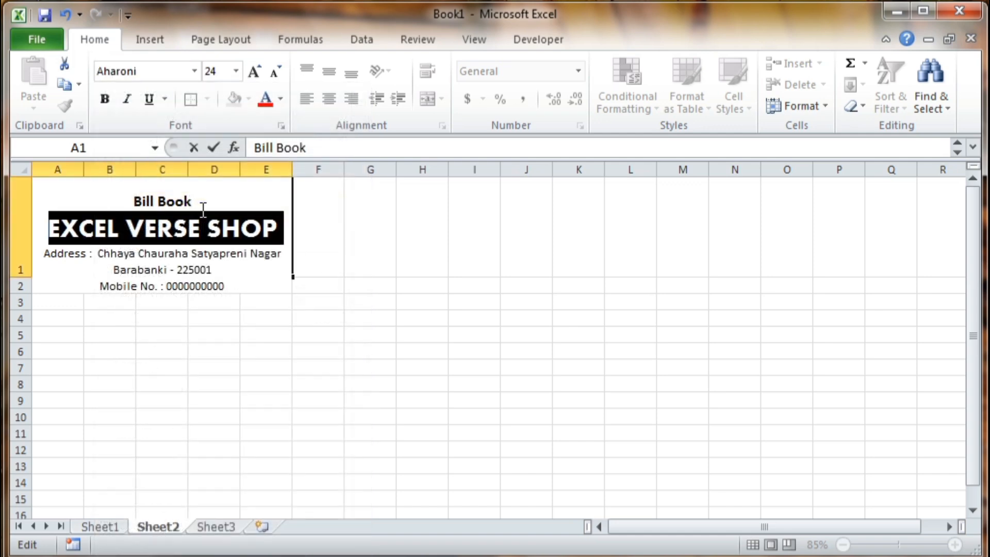
- Bold the 'Address' and 'Mobile No.' labels in the header
left_click(242, 281)
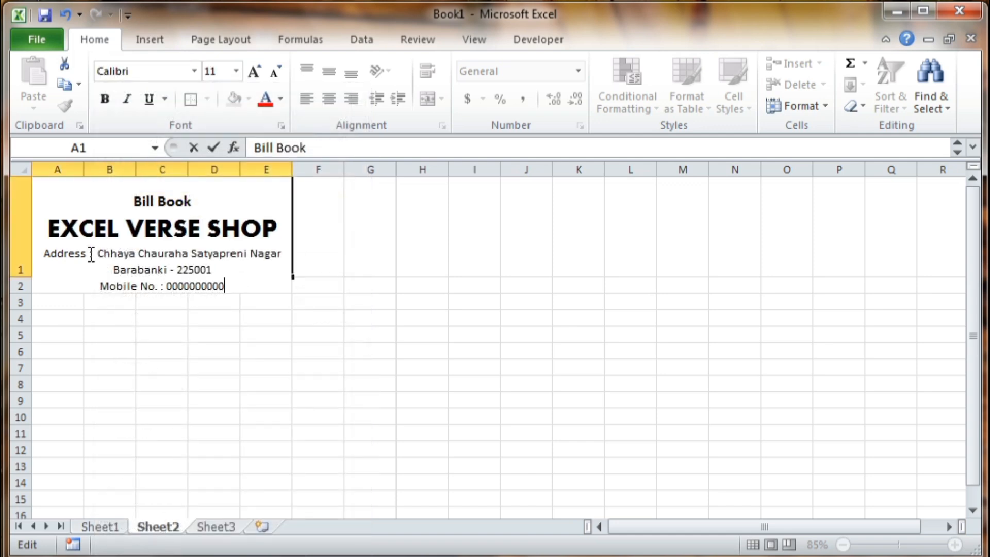
left_click_drag(91, 254, 44, 254)
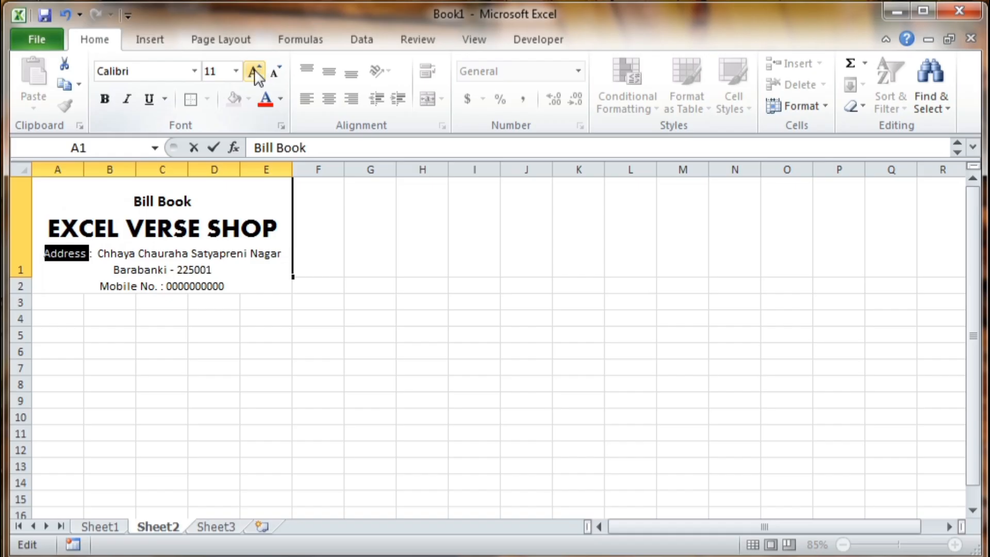
left_click(105, 99)
left_click(99, 259)
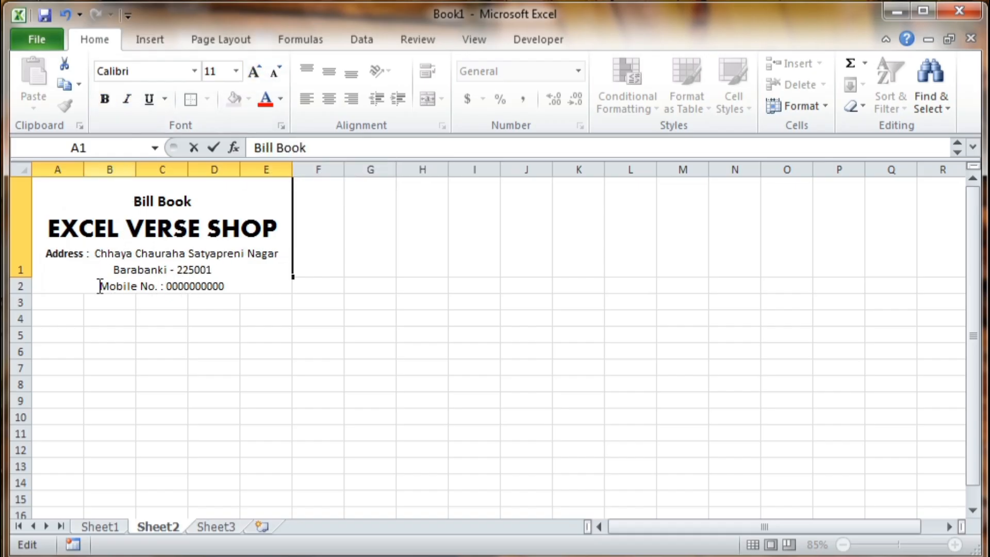
left_click_drag(100, 286, 137, 287)
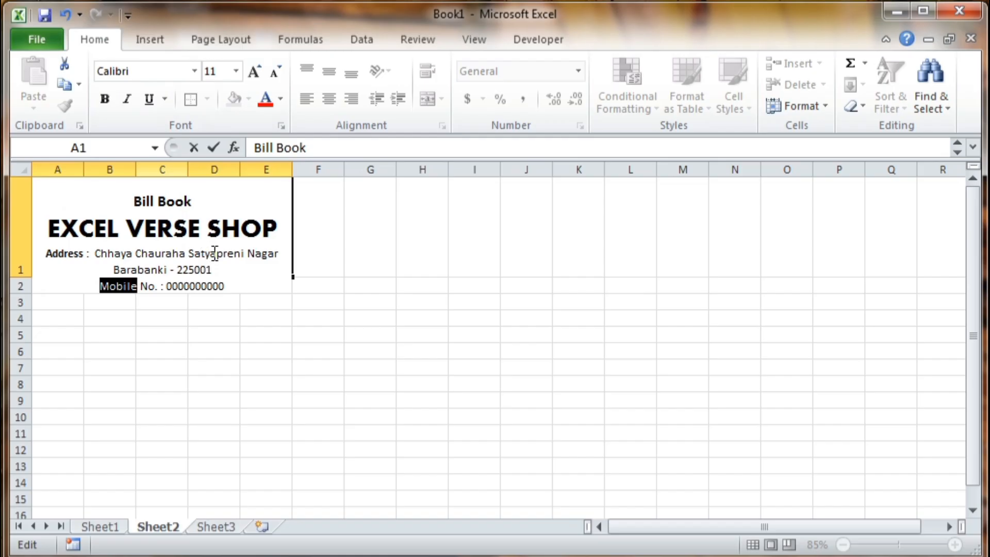
key("shift+Right")
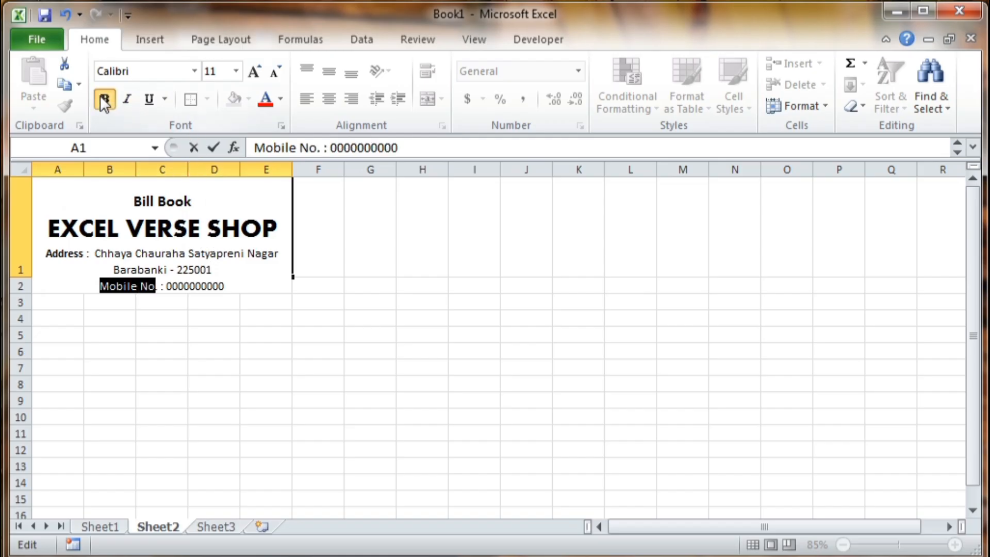
left_click(105, 99)
left_click(180, 350)
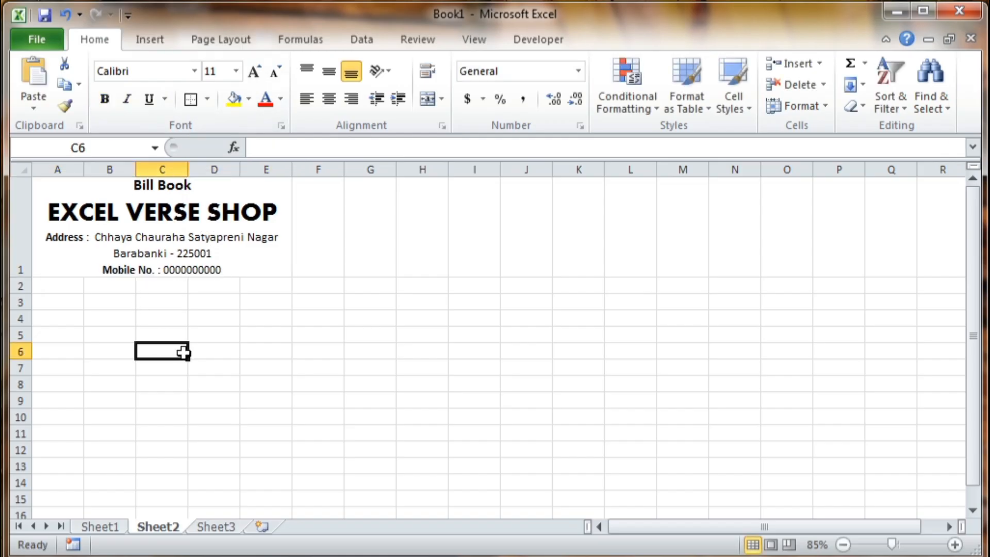
- Make row 1 taller and put an outside border around the header block
left_click(19, 282)
left_click(9, 221)
left_click_drag(22, 278, 28, 292)
left_click(61, 320)
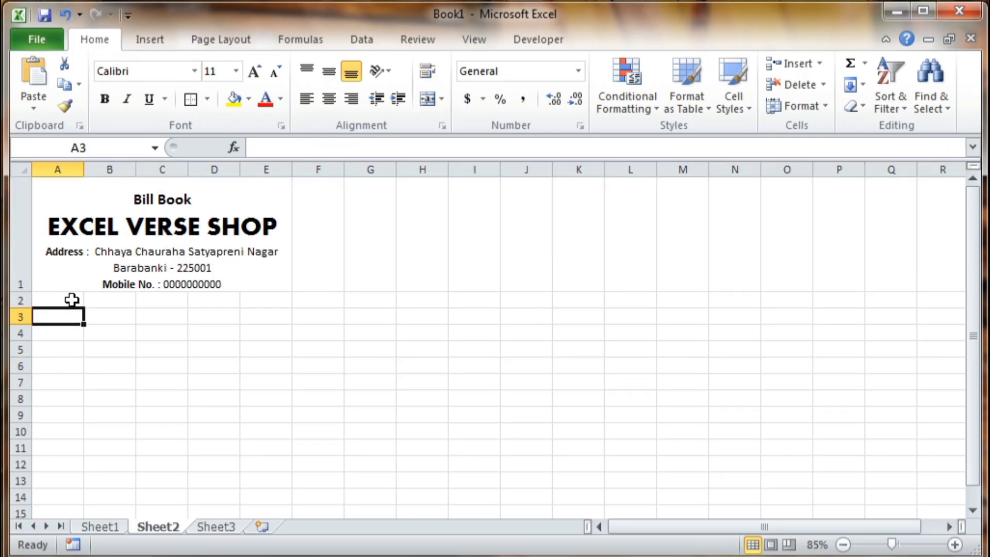
left_click(129, 336)
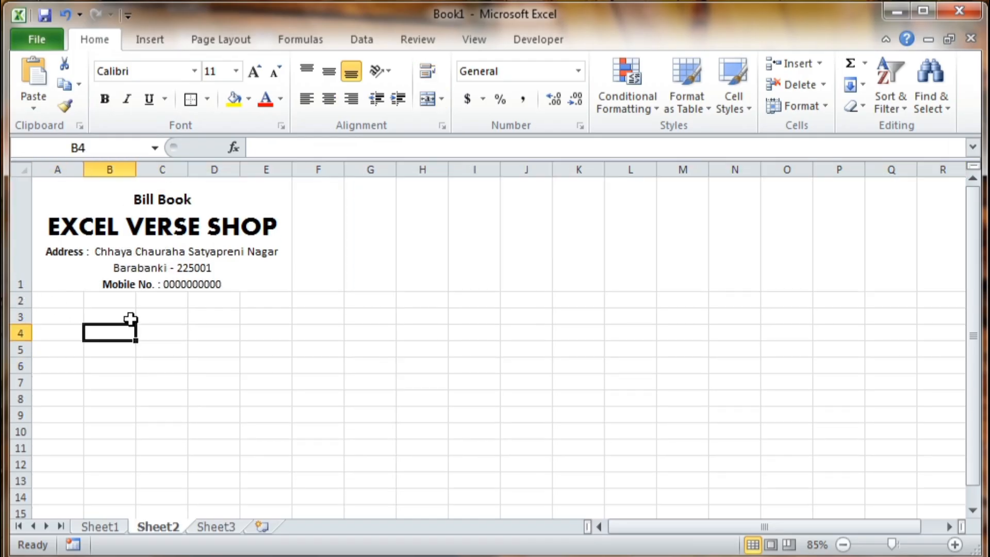
left_click(82, 263)
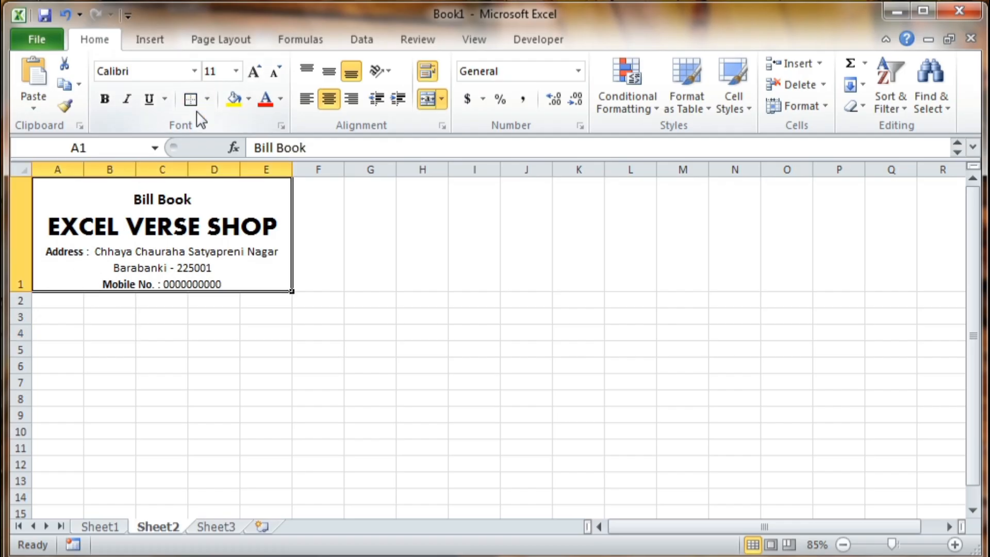
left_click(207, 99)
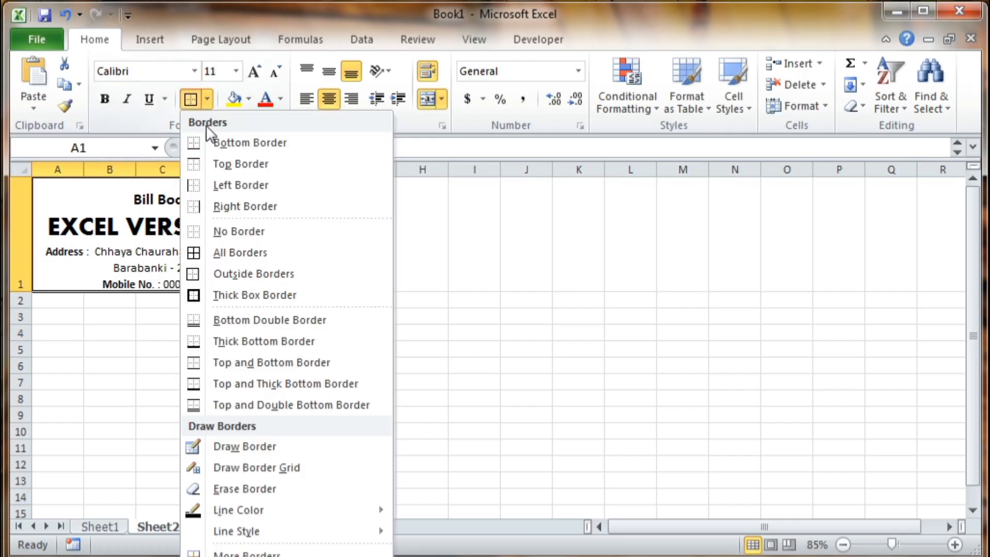
left_click(233, 273)
left_click(109, 349)
- Merge A2:B2 and D2:E2 into two cells for the bill number and date
left_click(64, 304)
left_click(142, 335)
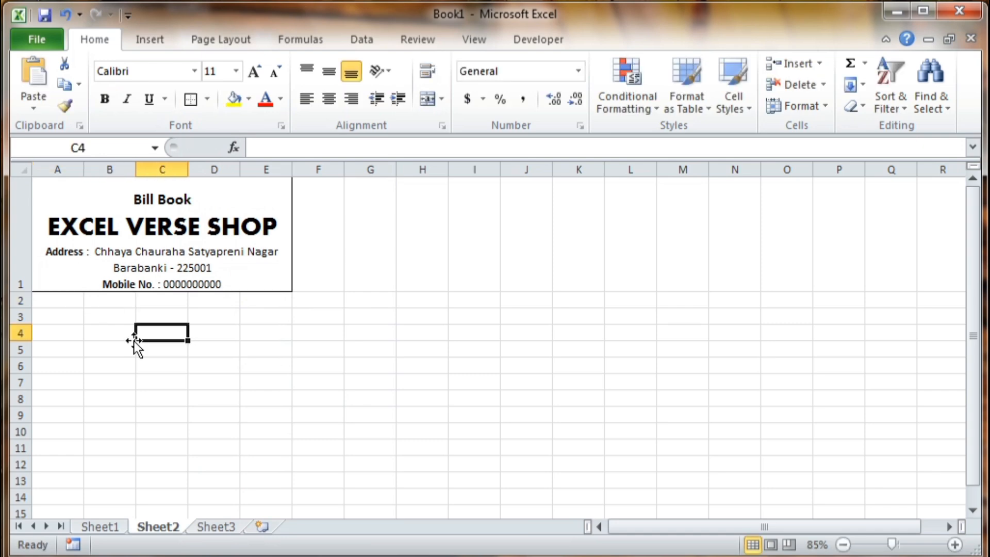
left_click_drag(53, 300, 97, 301)
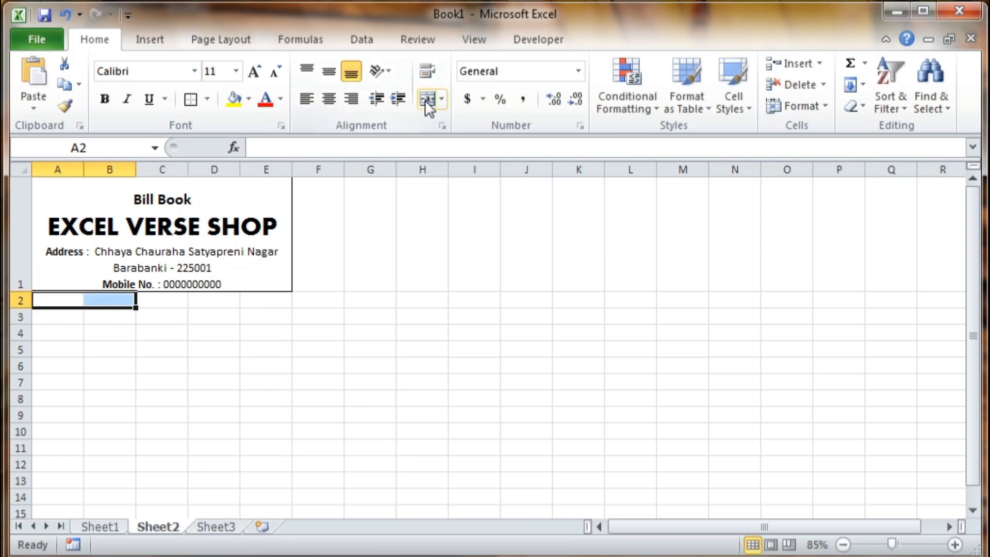
left_click(287, 348)
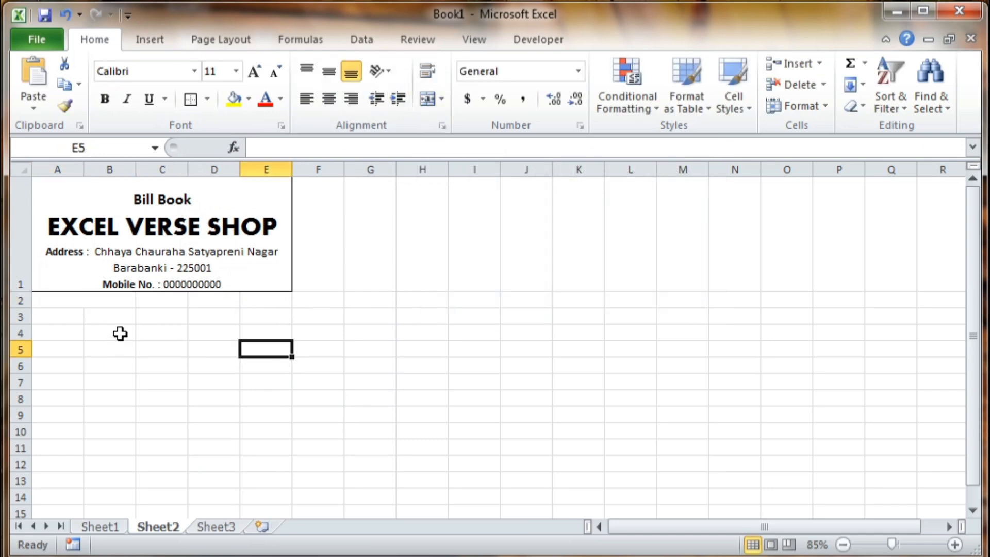
left_click_drag(202, 300, 255, 300)
left_click(428, 100)
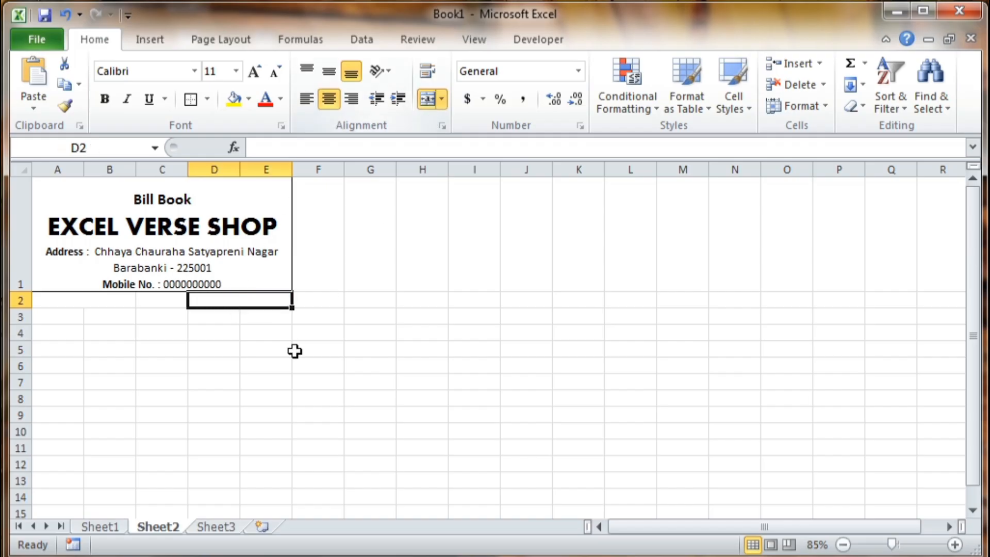
- Add borders around the merged A2:B2 and D2:E2 cells
left_click_drag(295, 351, 281, 347)
left_click(69, 301)
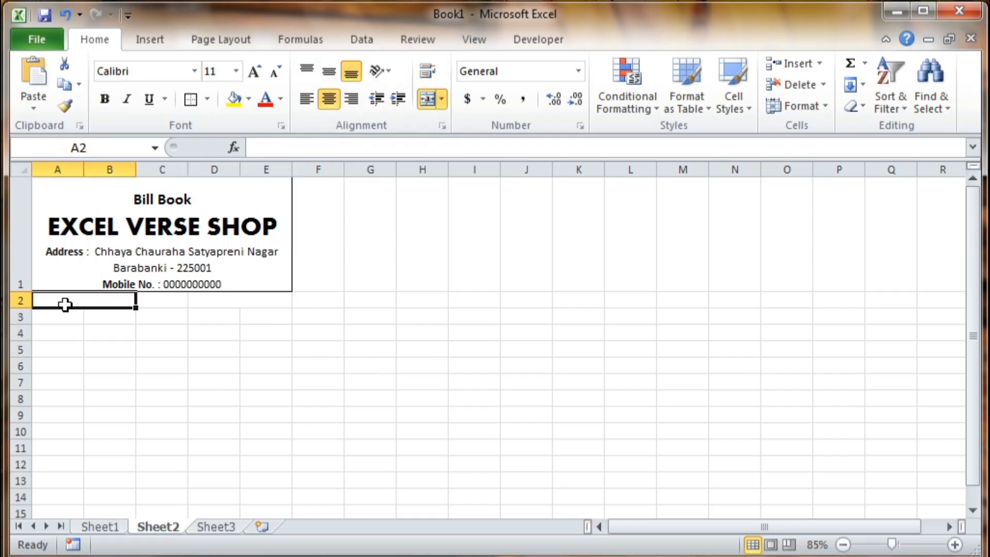
left_click(200, 109)
double_click(249, 305)
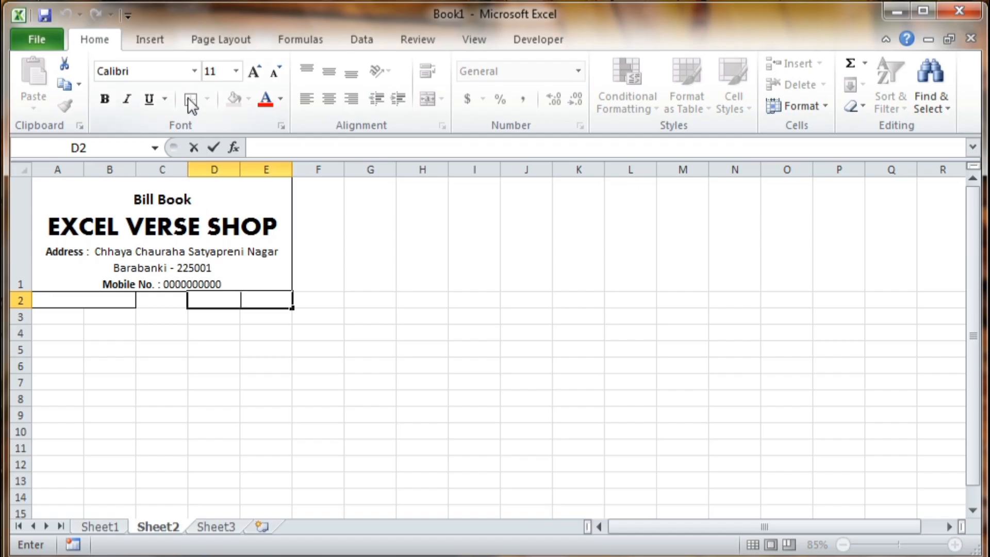
left_click(265, 364)
left_click(214, 303)
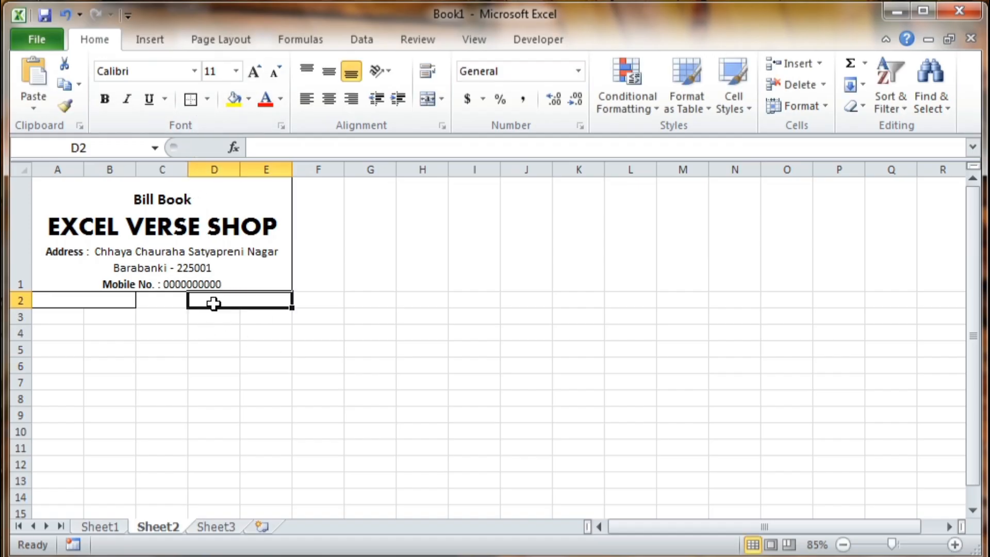
left_click(190, 103)
left_click_drag(213, 332, 213, 349)
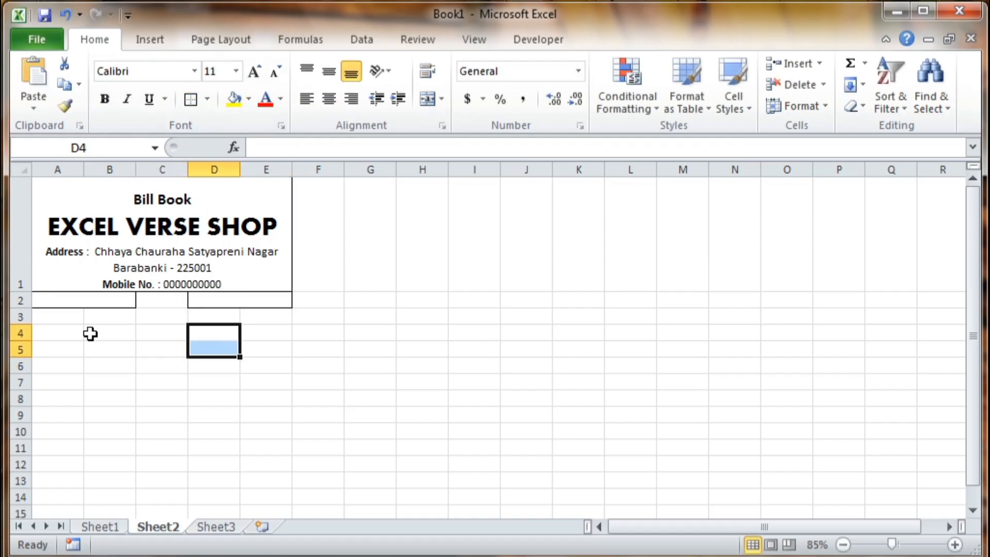
left_click(63, 304)
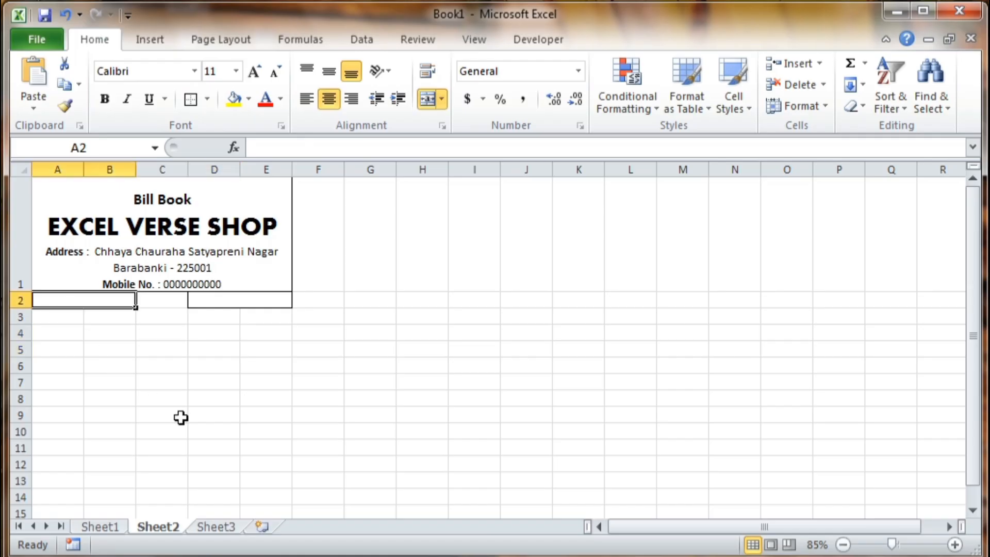
- Enter 'Bill No. 0001' in A2, and 'Date:' with today's date 4/22/2025 in D2
type("b")
key("Delete")
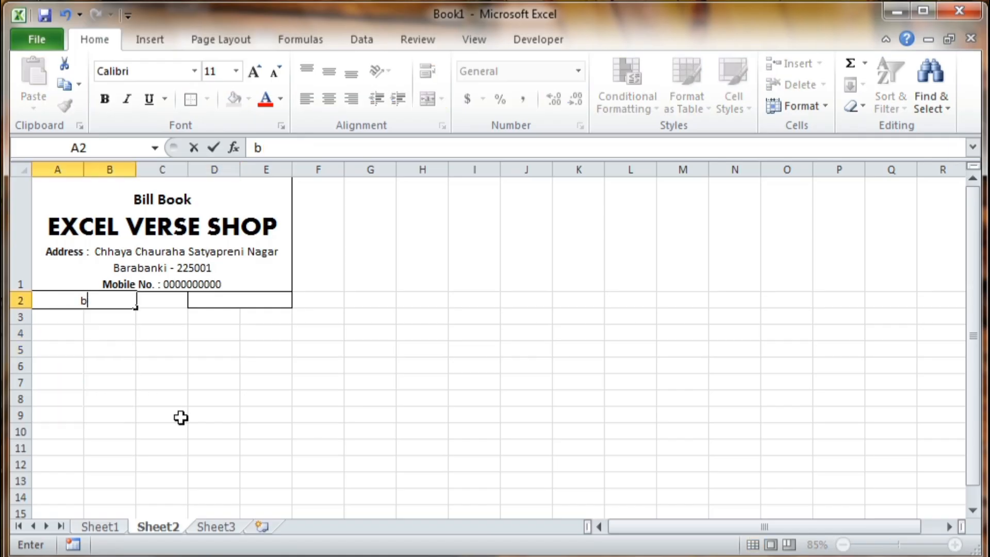
type("Bi")
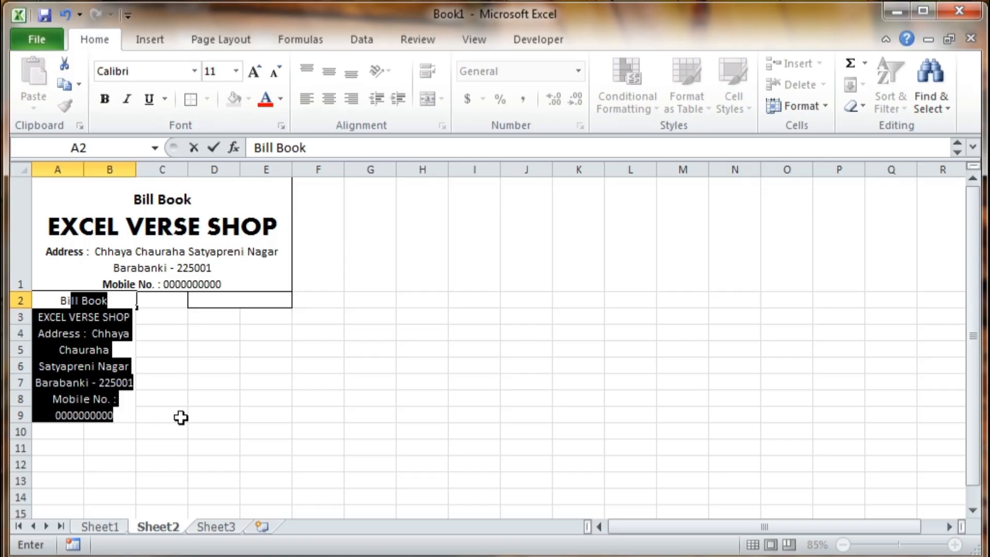
type("ll No")
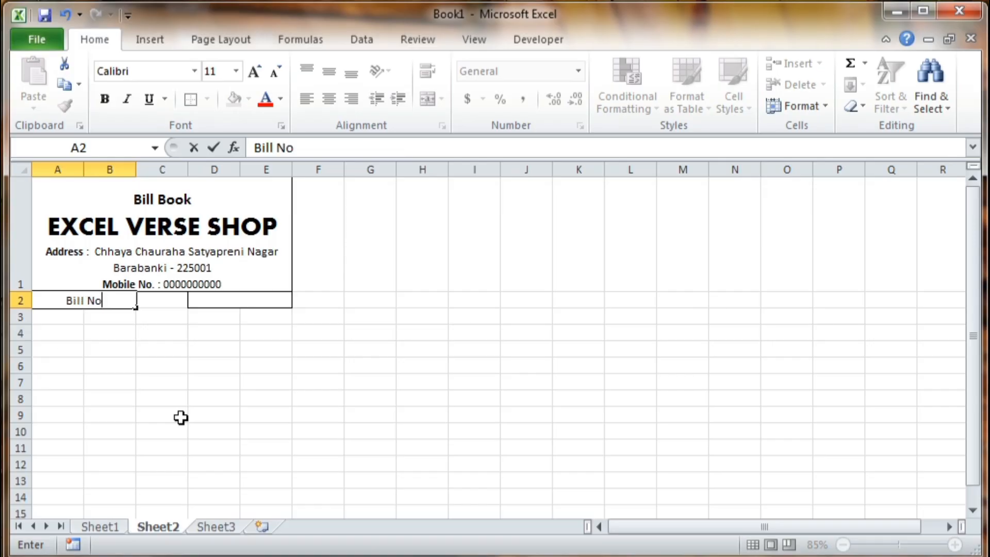
type(". 0001")
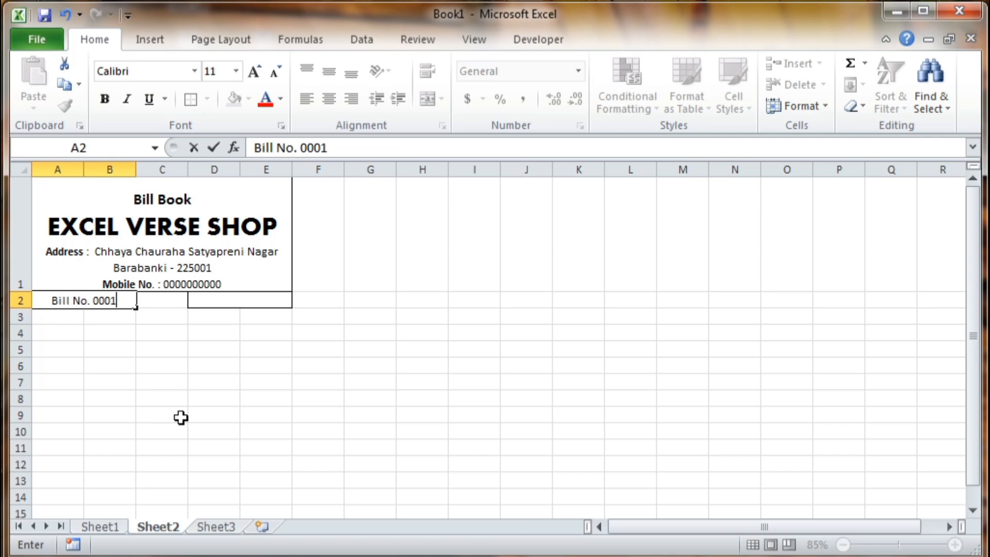
key("Tab")
key("Tab")
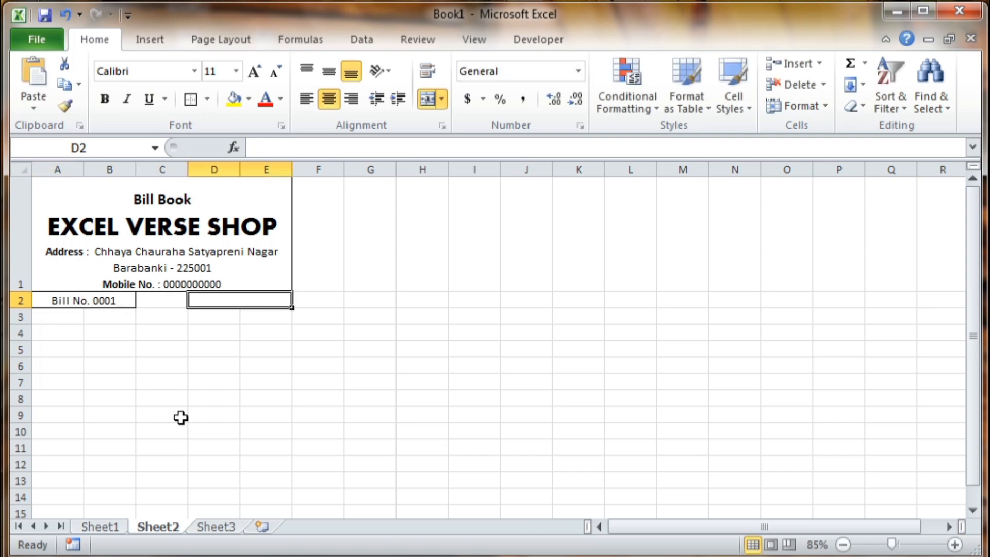
type("Date")
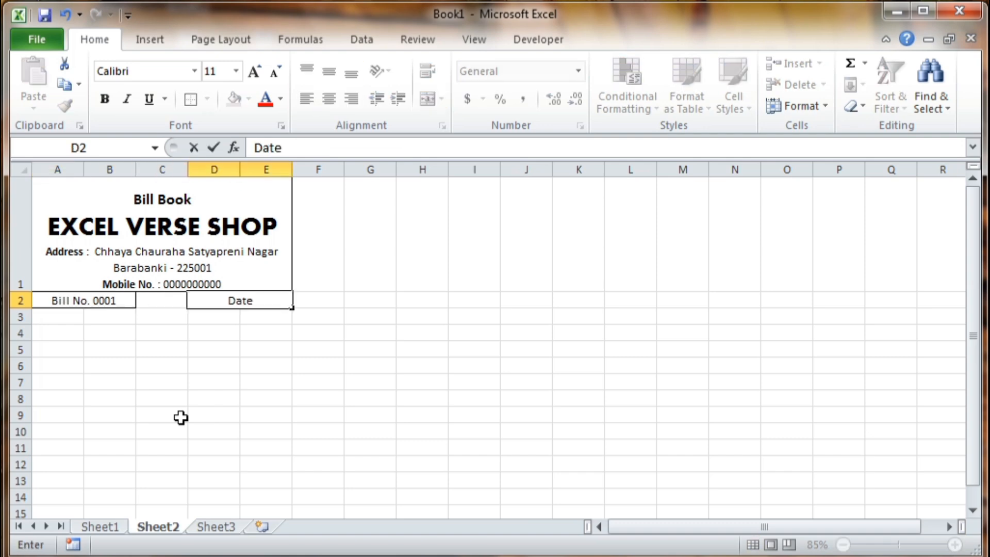
type(":")
key("ctrl+semicolon")
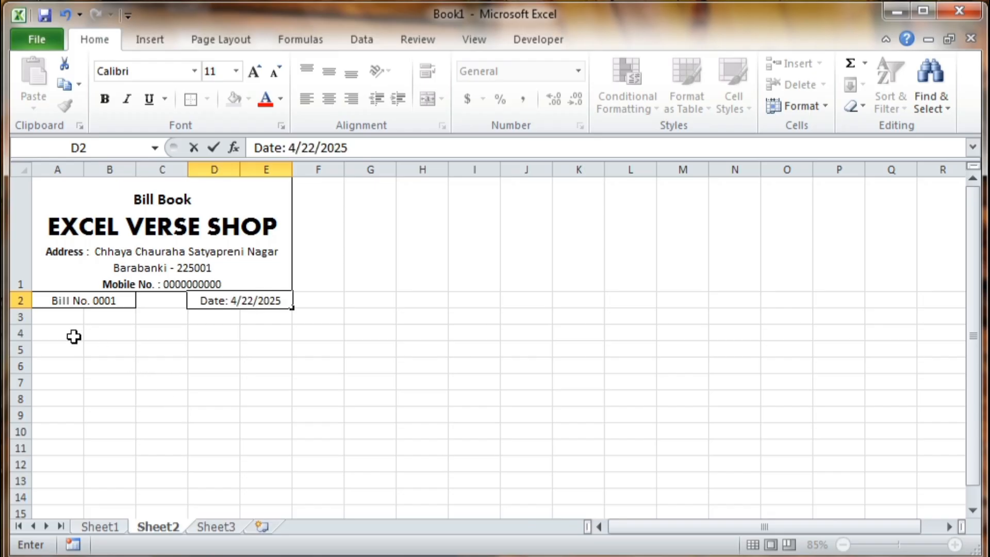
left_click(56, 317)
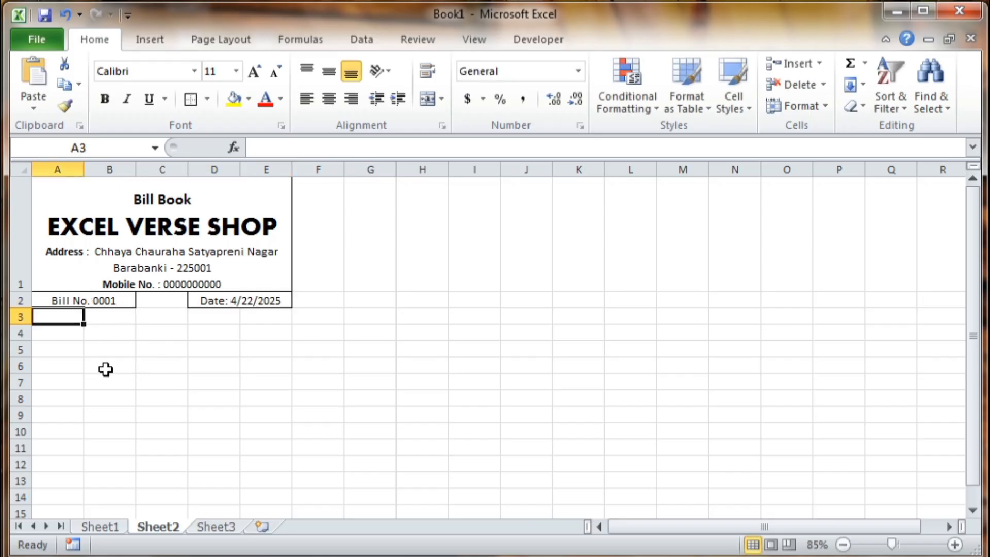
- Merge A3 through E3 into one cell for the customer name line
left_click(92, 351)
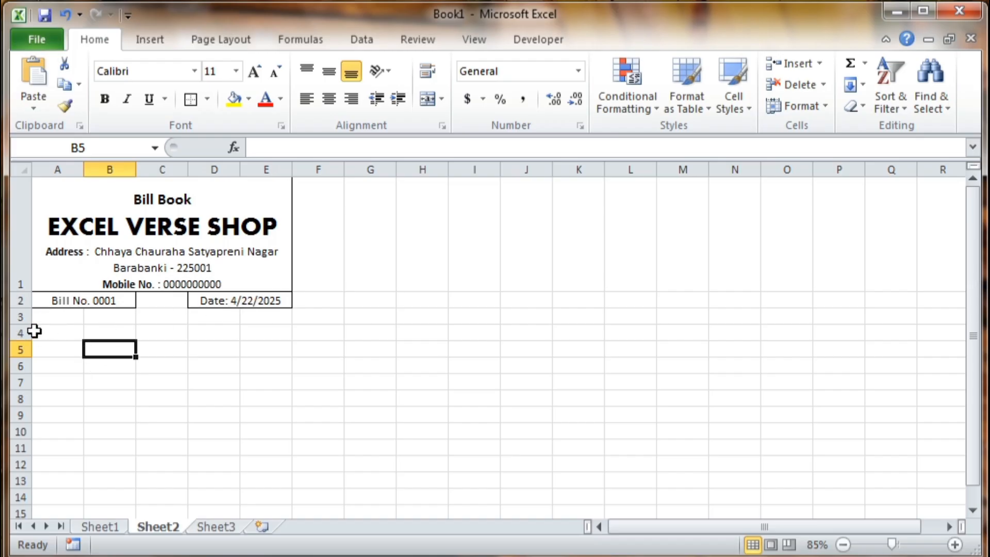
left_click_drag(49, 321, 70, 333)
left_click_drag(84, 331, 148, 335)
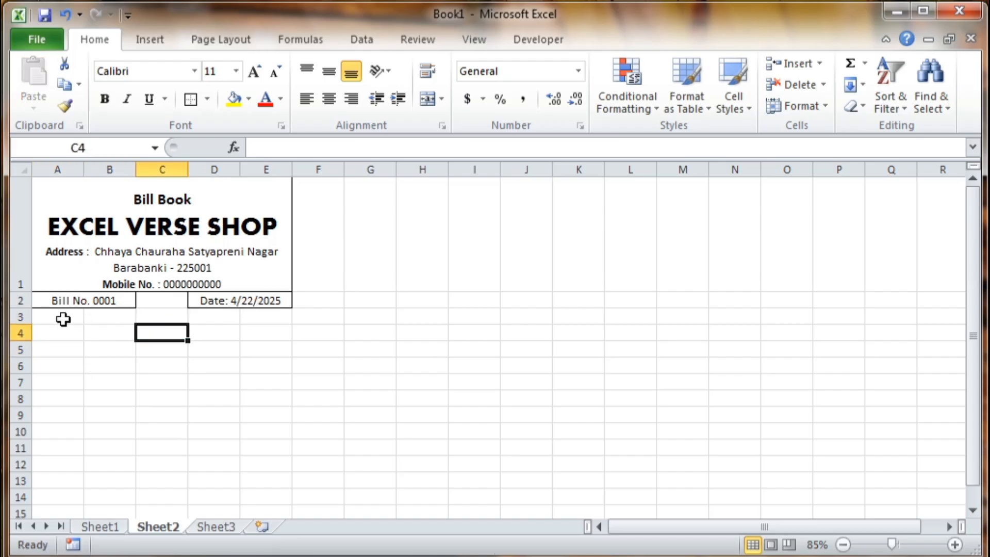
left_click_drag(64, 318, 281, 323)
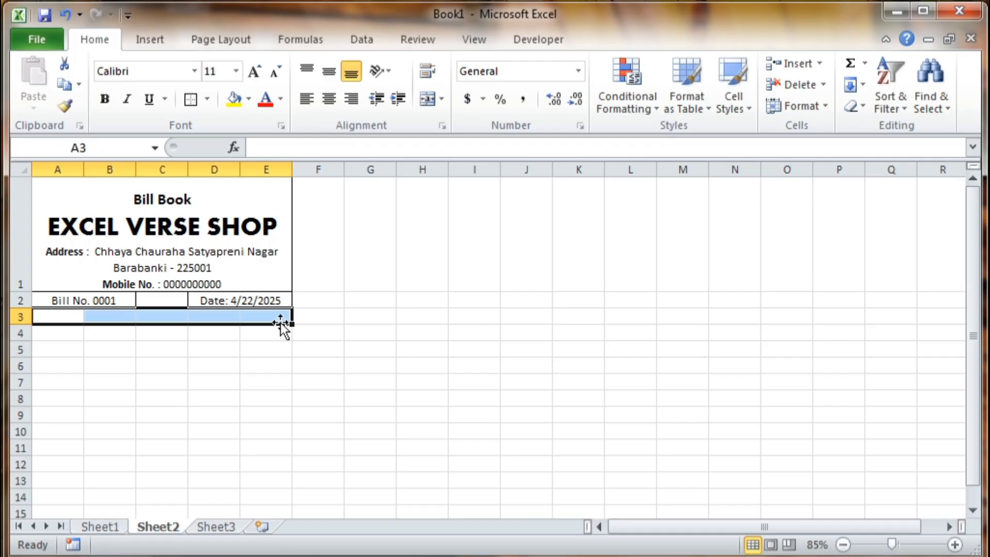
left_click(427, 100)
- Enter 'Name:' followed by a long underline, and make row 3 taller
left_click(128, 381)
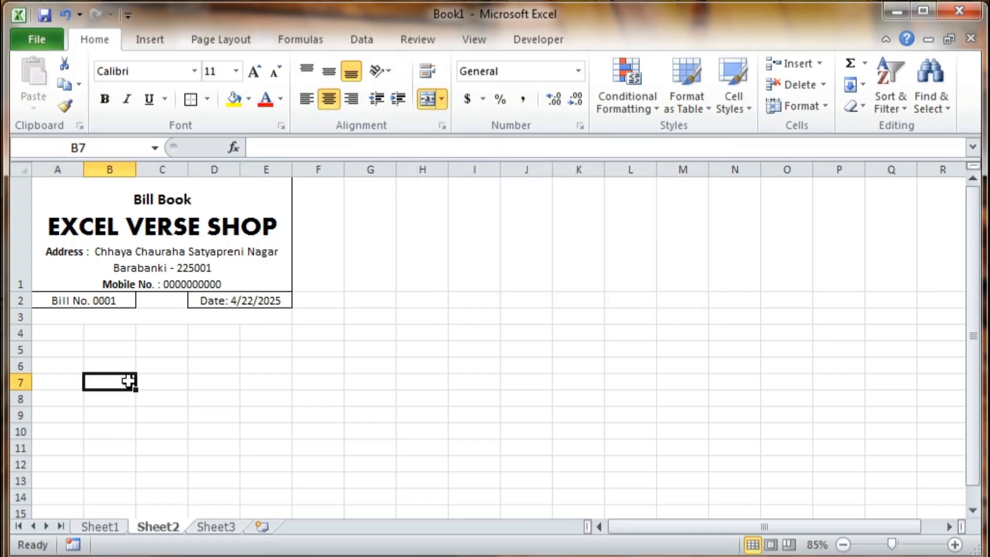
left_click(54, 316)
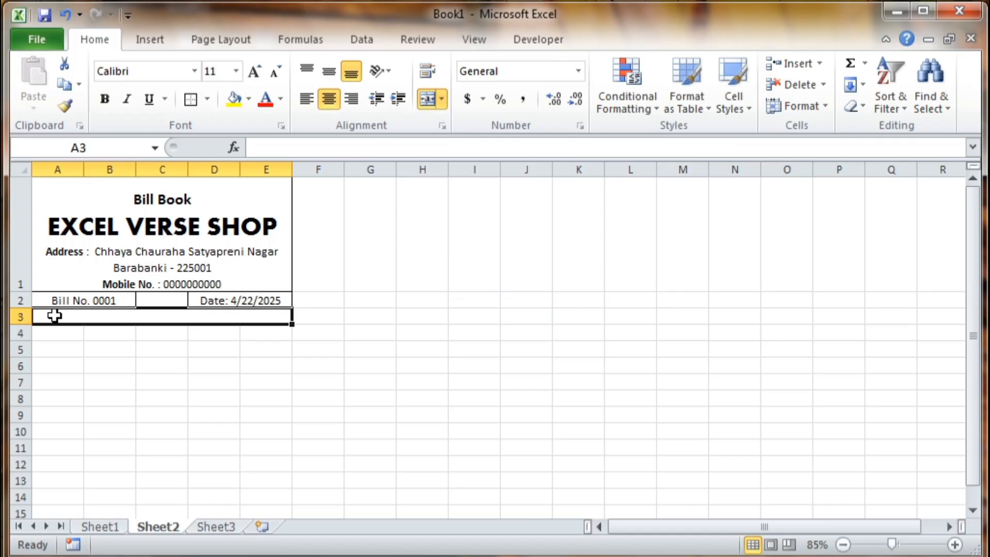
type("Name")
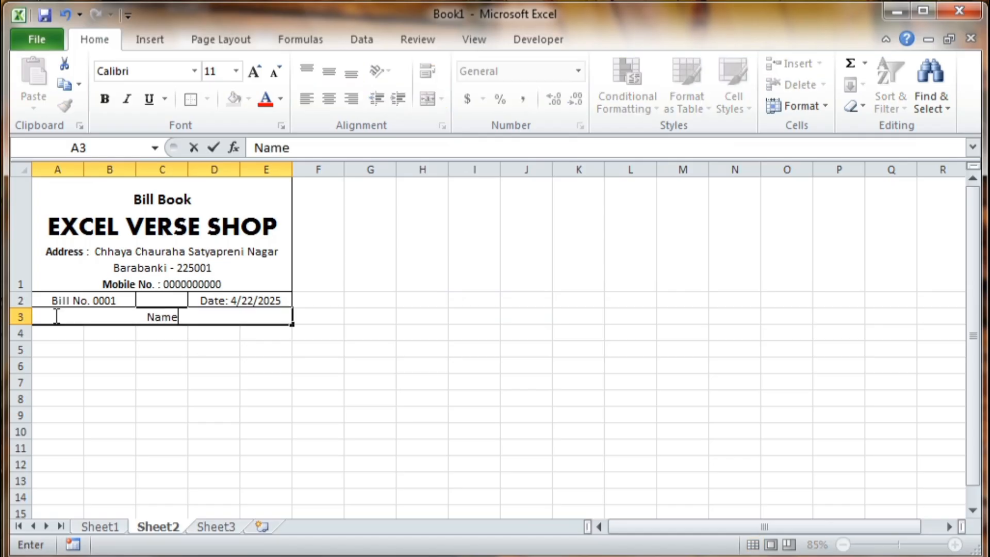
type(": ______________________________")
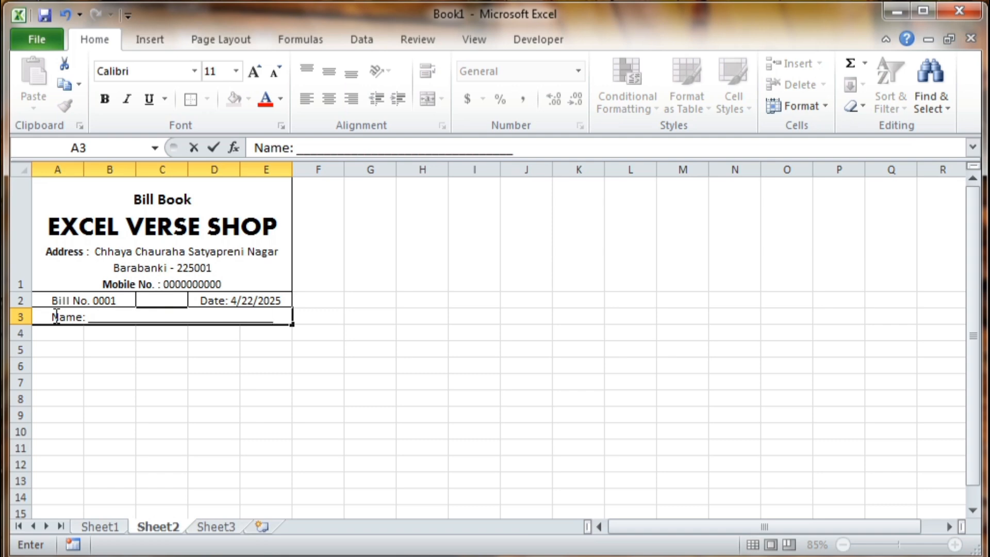
type("__")
key("Return")
left_click_drag(15, 325, 16, 338)
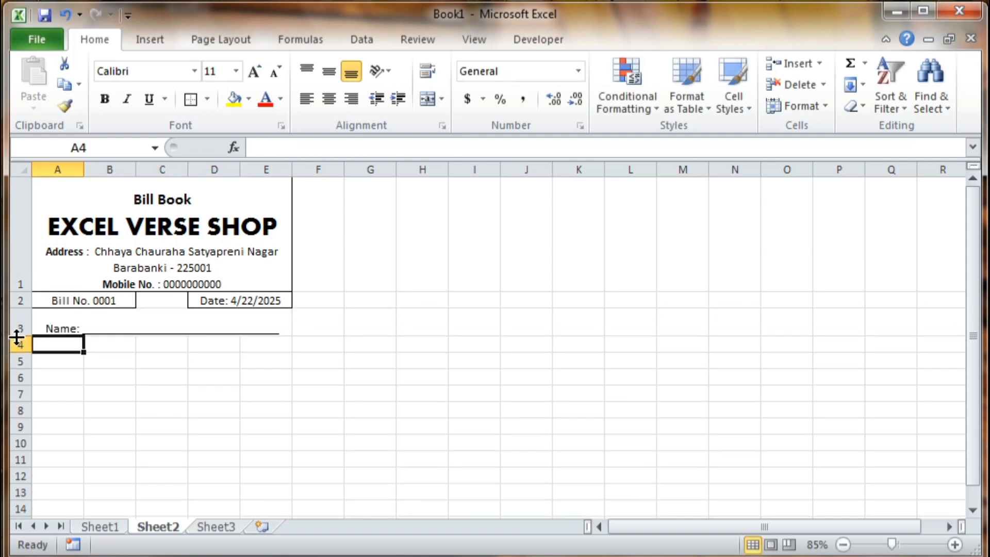
left_click(114, 320)
- Outline the merged Name cell A3:E3 and centre its text vertically
left_click(188, 99)
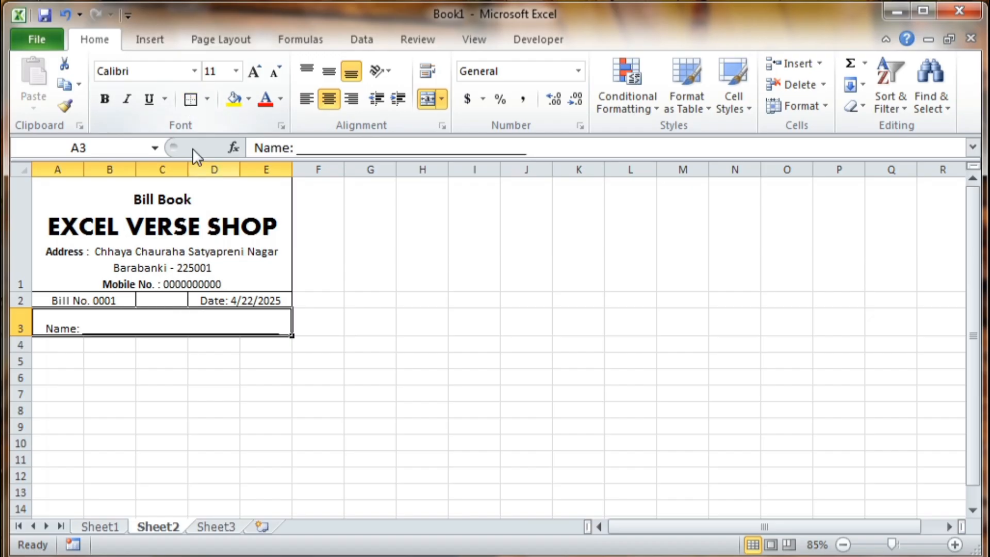
left_click_drag(214, 377, 214, 361)
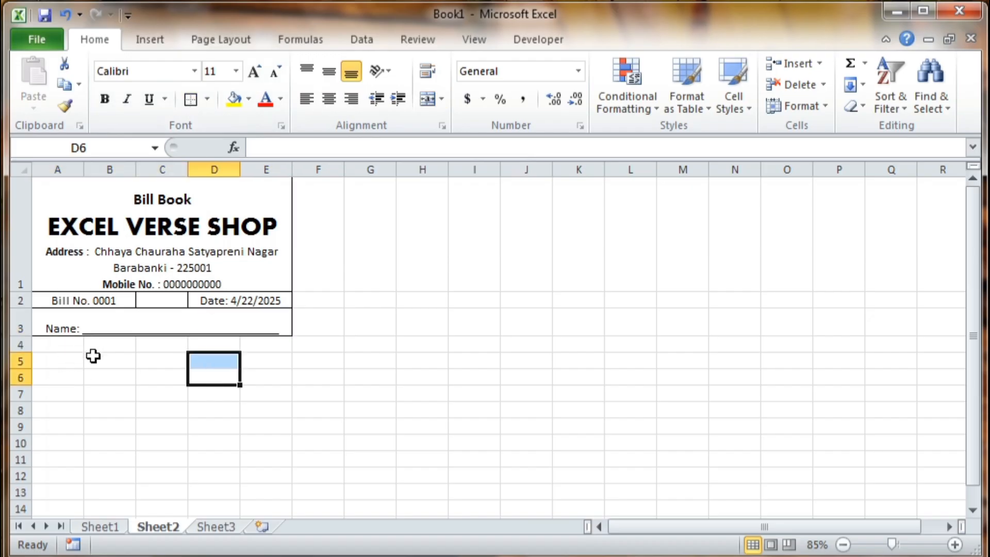
left_click(60, 330)
left_click(329, 74)
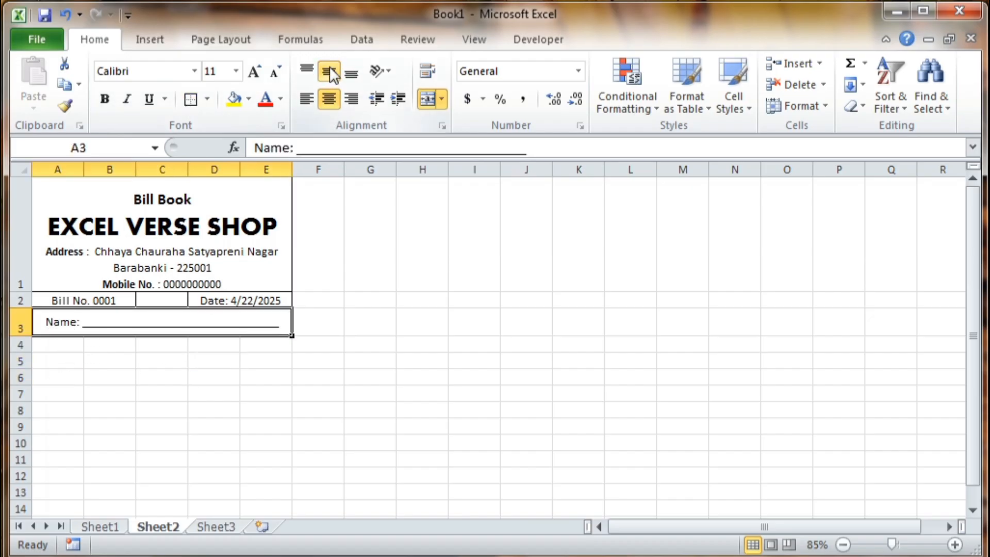
left_click(216, 389)
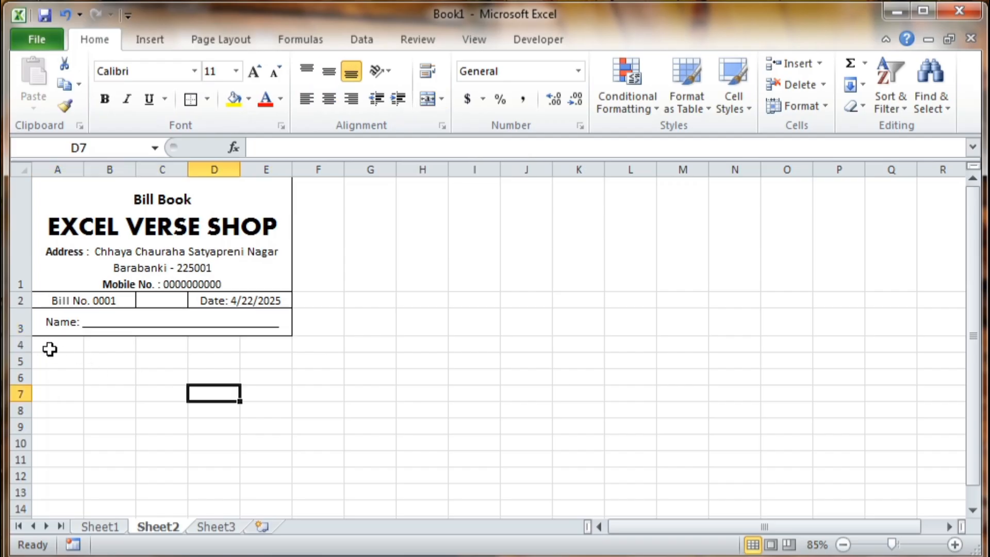
left_click_drag(51, 349, 56, 508)
left_click(154, 449)
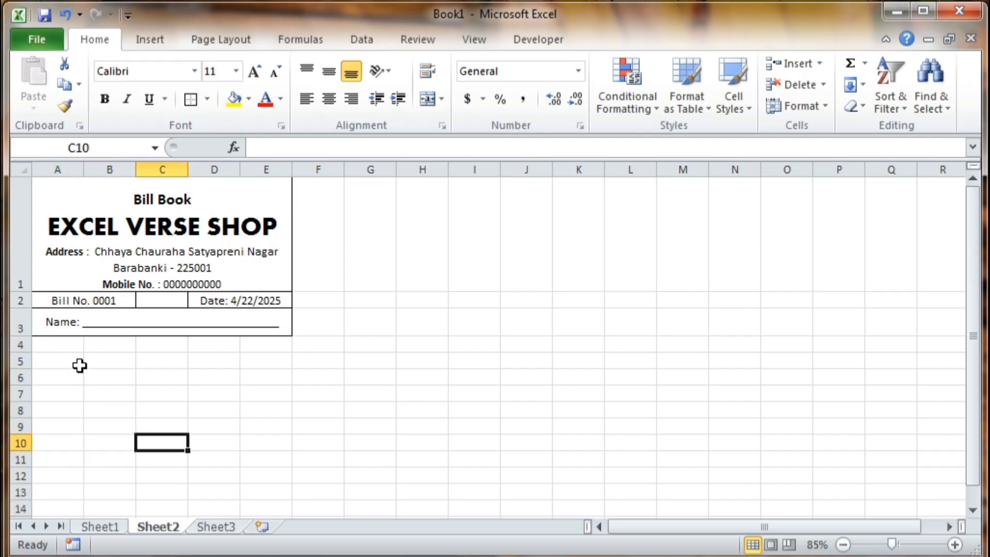
left_click(62, 345)
left_click(102, 404)
- Apply All Borders to cells A4 through E4
left_click(64, 341)
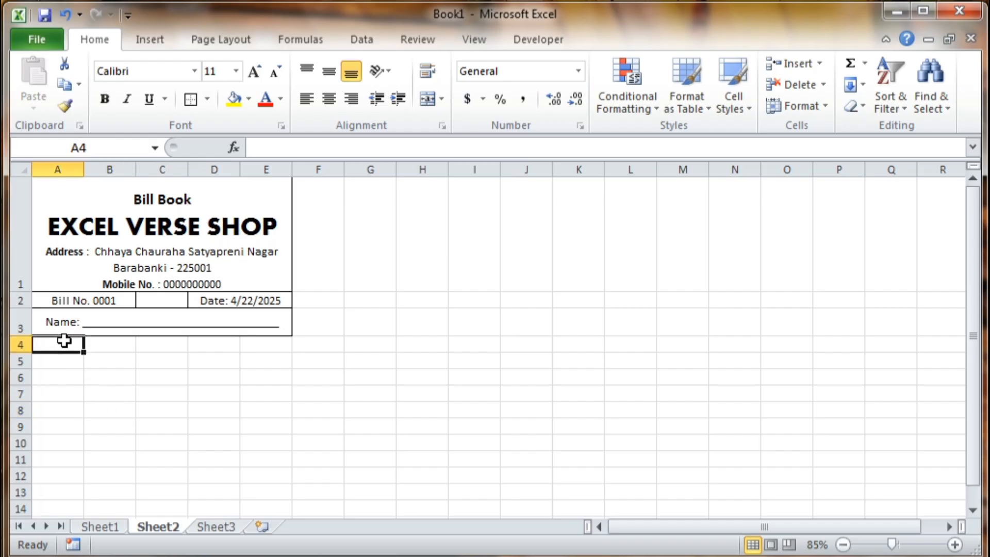
left_click(162, 426)
left_click_drag(66, 343, 246, 342)
left_click(206, 99)
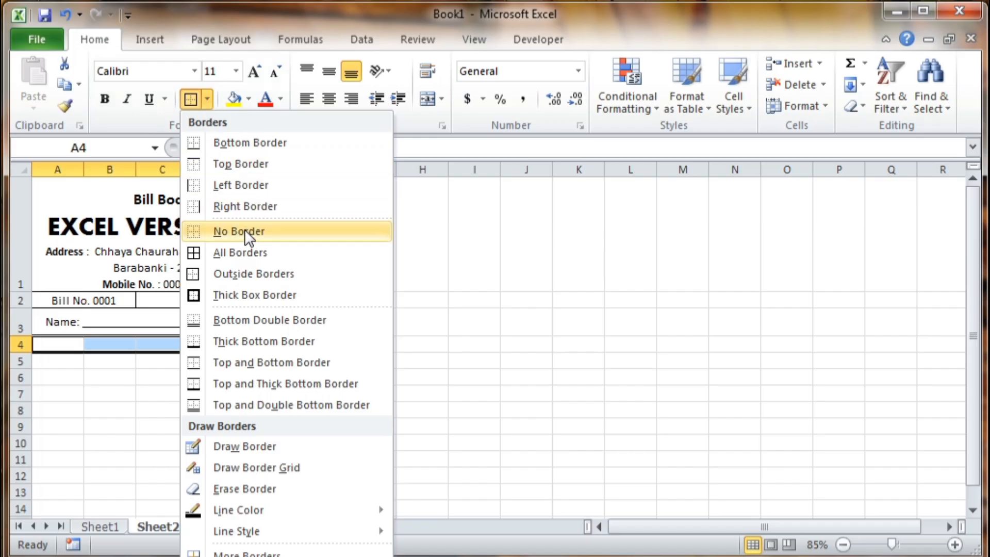
left_click(246, 251)
left_click(205, 391)
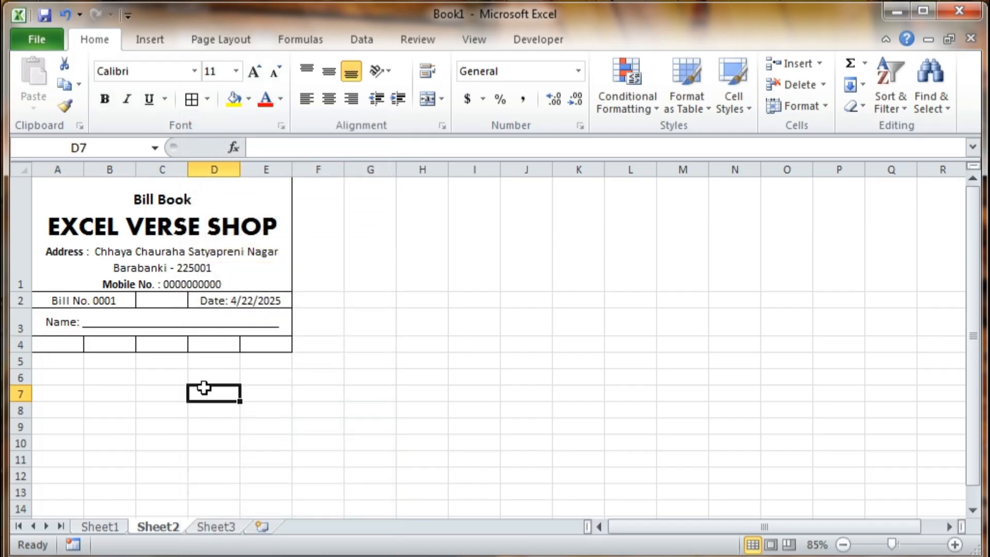
left_click(59, 361)
left_click(67, 345)
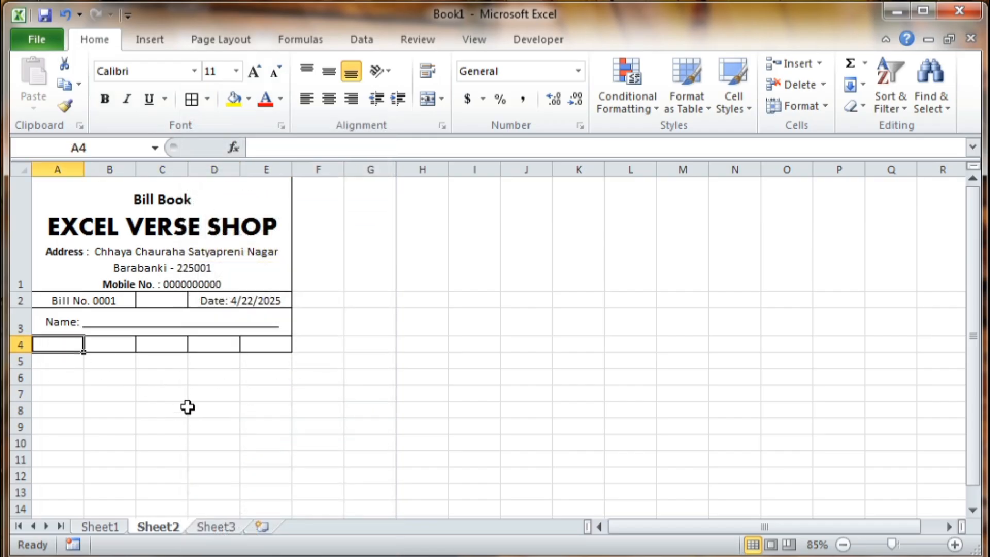
- Enter the headings Sr No., Product Name, Qty, Rate and Total Amt across A4:E4
type("Sr N")
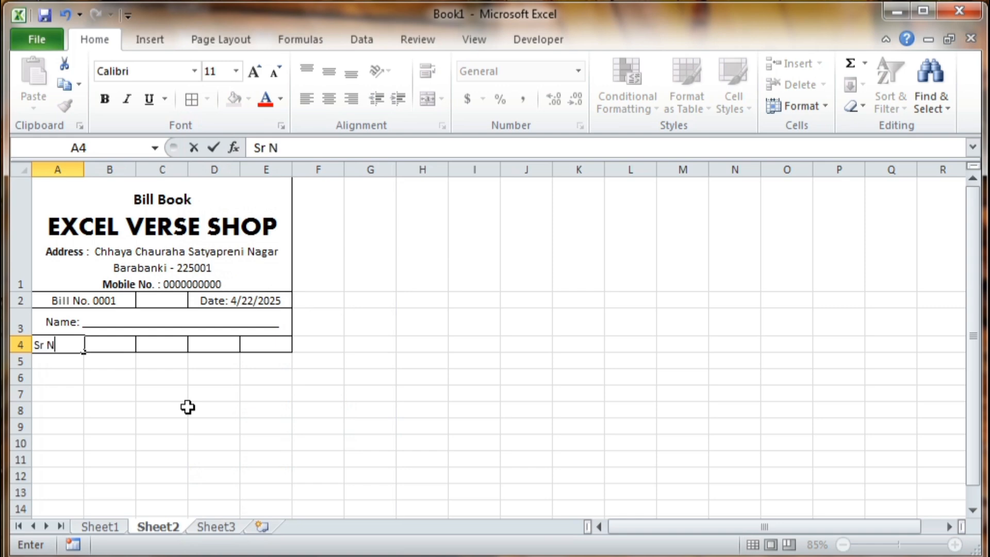
type("o.")
key("Tab")
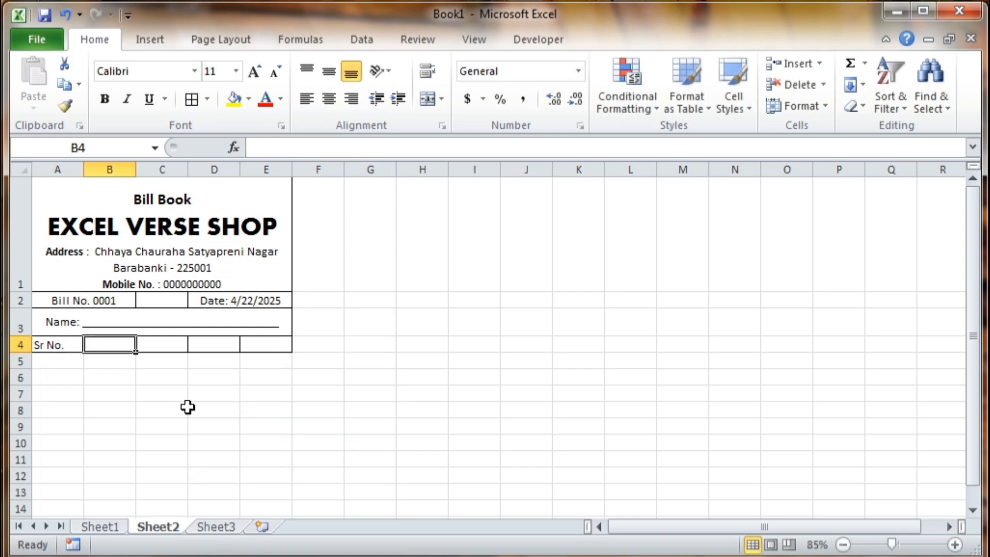
type("Pro")
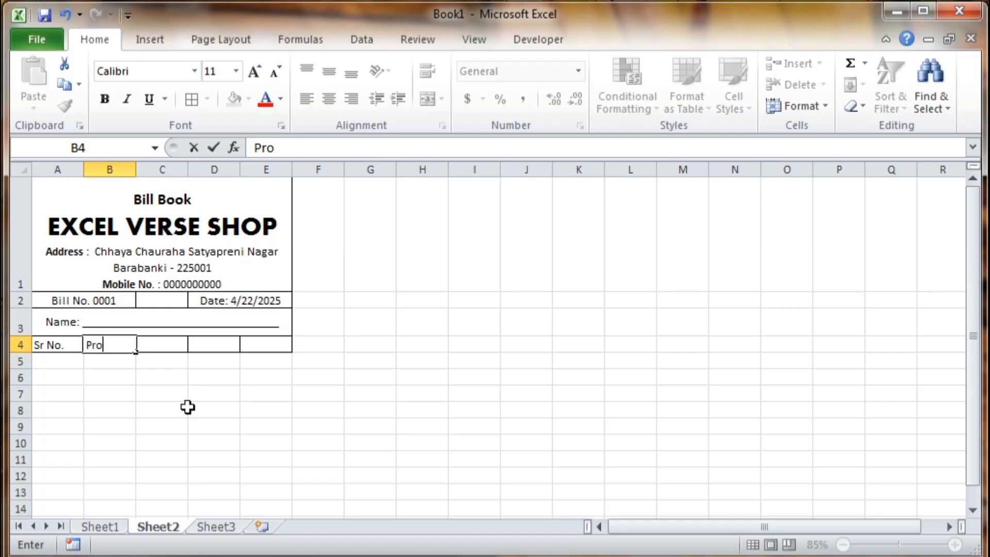
type("duct Na")
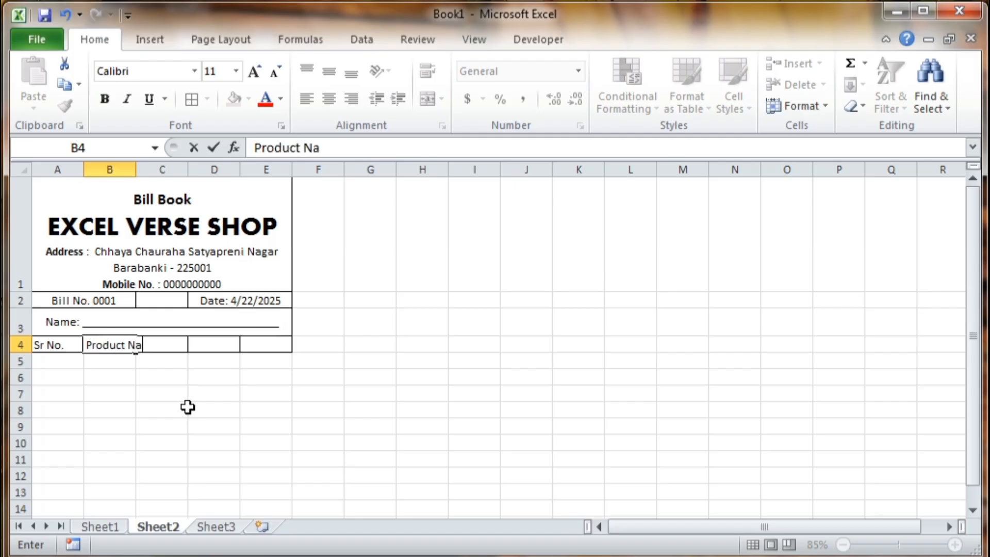
type("me")
key("Tab")
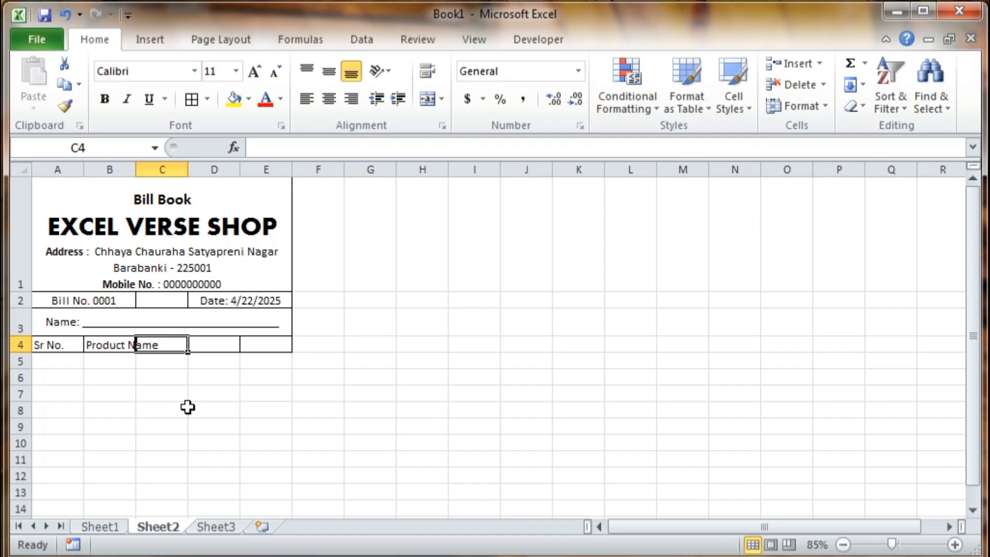
type("Qty")
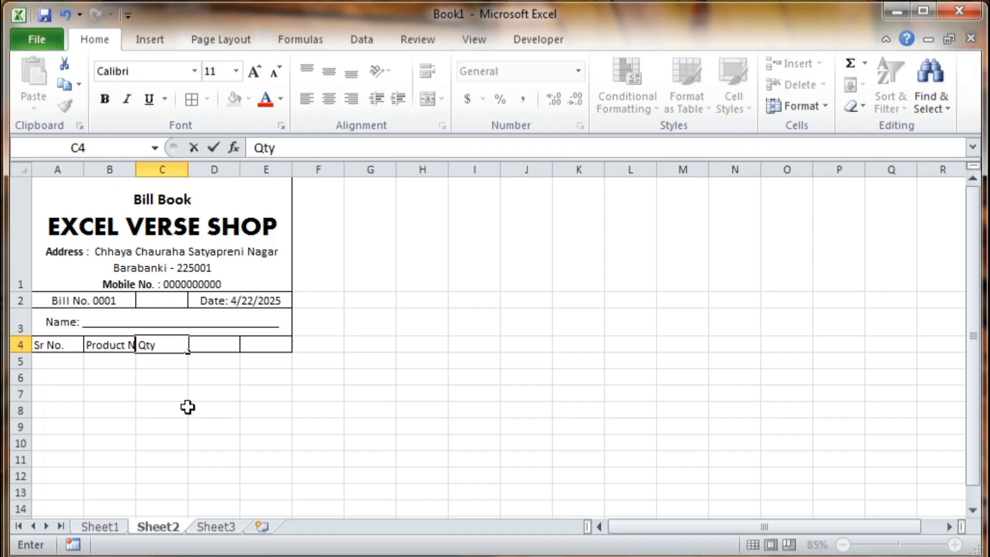
key("Tab")
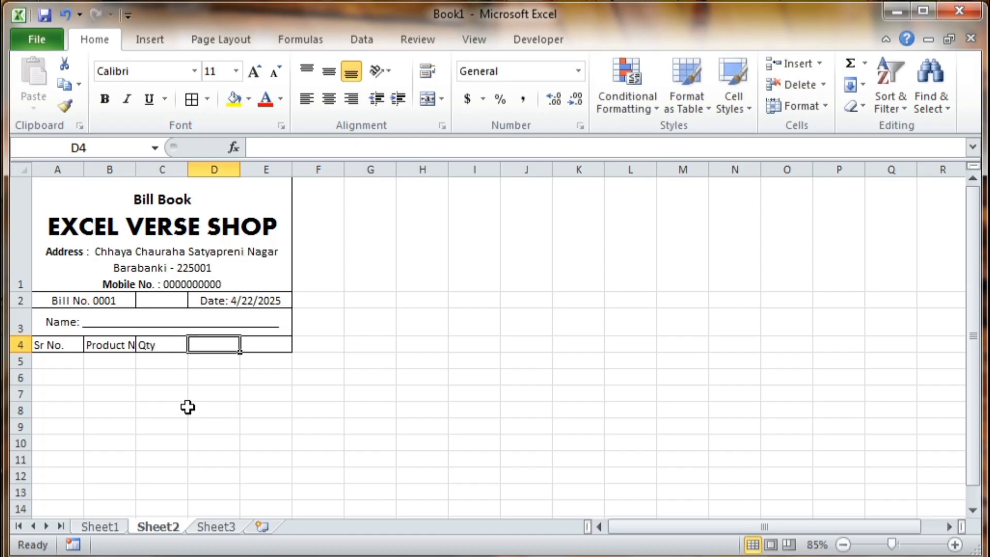
type("Rate")
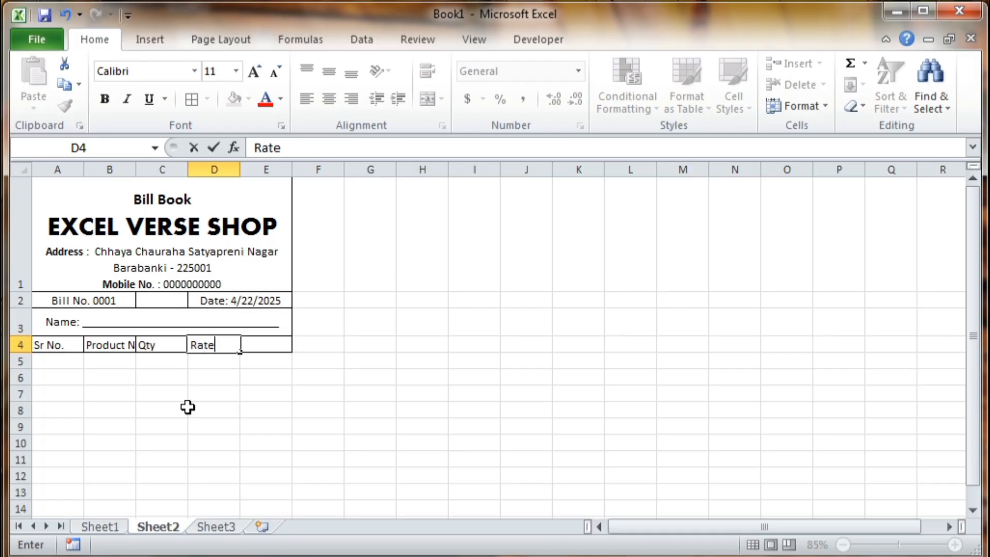
key("Tab")
type("Toa")
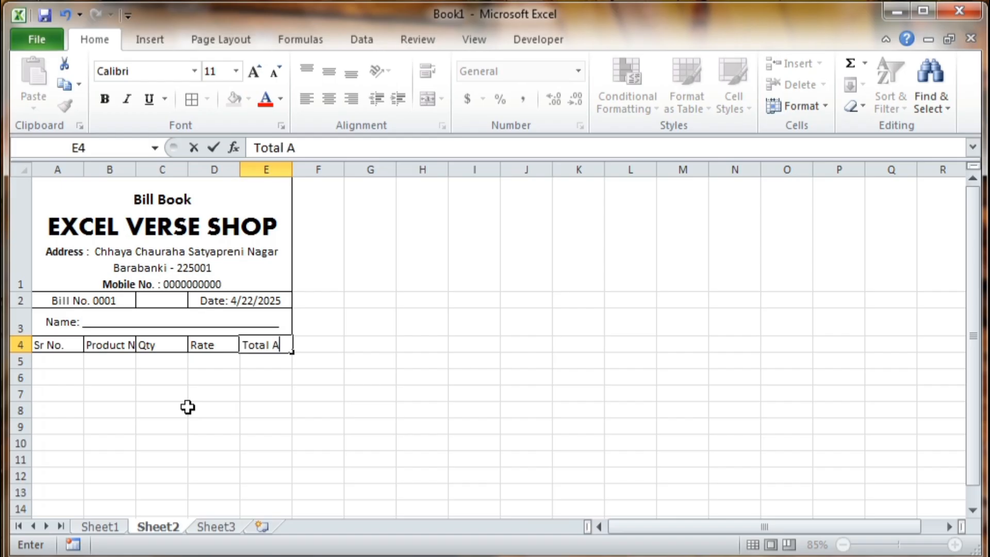
type("al Amt")
- AutoFit columns A, B and E to their Sr No., Product Name and Total Amt headings
left_click(221, 365)
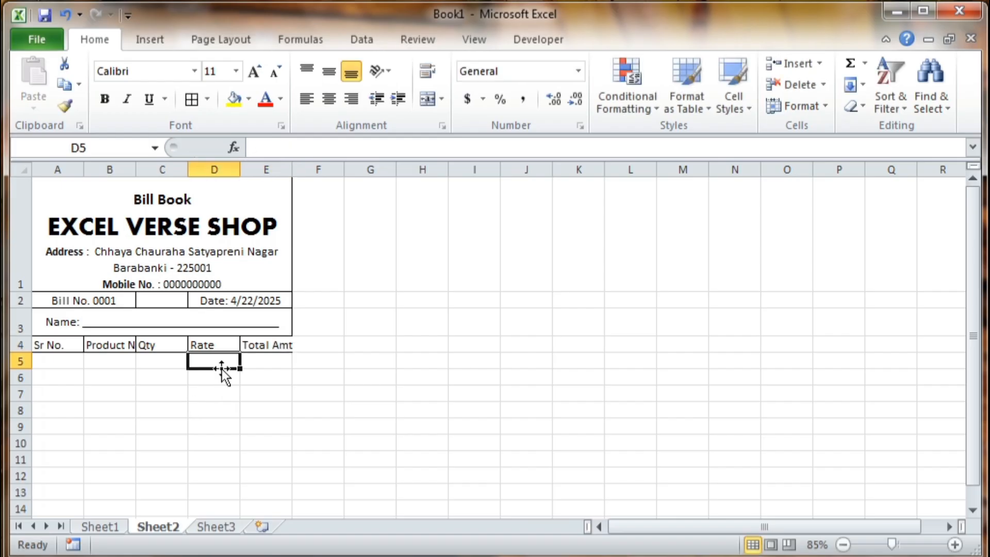
left_click_drag(58, 344, 153, 327)
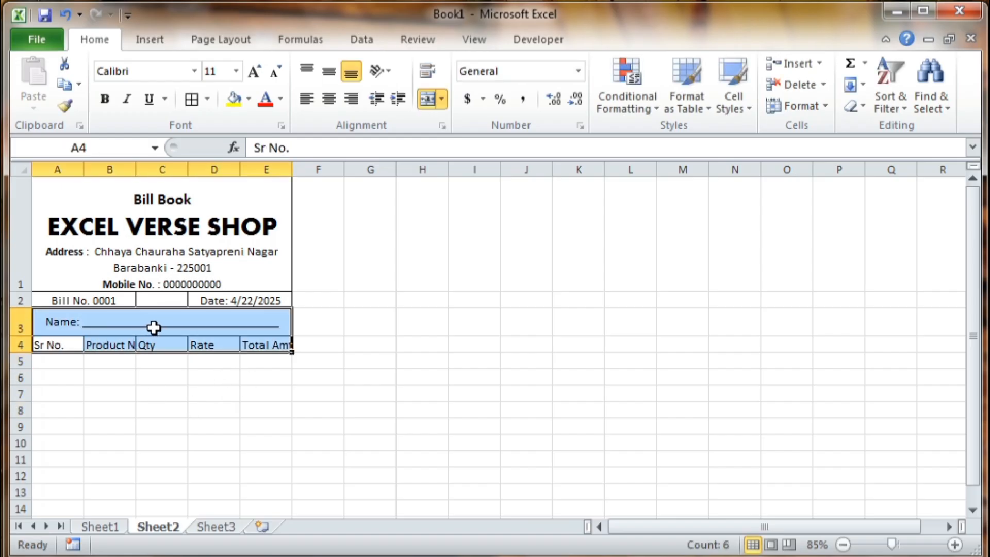
left_click(157, 364)
left_click_drag(75, 342, 170, 344)
double_click(83, 170)
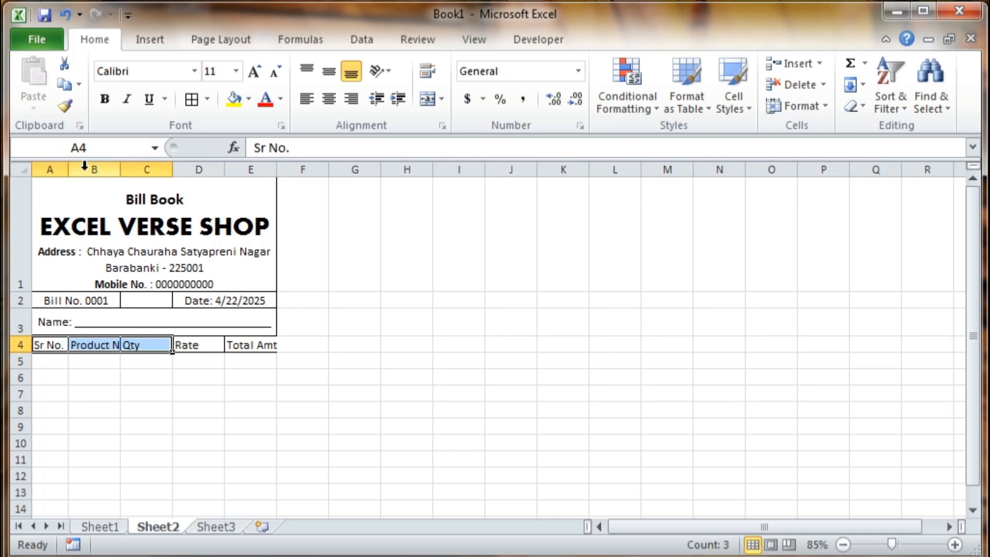
double_click(125, 173)
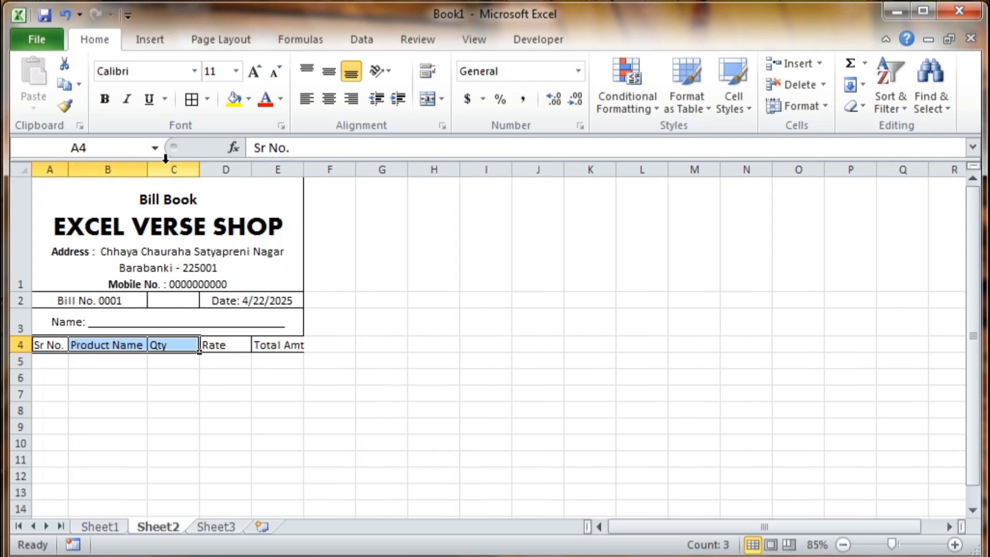
double_click(299, 173)
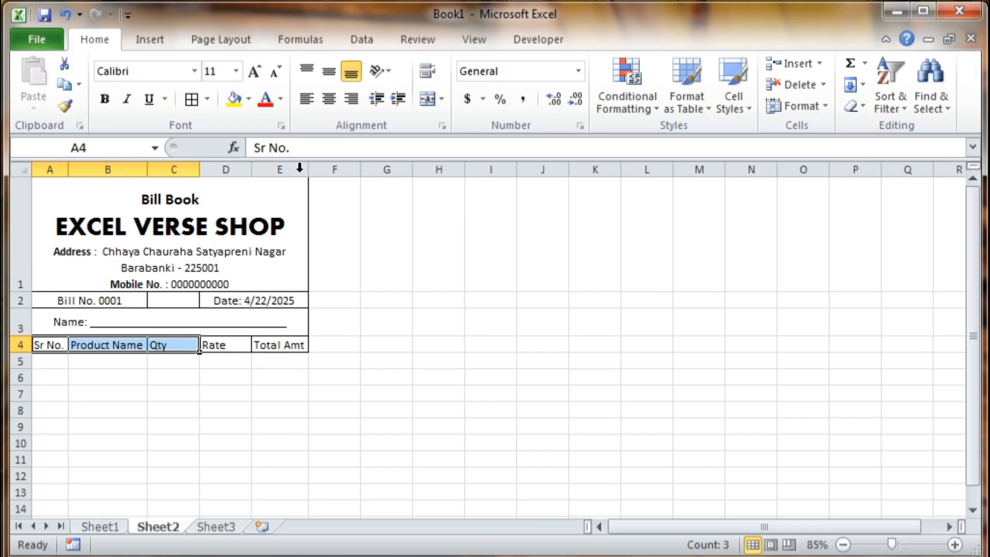
left_click(275, 381)
- Make heading row 4 taller and its headings bold, centred and size 14
left_click(19, 346)
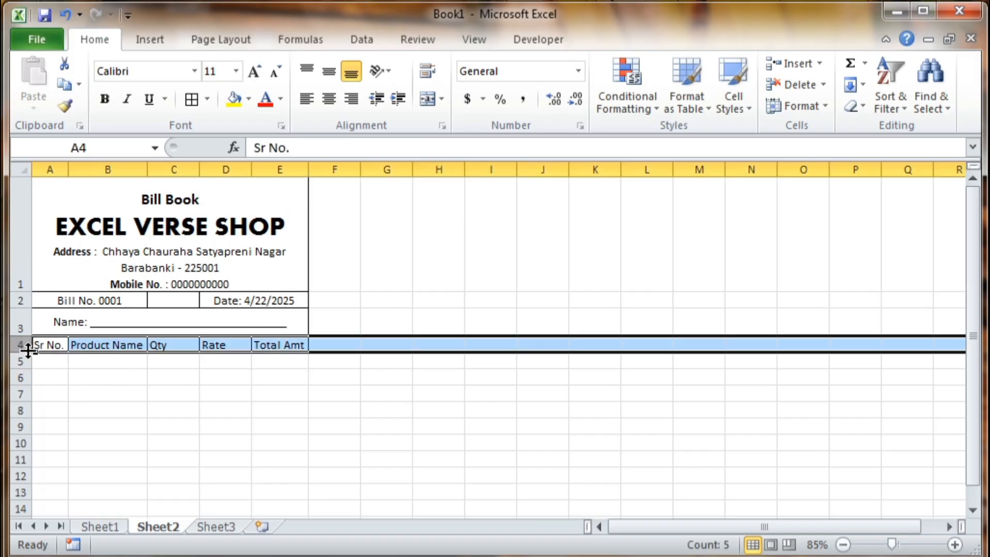
left_click_drag(20, 353, 272, 347)
left_click(124, 405)
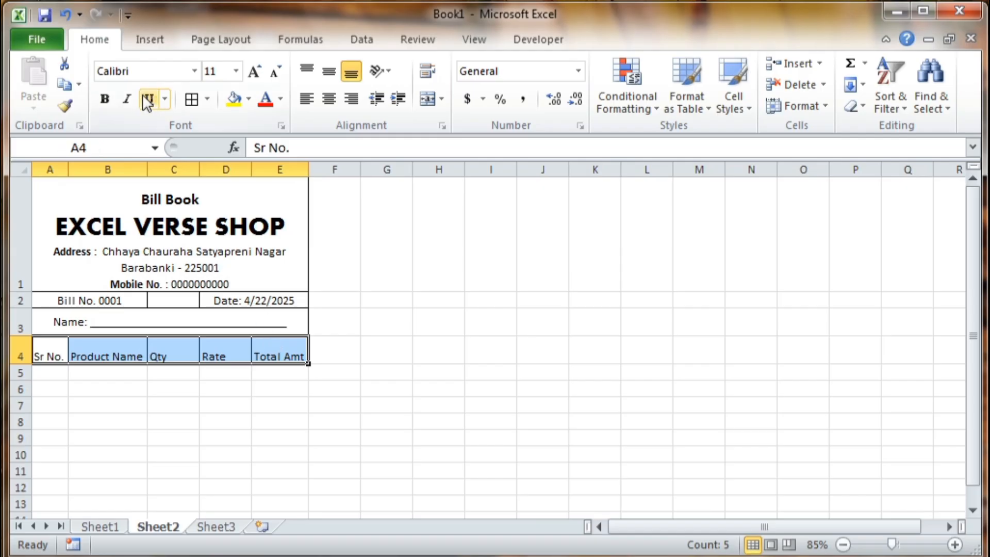
left_click(106, 96)
left_click(329, 71)
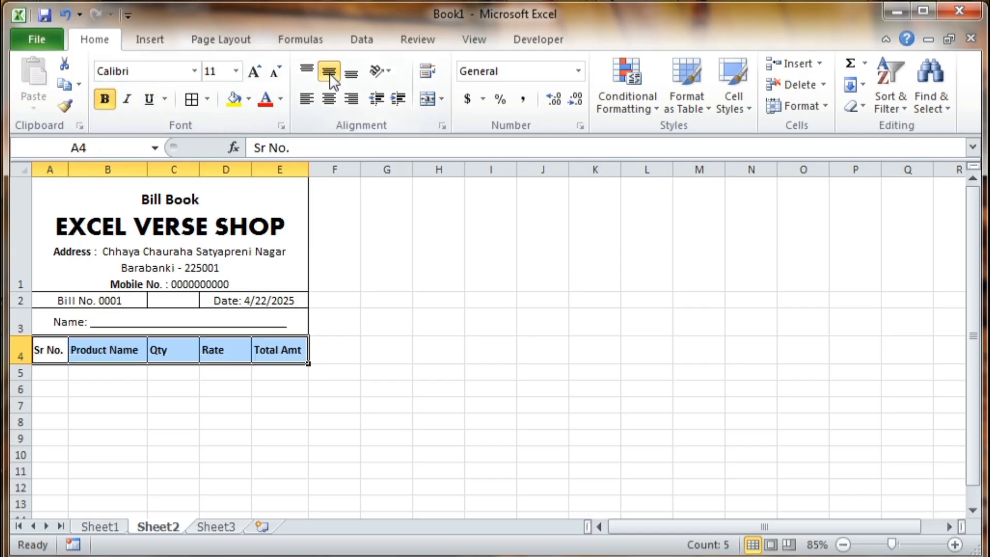
left_click(332, 99)
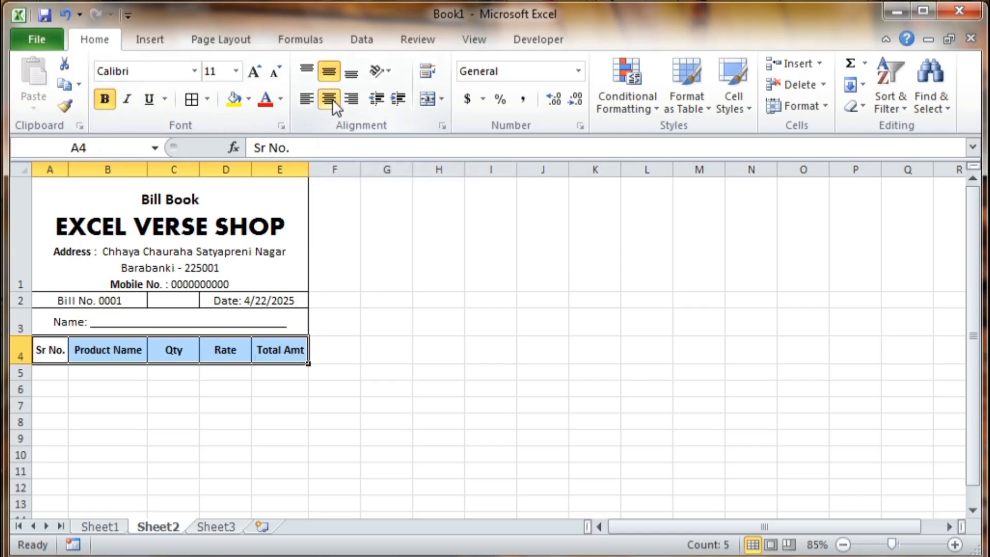
left_click(254, 71)
left_click(253, 72)
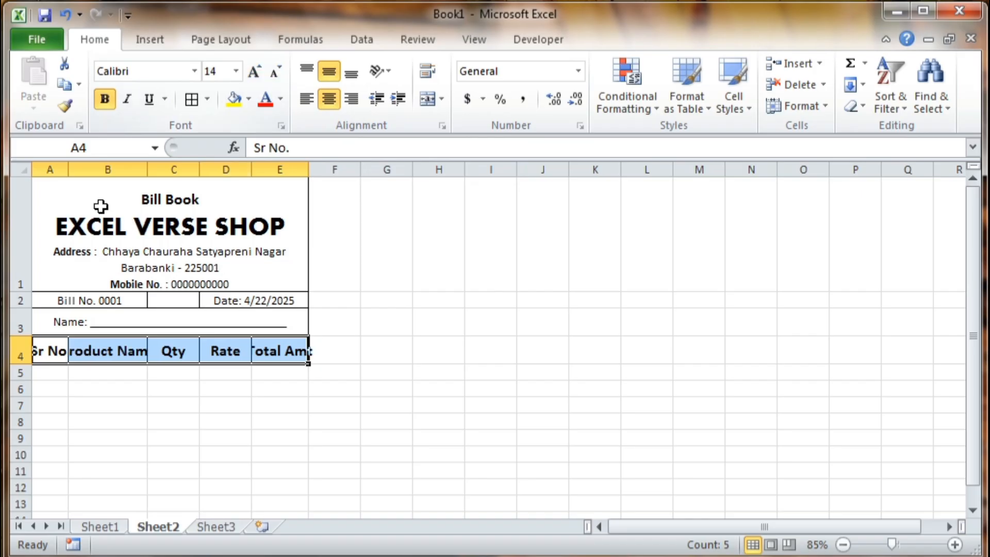
- Refit columns B and C, then widen columns C and E so the headings fit
left_click_drag(68, 171, 69, 173)
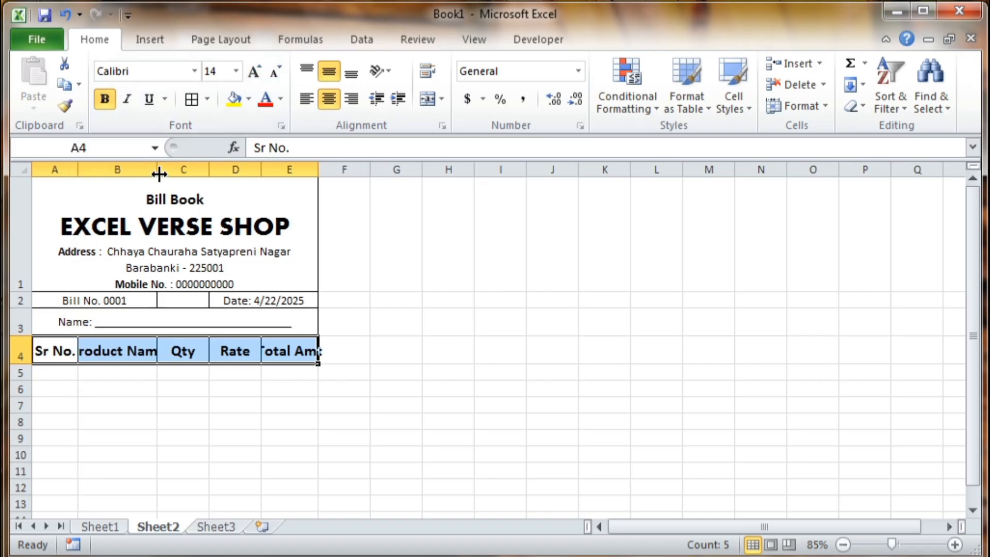
double_click(157, 172)
double_click(234, 171)
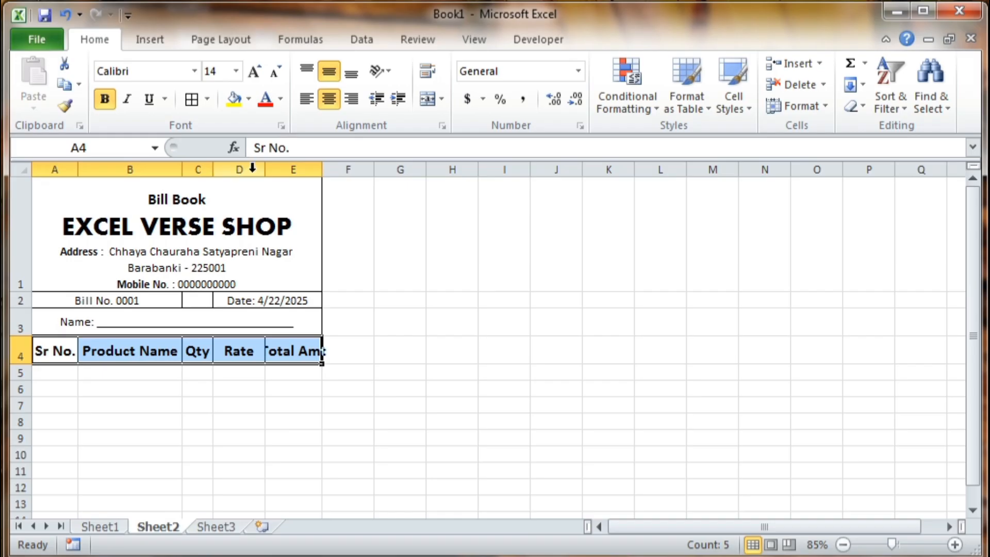
left_click_drag(212, 170, 225, 170)
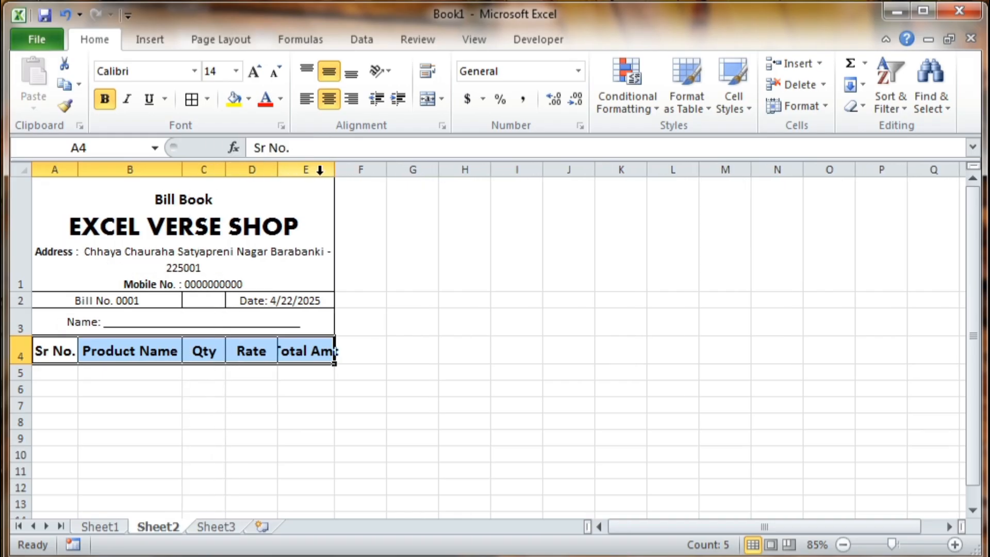
left_click_drag(334, 170, 354, 172)
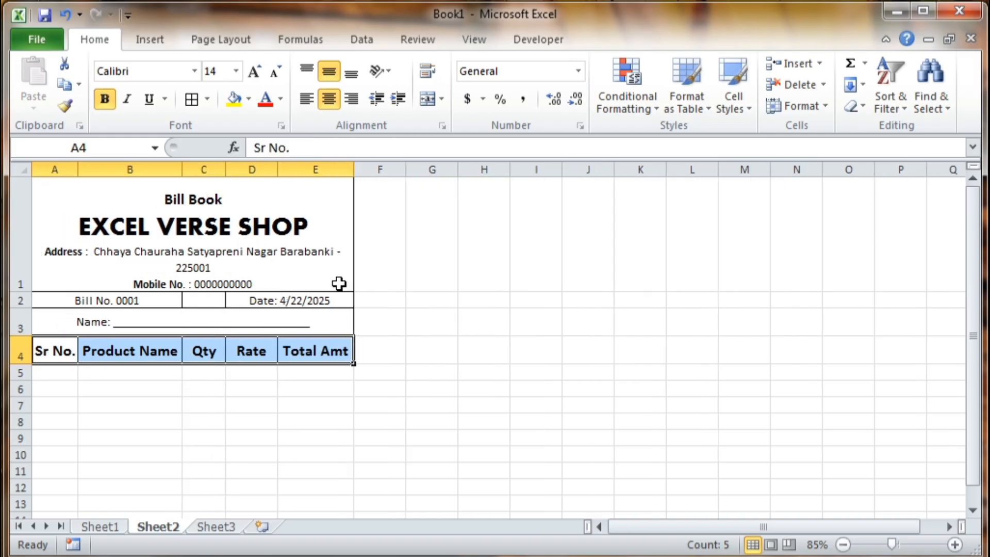
- Make the Bill No. and Date row bold and two font sizes larger
left_click(330, 377)
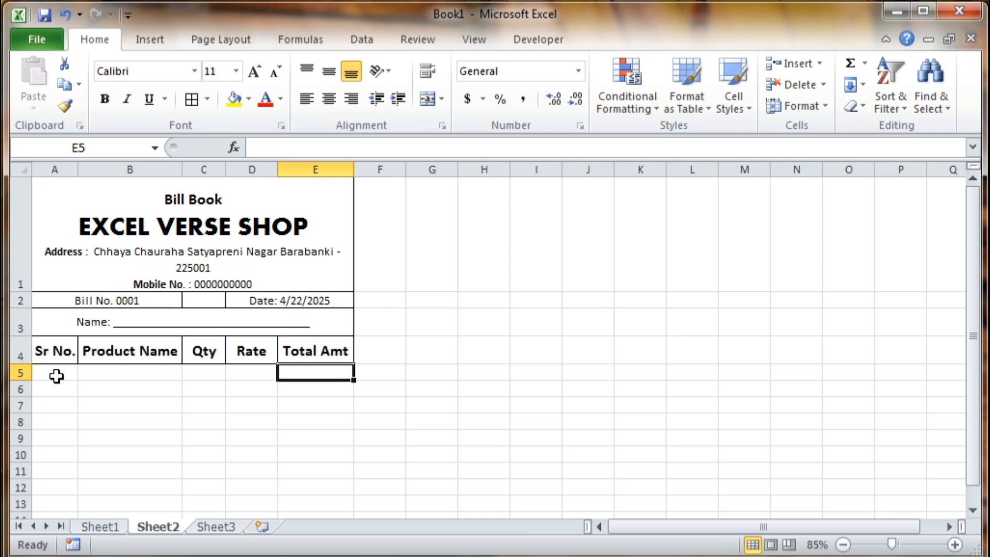
left_click(75, 302)
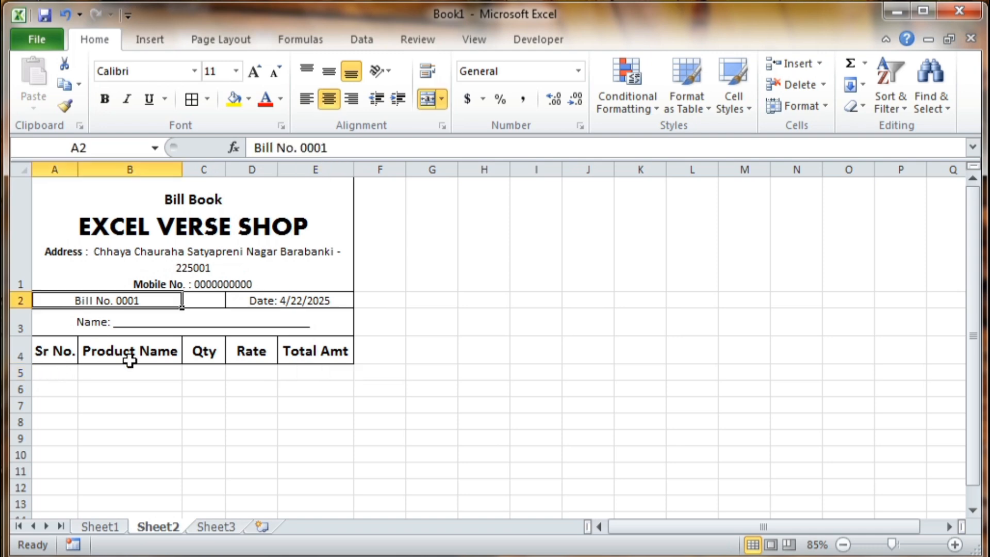
left_click(272, 299, "shift")
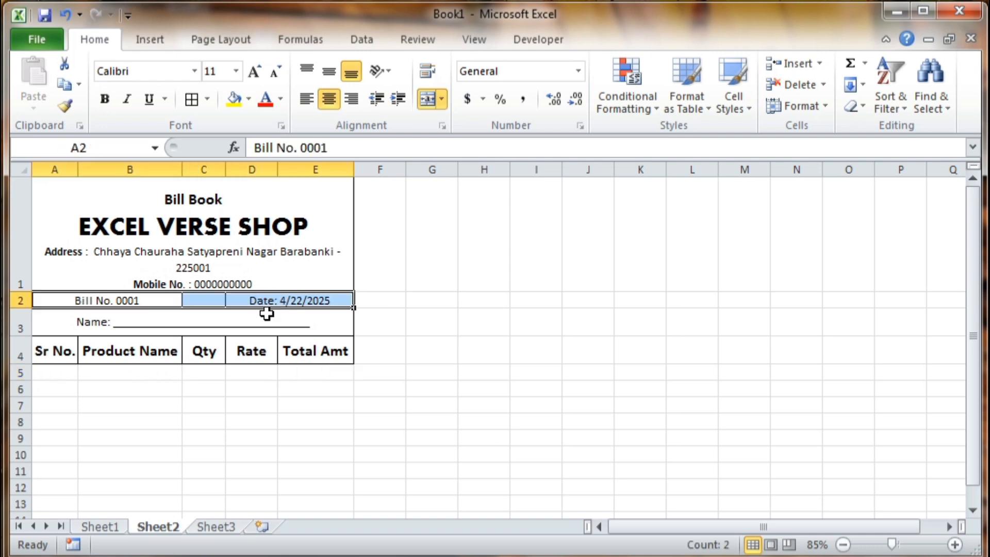
left_click(106, 99)
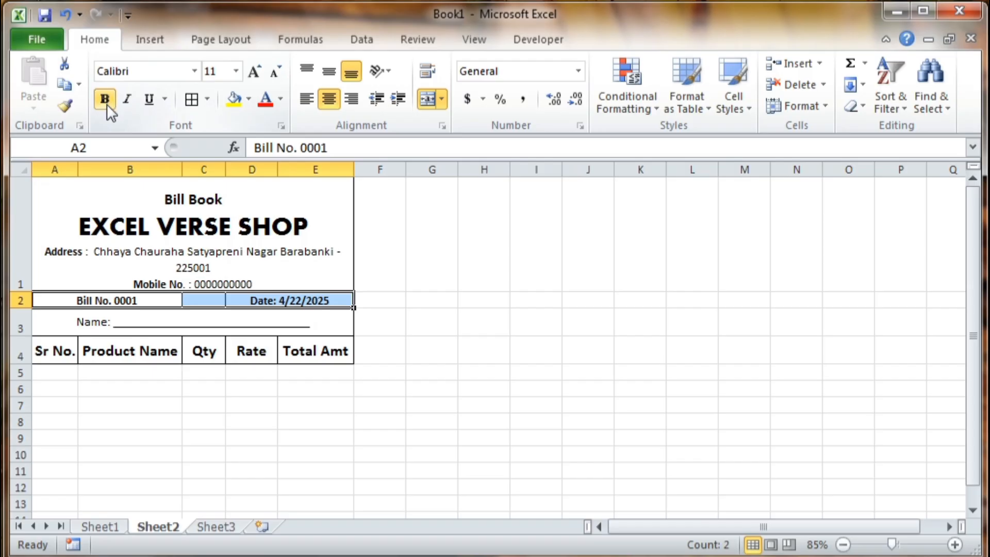
left_click(261, 68)
left_click(260, 68)
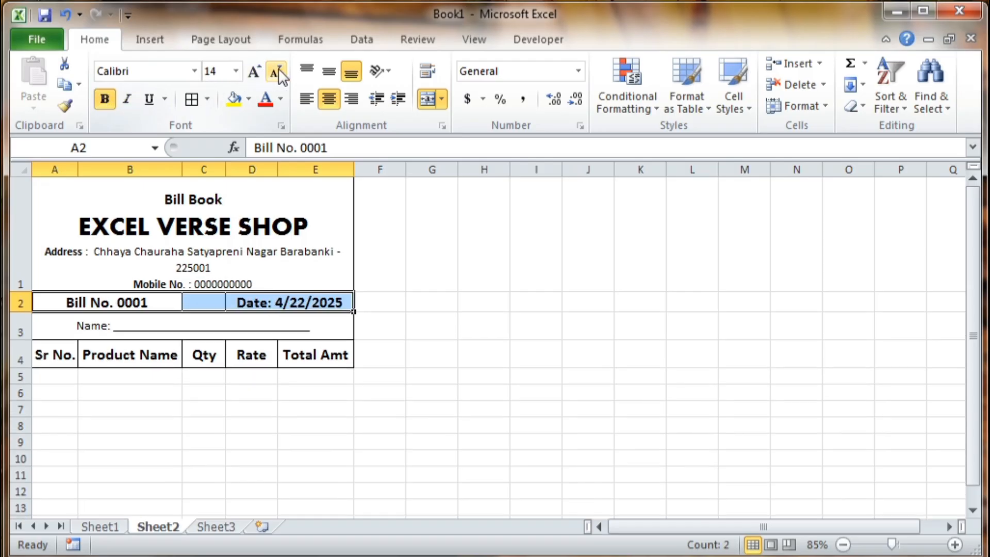
- Make the Name line bold and two font sizes larger
left_click(155, 326)
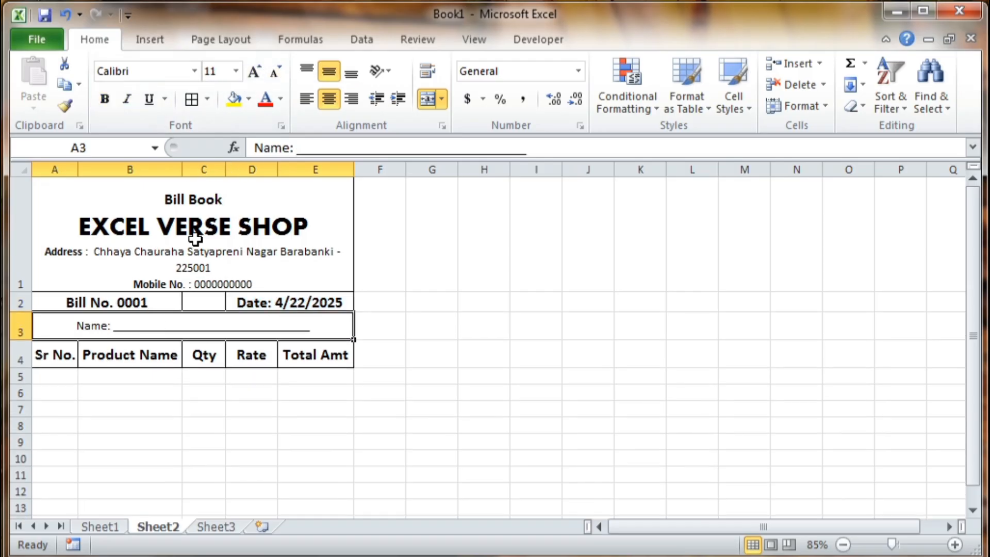
left_click(105, 99)
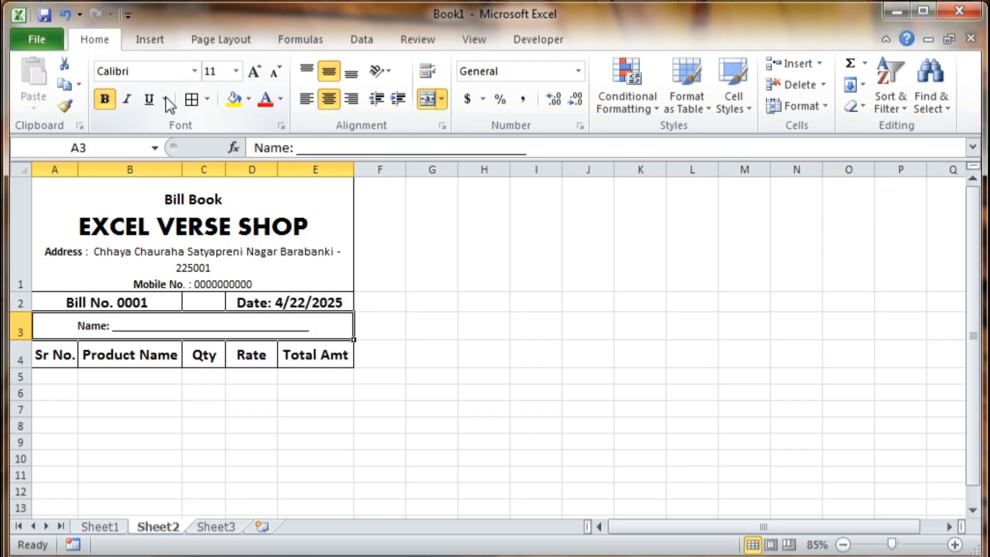
left_click(256, 72)
left_click(256, 72)
left_click(249, 410)
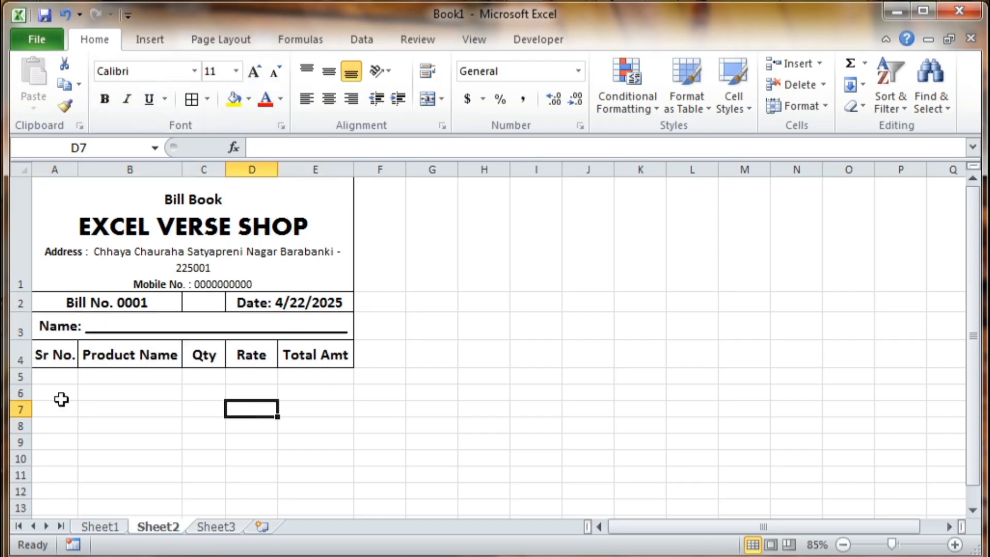
left_click(109, 453)
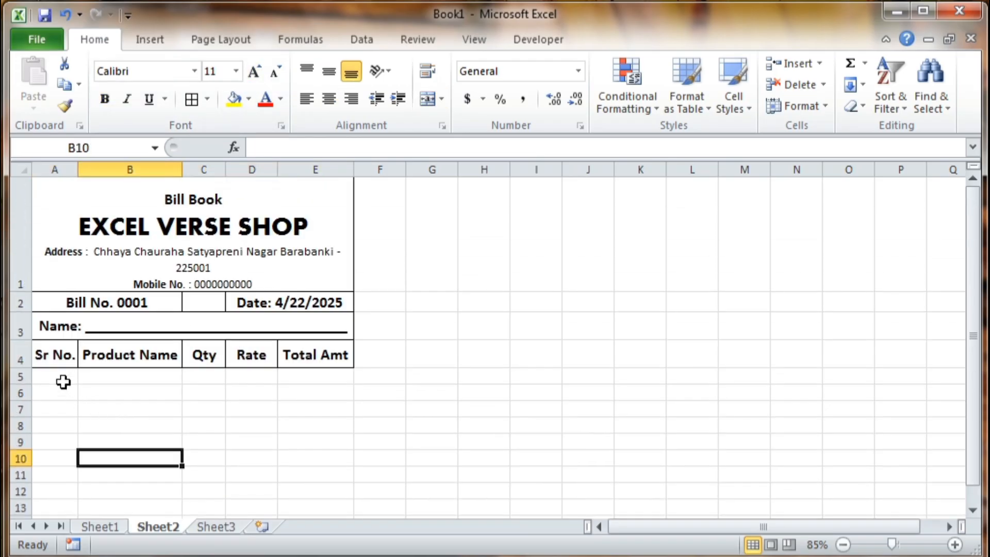
left_click(64, 382)
- Number the Sr No. column 1 through 10 in A5:A14 using a fill series
type("1")
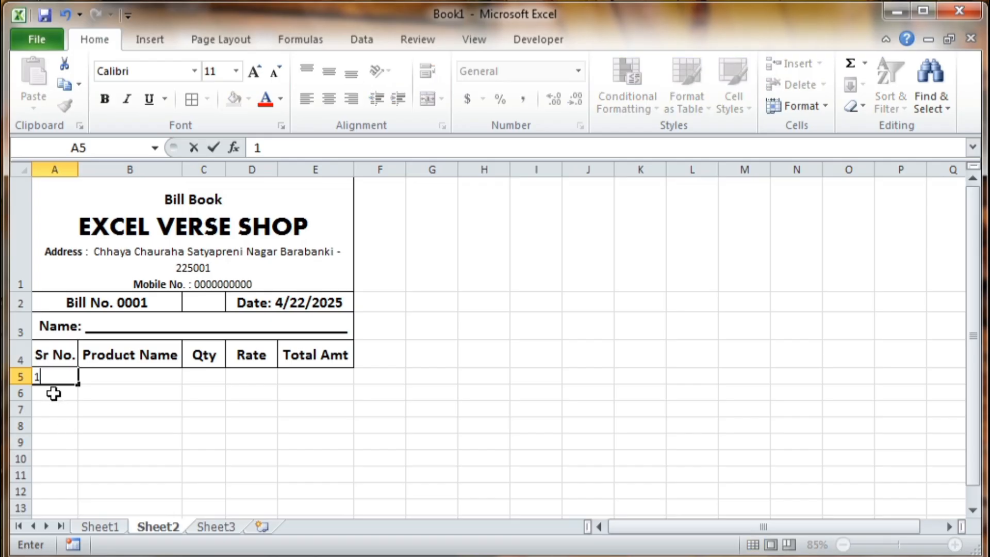
key("Return")
type("2")
key("Return")
key("Return")
left_click_drag(62, 381, 78, 415)
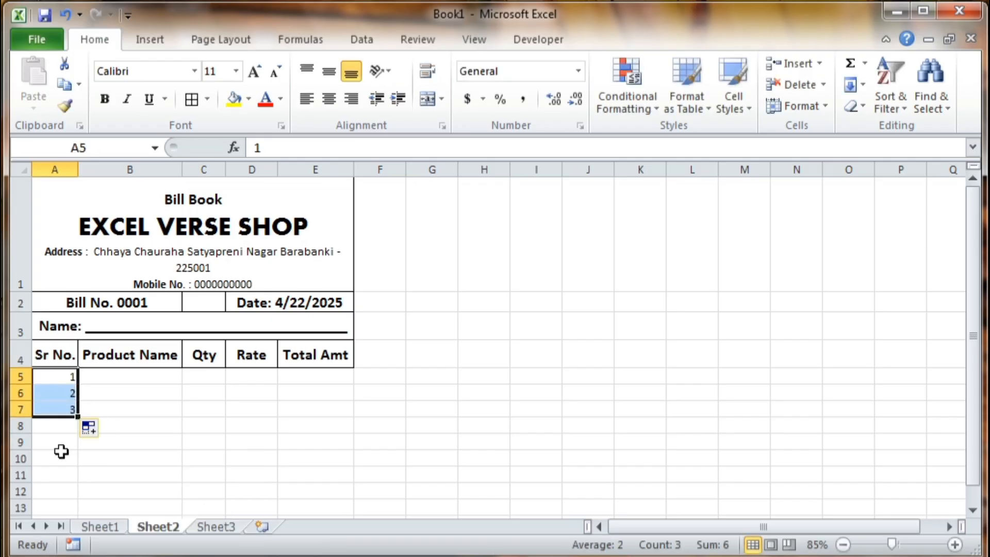
left_click(62, 444)
left_click_drag(66, 378, 53, 338)
- Select row headers 5 to 14 to resize the item rows
scroll(108, 385, "up", 2)
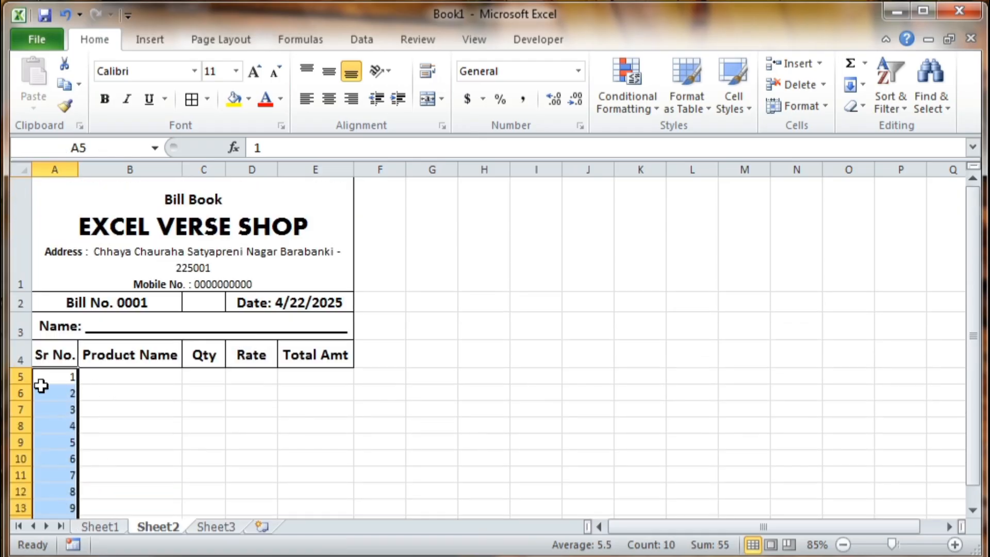
scroll(31, 378, "down", 2)
scroll(28, 375, "up", 1)
left_click_drag(18, 213, 29, 372)
- Make item rows 5 to 14 slightly taller
left_click_drag(25, 373, 26, 386)
scroll(122, 269, "up", 1)
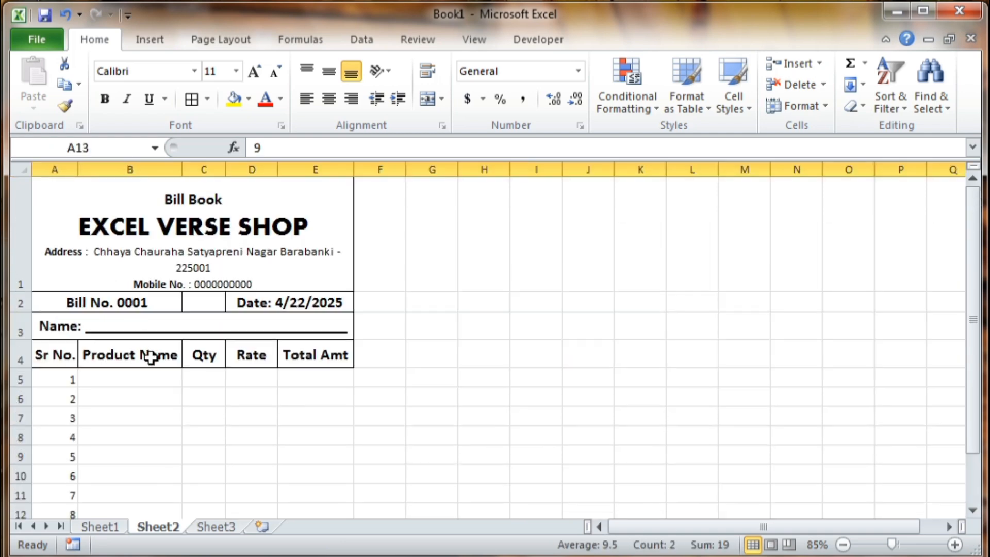
left_click(138, 389)
left_click(137, 382)
scroll(196, 407, "down", 1)
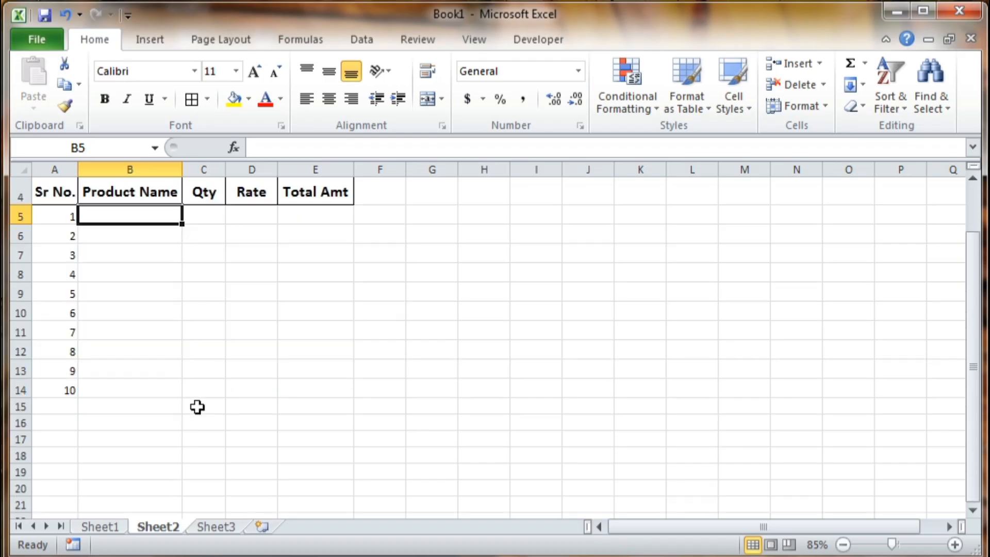
- Apply an outside border to each column range A5:A14, B5:B14, C5:C14, D5:D14 and E5:E14
left_click_drag(53, 214, 64, 387)
left_click(207, 99)
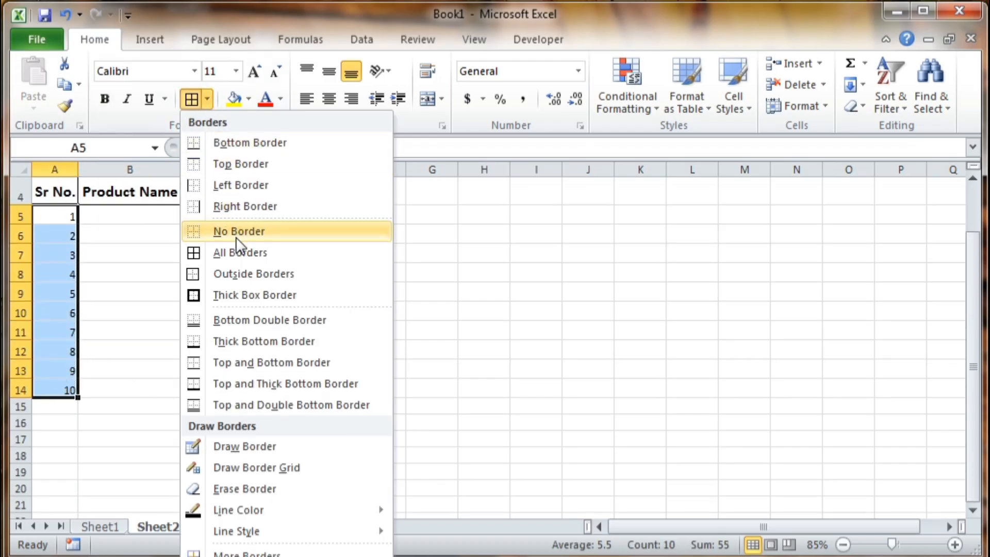
left_click(246, 273)
left_click_drag(130, 219, 140, 387)
left_click(192, 100)
left_click_drag(205, 217, 215, 377)
left_click(192, 99)
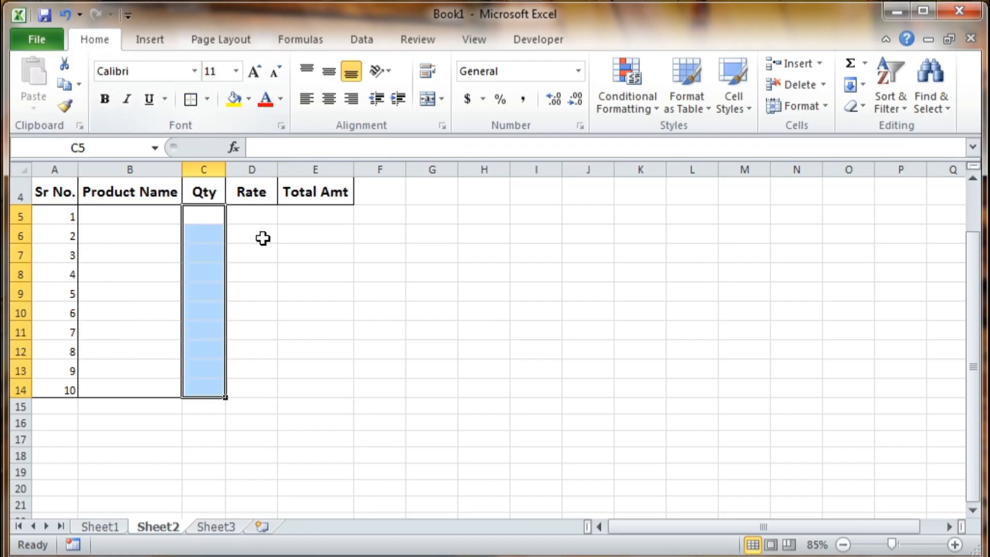
left_click(263, 223)
left_click_drag(263, 222, 261, 382)
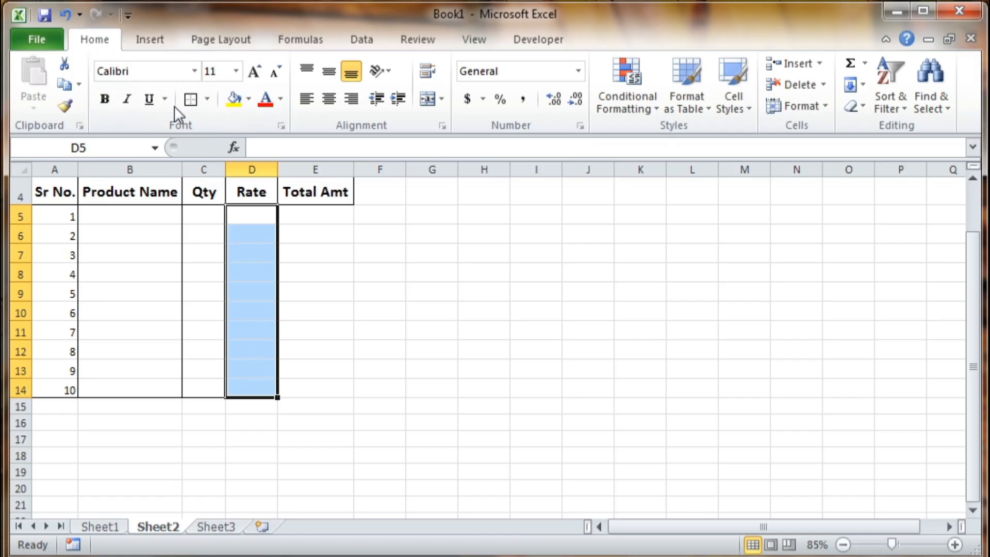
left_click(191, 100)
left_click_drag(324, 222, 323, 390)
left_click(191, 100)
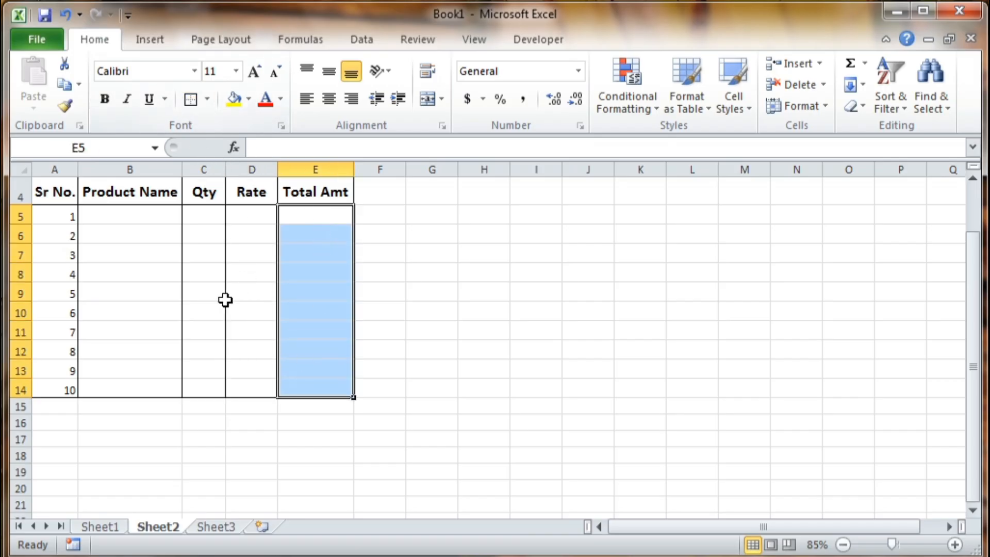
- Center the serial numbers 1 to 10 in A5:A14
left_click(107, 216)
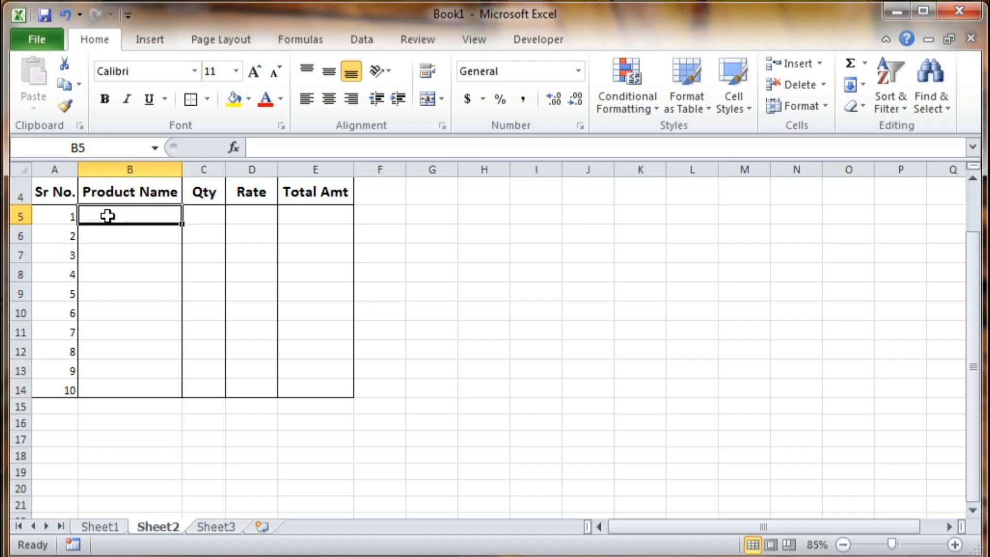
left_click_drag(62, 215, 67, 390)
left_click(330, 98)
left_click(203, 329)
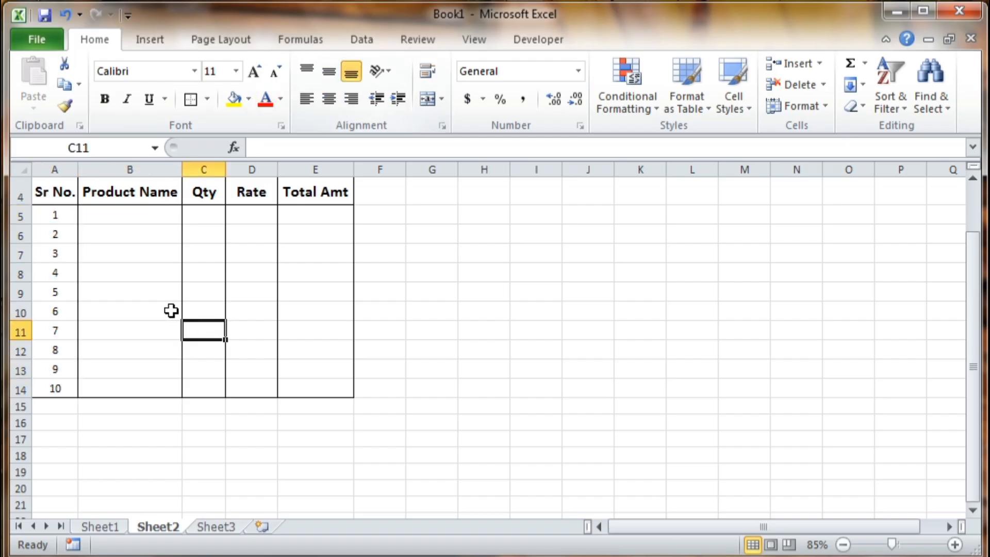
left_click(113, 217)
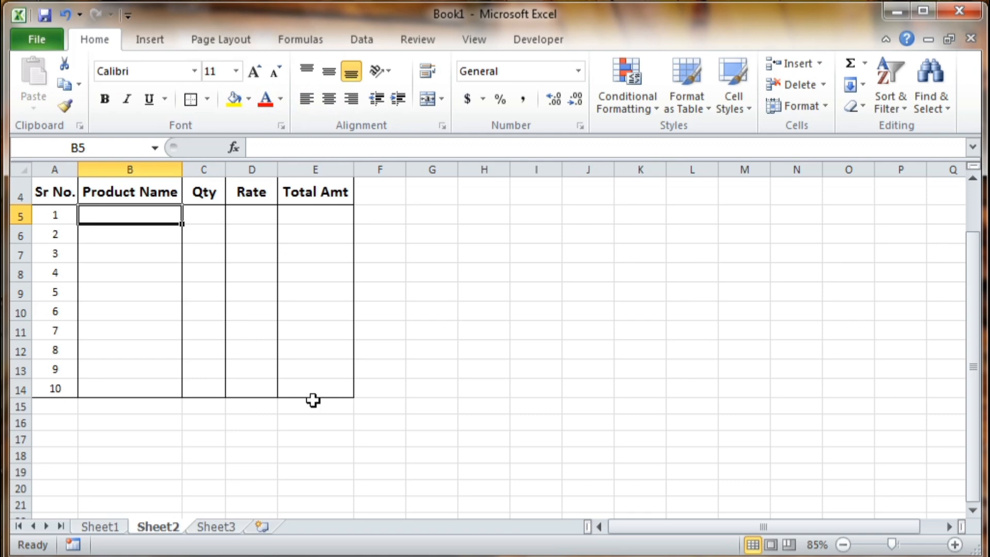
- Enter Mouse, TV and RAM in B5:B7, retyping Tv and Ram in capitals
type("Mouse")
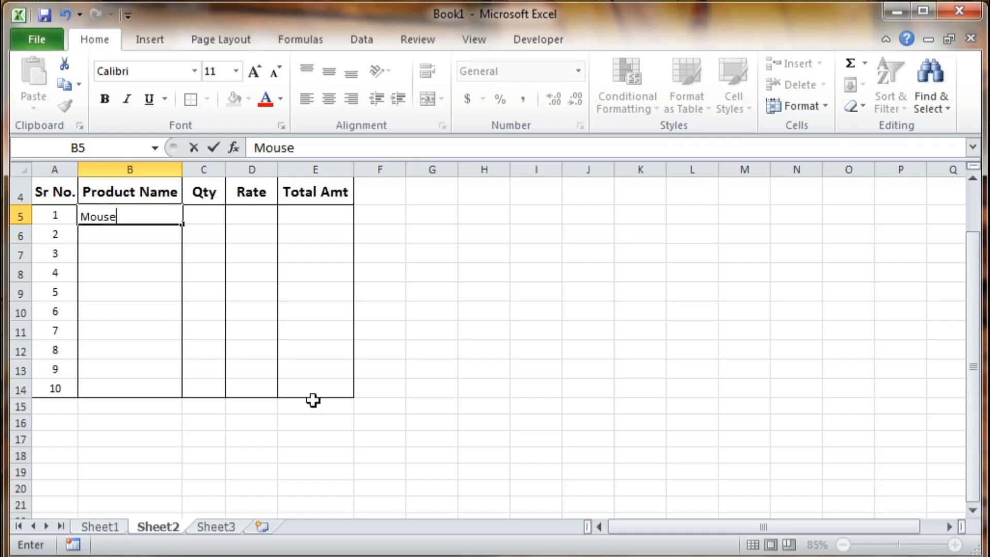
key("Return")
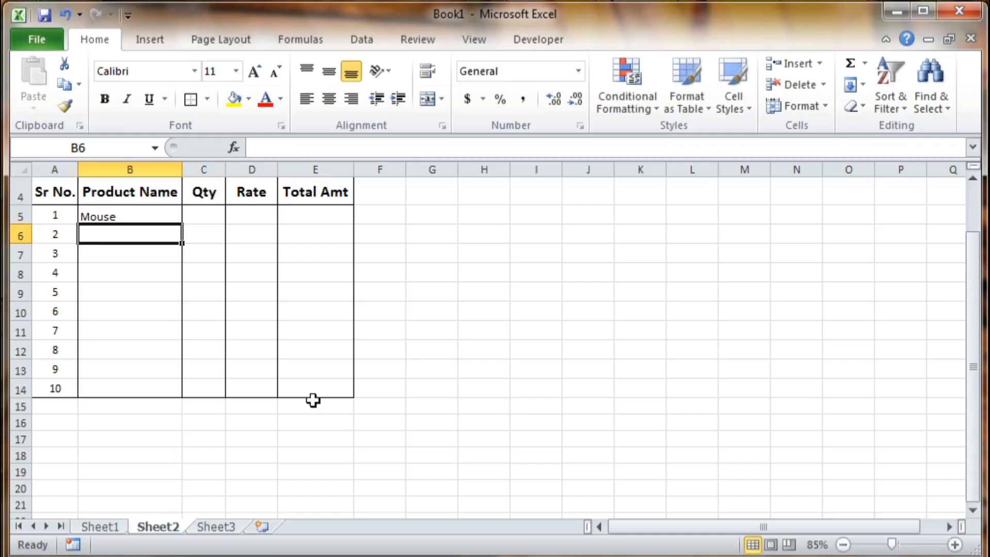
type("Tv")
key("Return")
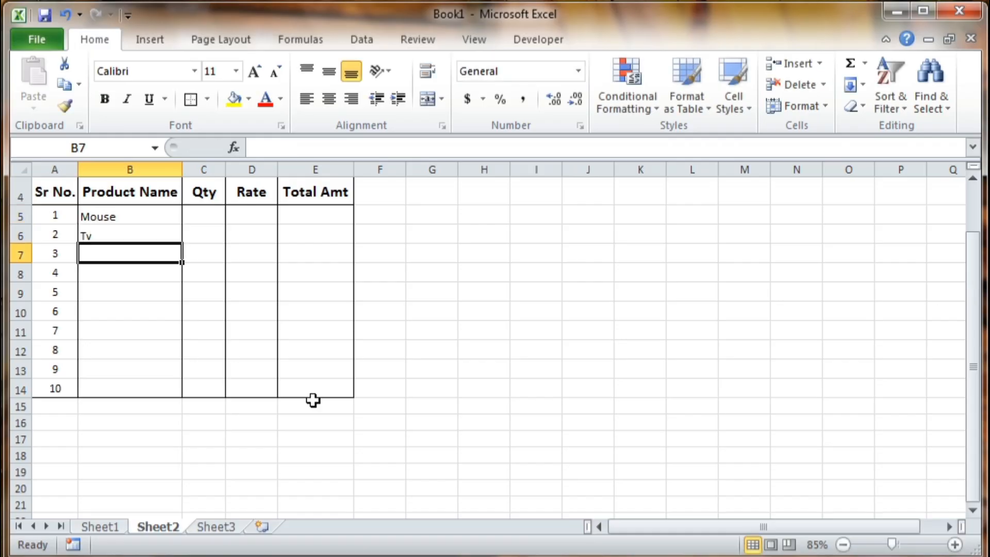
key("BackSpace")
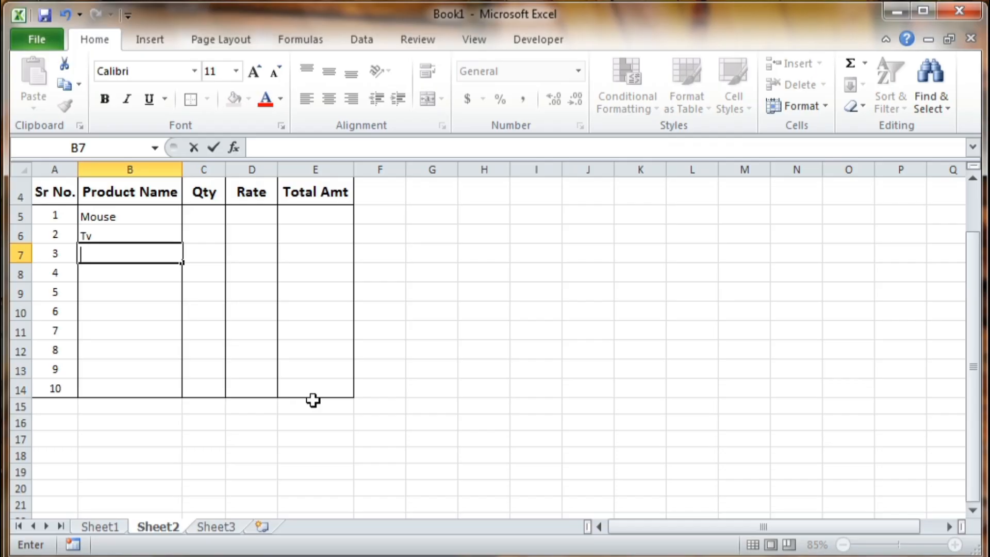
type("Ram")
key("Return")
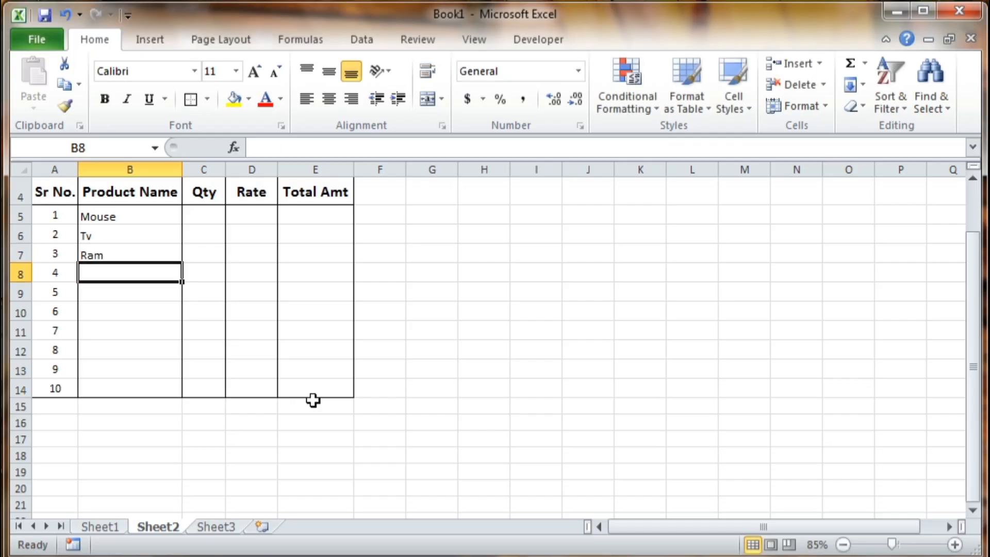
key("Left")
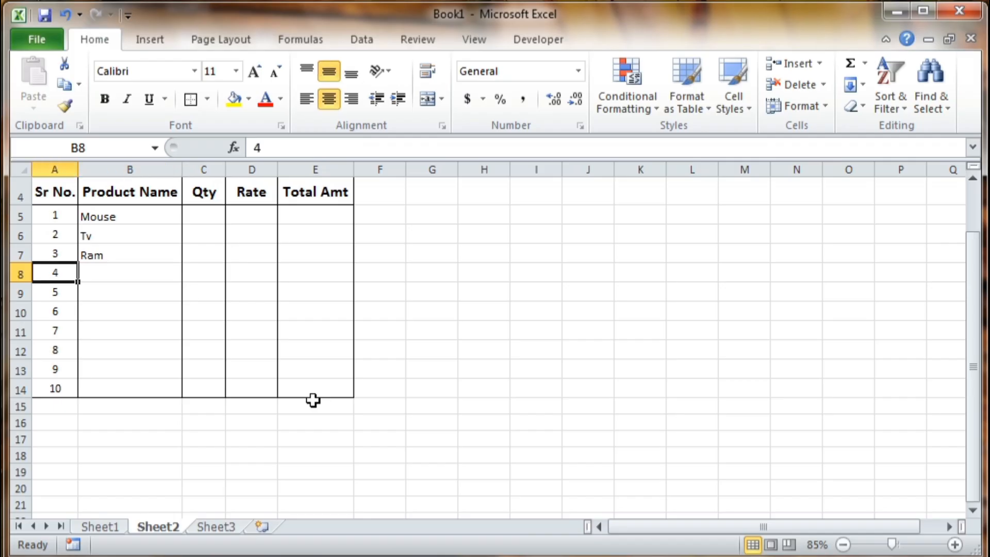
key("Up")
key("Right")
key("Up")
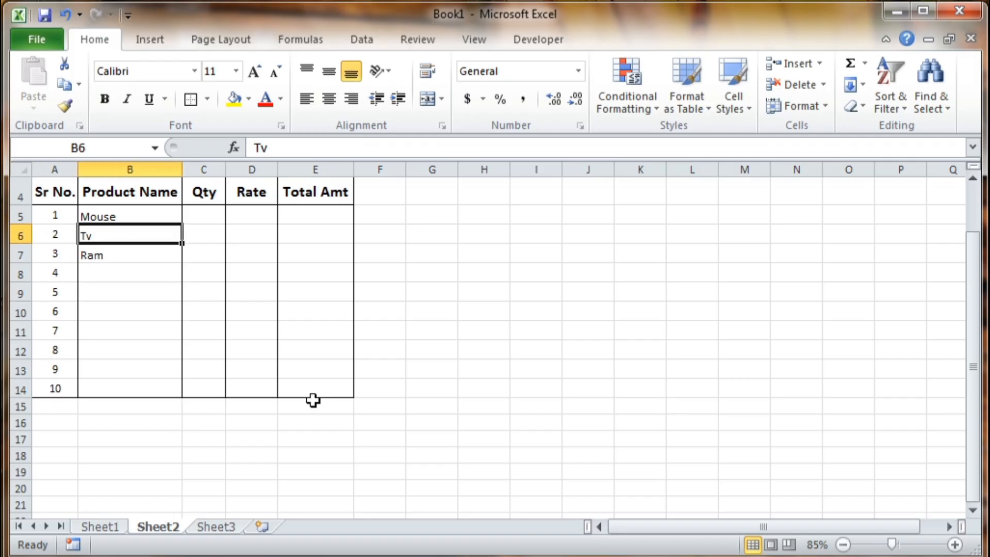
type("TV")
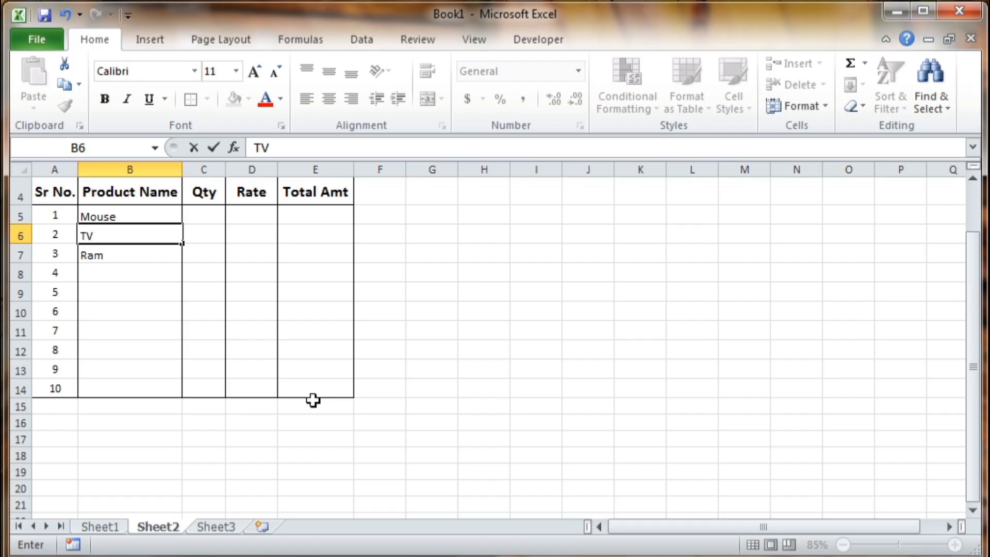
key("Return")
type("RAM")
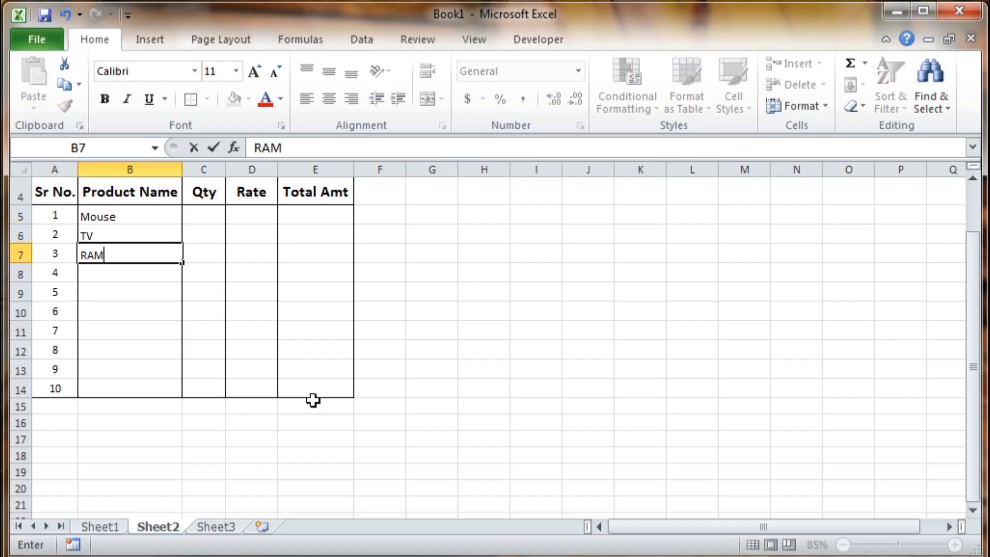
key("Return")
- Enter CABLE, UPS, CPU, FAN, PRINTER, CD and MOUSE PAD in B8:B14
type("CABLE")
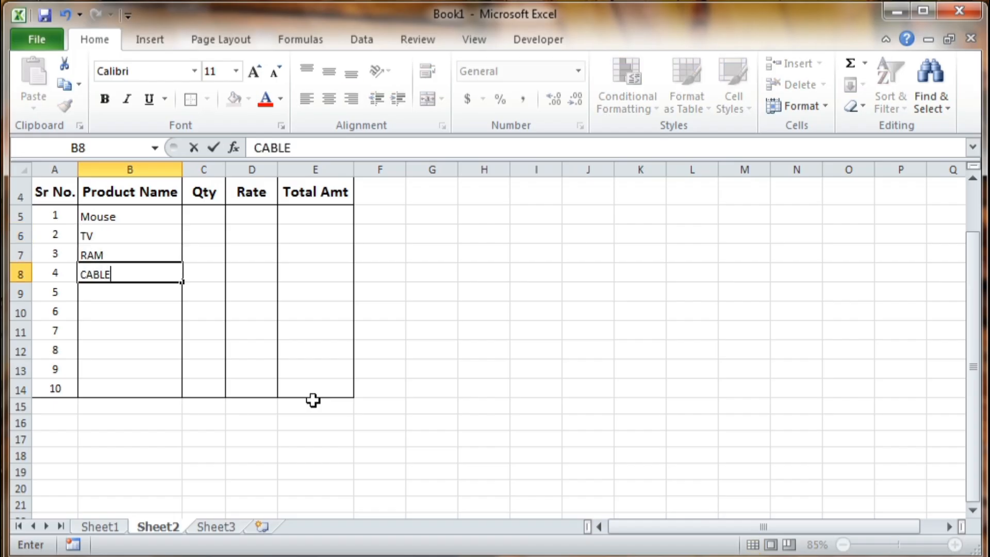
key("Return")
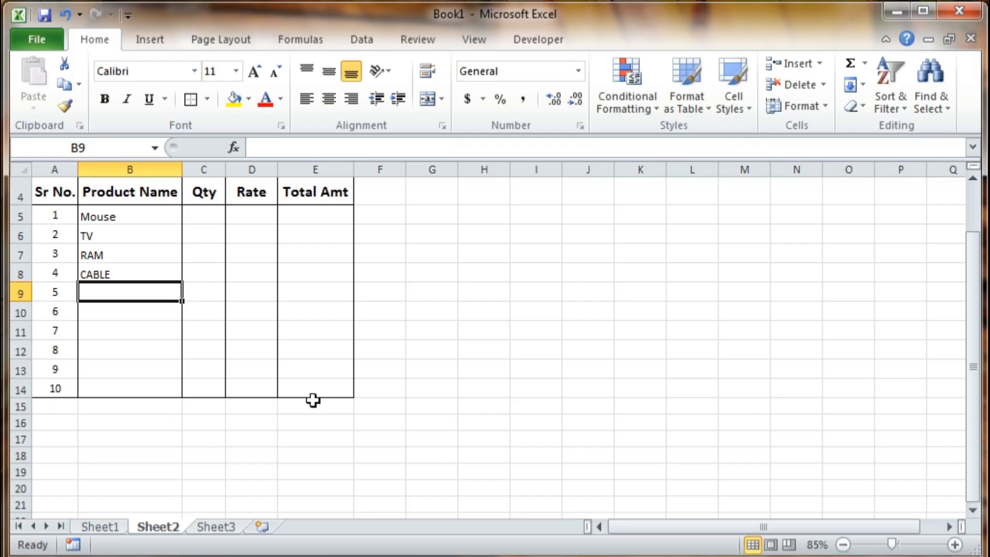
type("UPS")
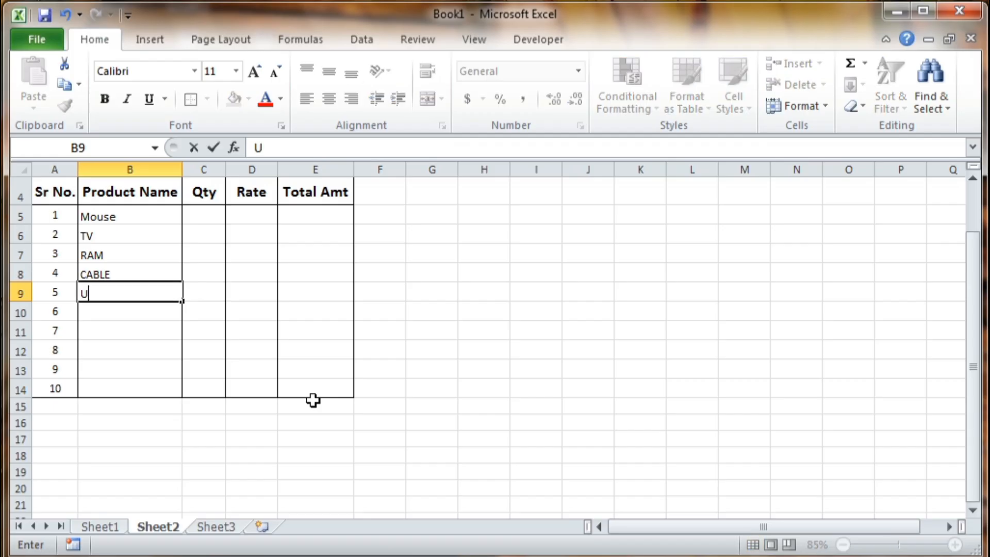
key("Return")
type("CPU")
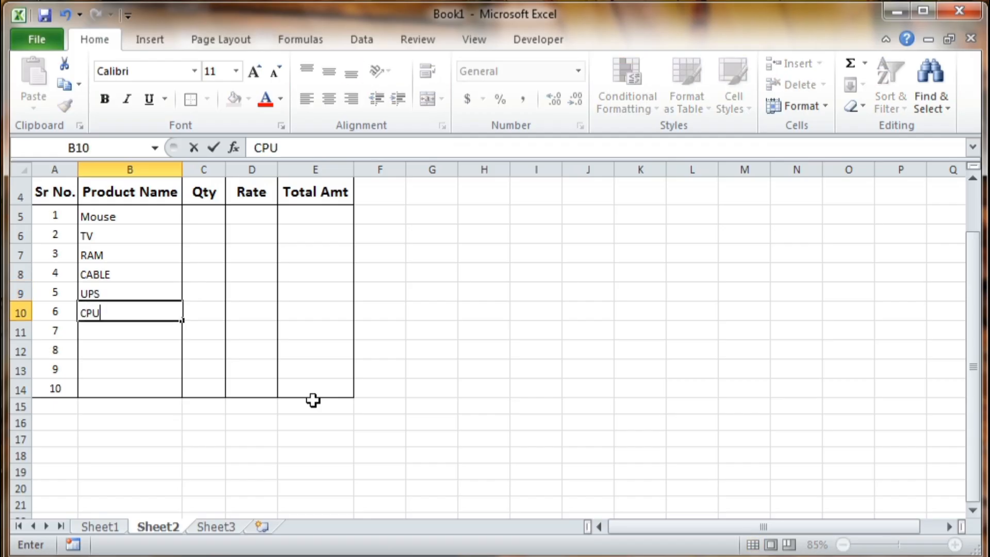
key("Return")
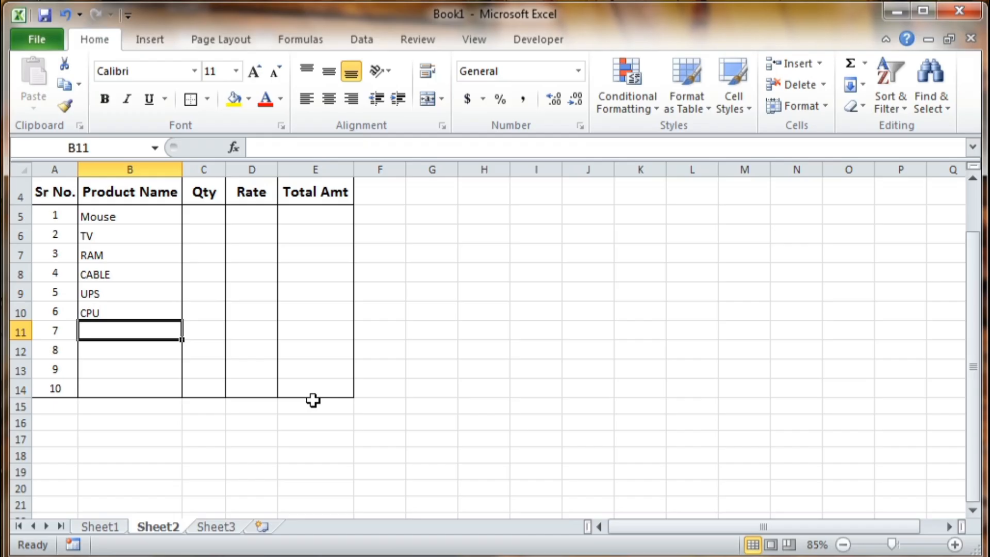
type("FAN")
key("Return")
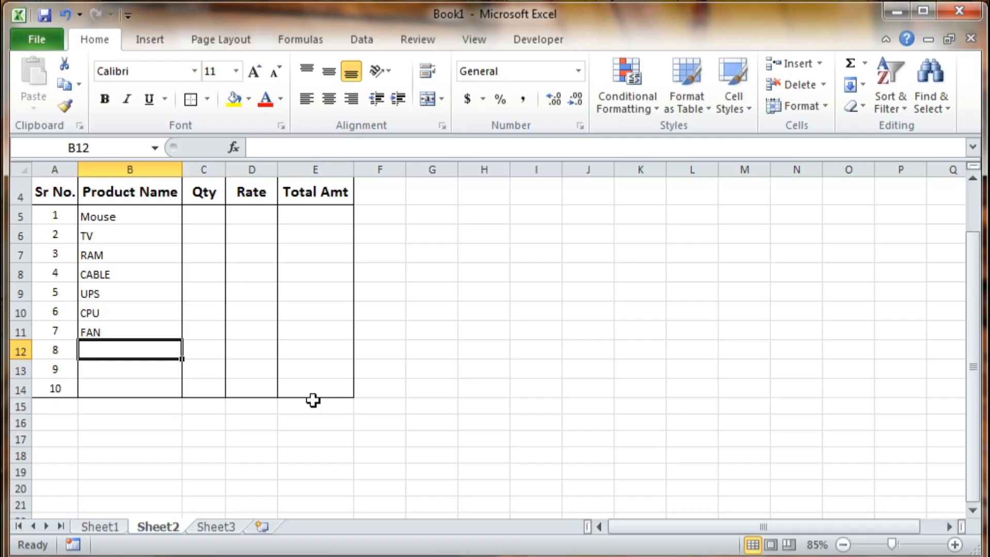
type("PRINTER")
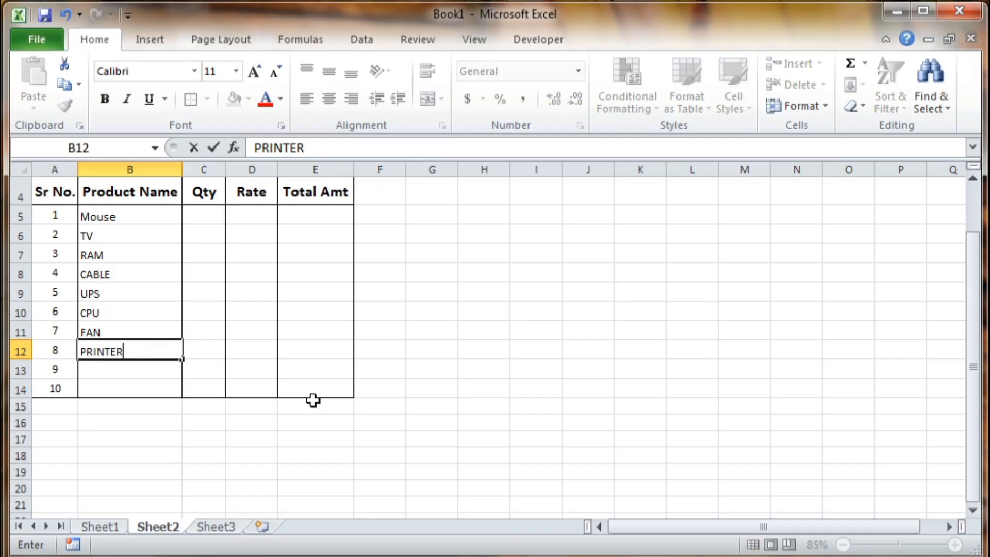
key("Return")
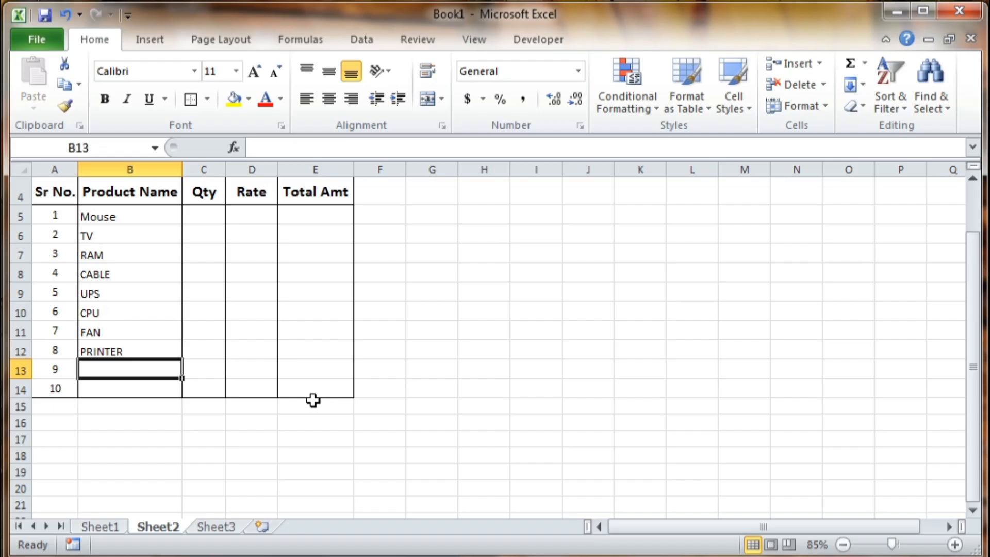
type("CD")
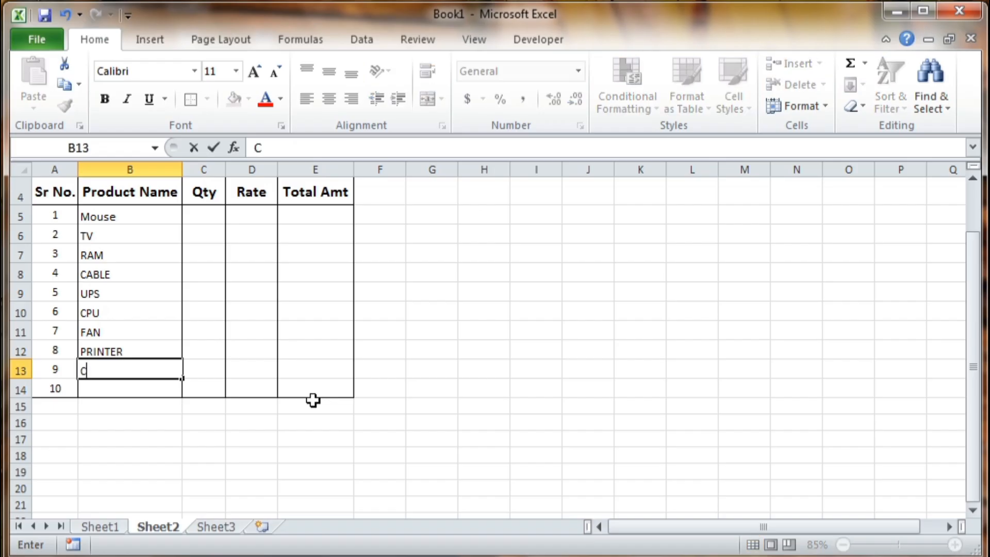
key("Return")
type("MOUSE PAD")
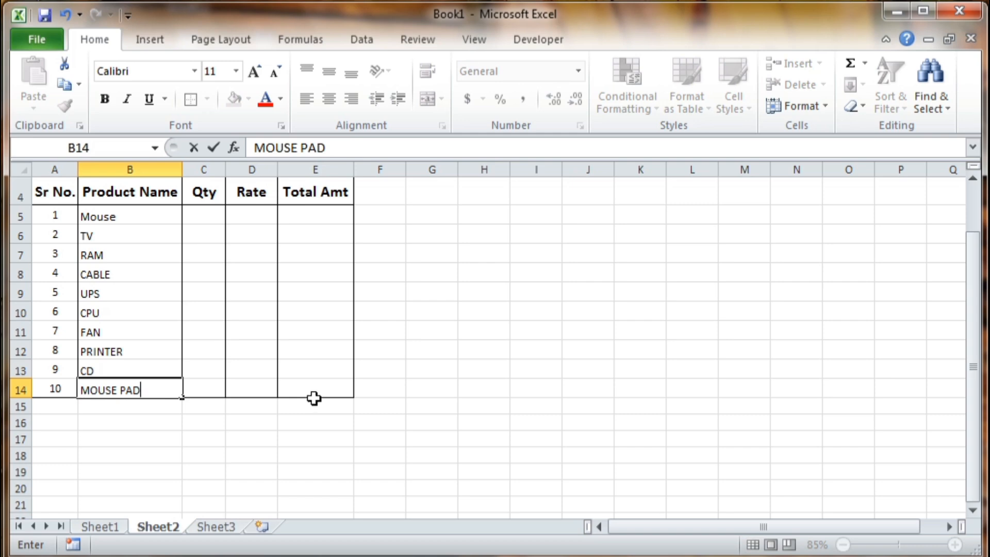
left_click(214, 441)
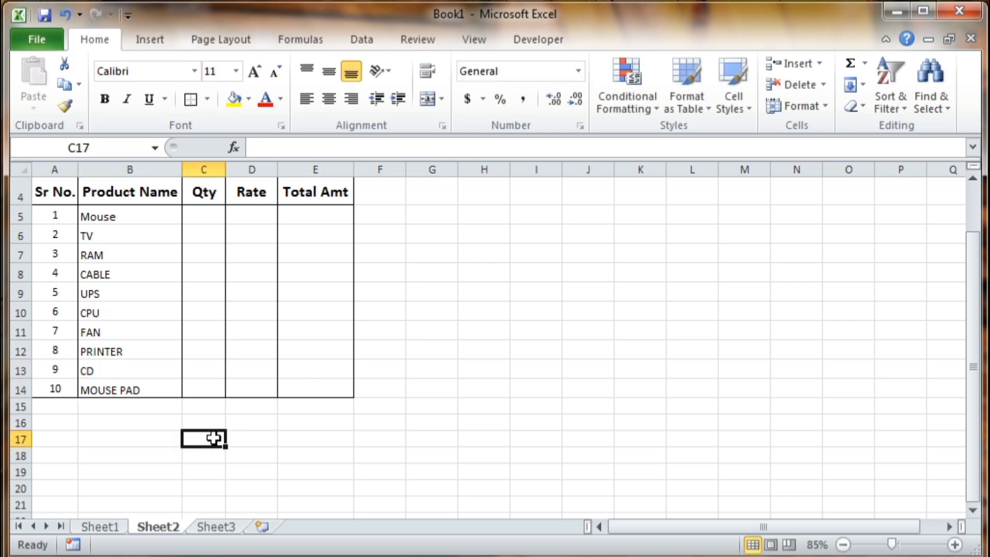
- Enter quantities 8, 5, 10, 20 and 6 in C5:C9
left_click(201, 217)
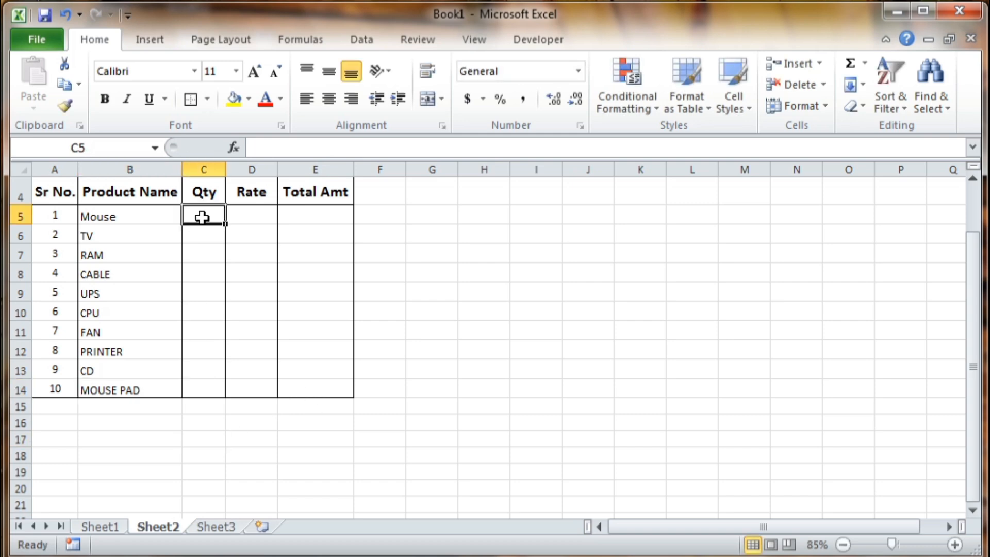
type("8")
key("ctrl+Return")
key("Return")
type("5")
key("Return")
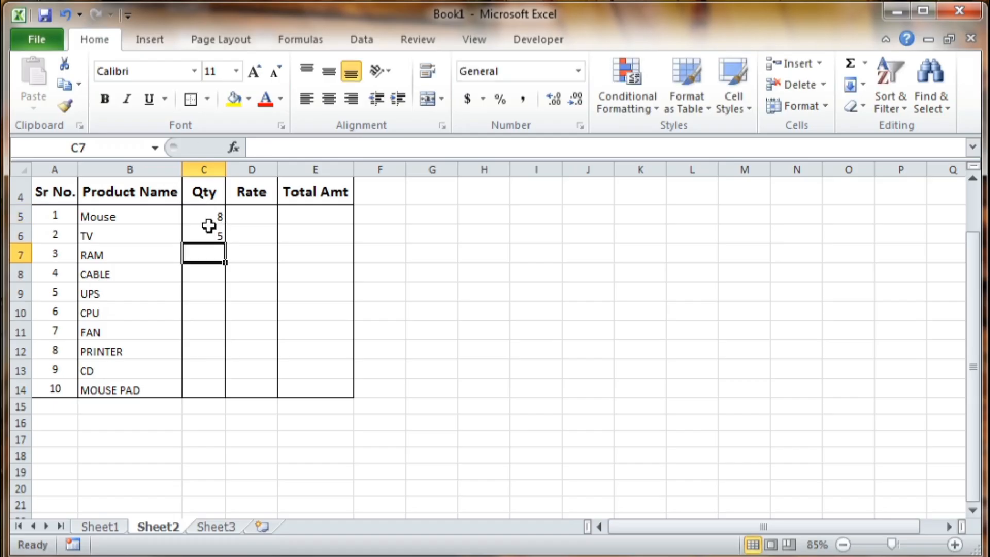
type("0")
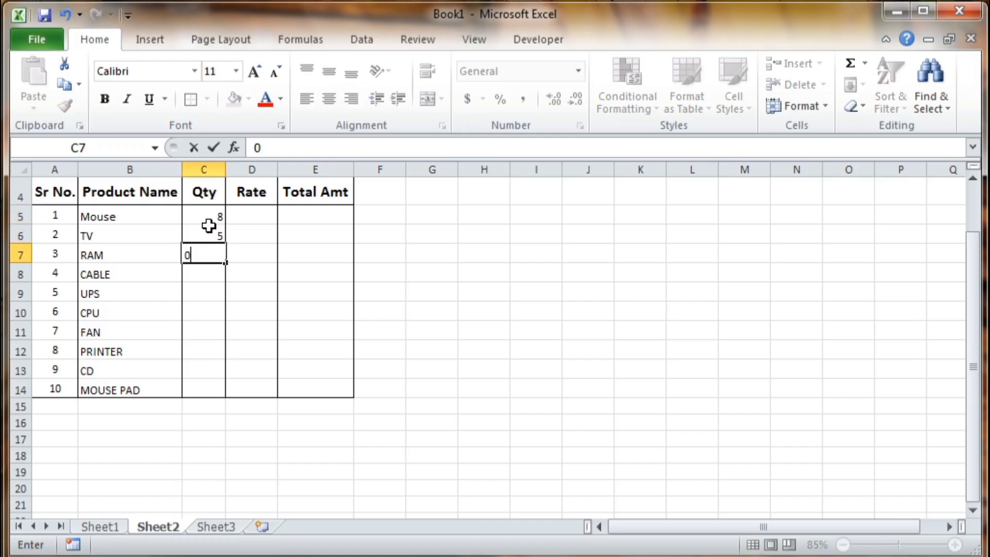
type("10")
key("Return")
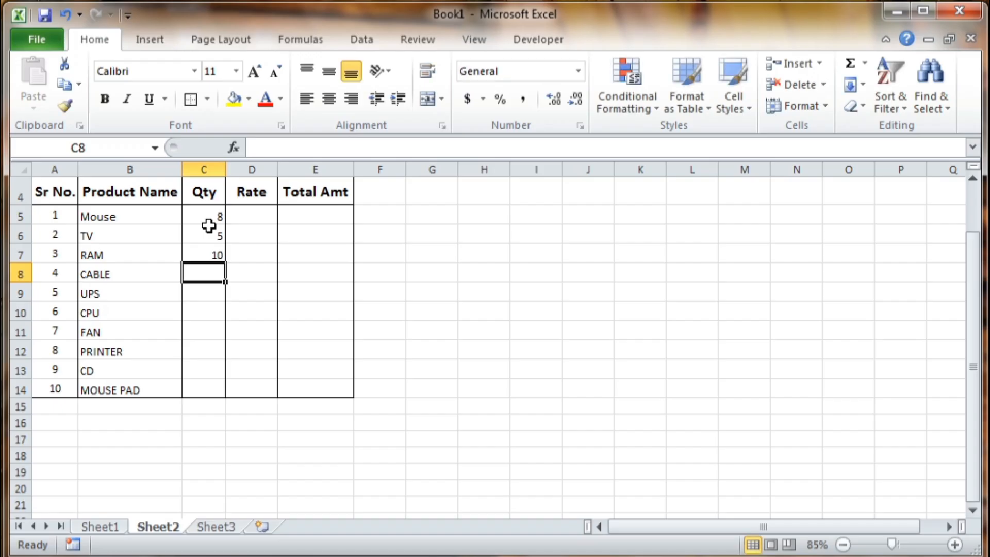
type("200")
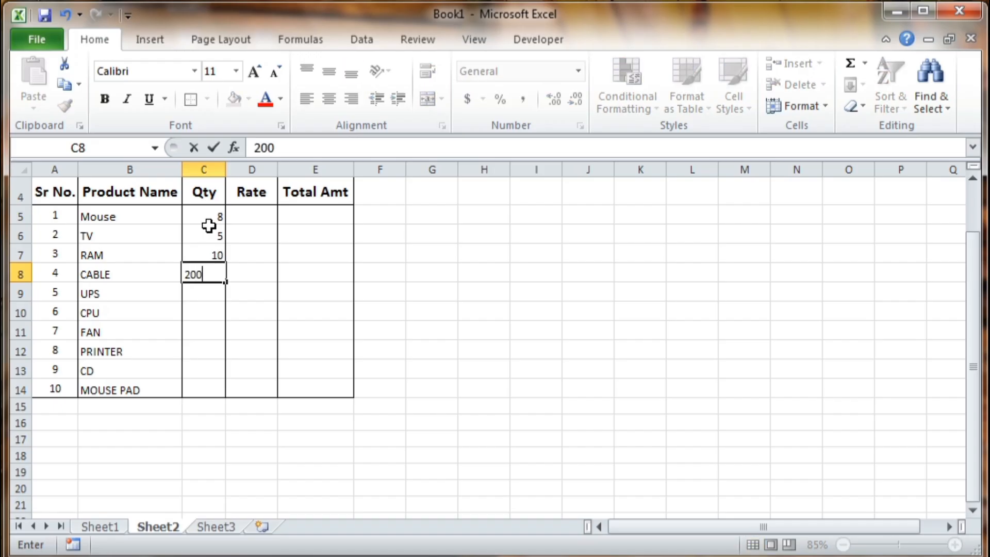
key("BackSpace")
key("Return")
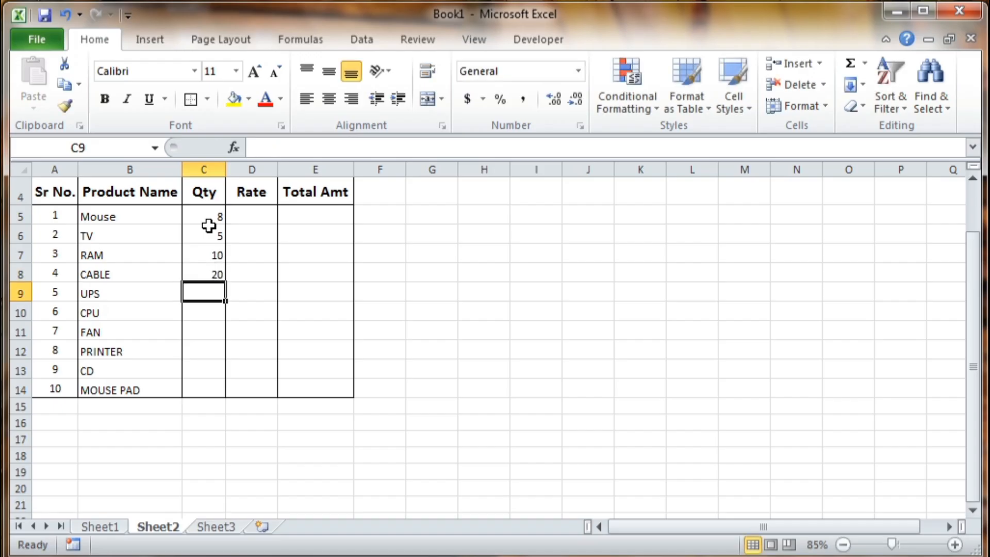
type("6")
key("Return")
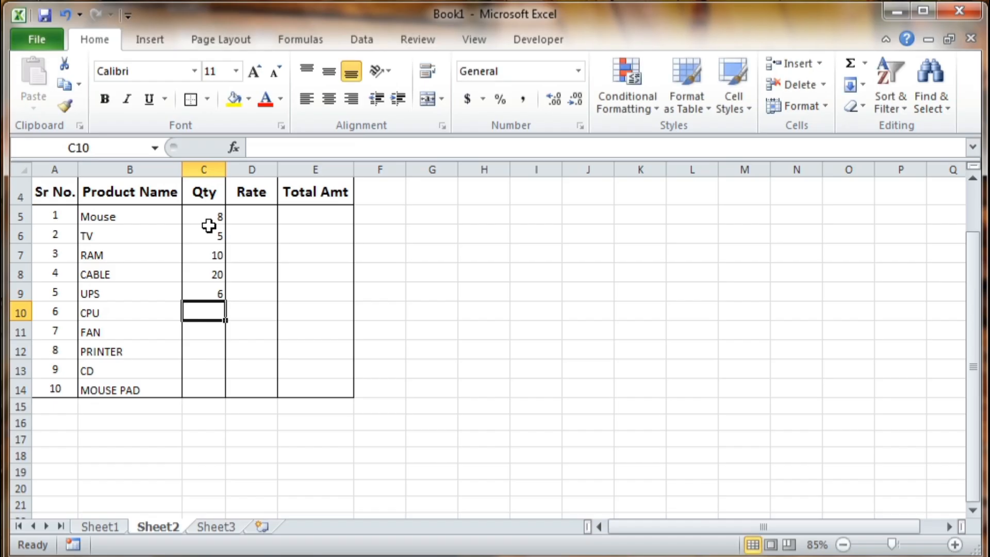
- Enter quantities 5, 9, 4, 10 and 40 in C10:C14
type("5")
key("Return")
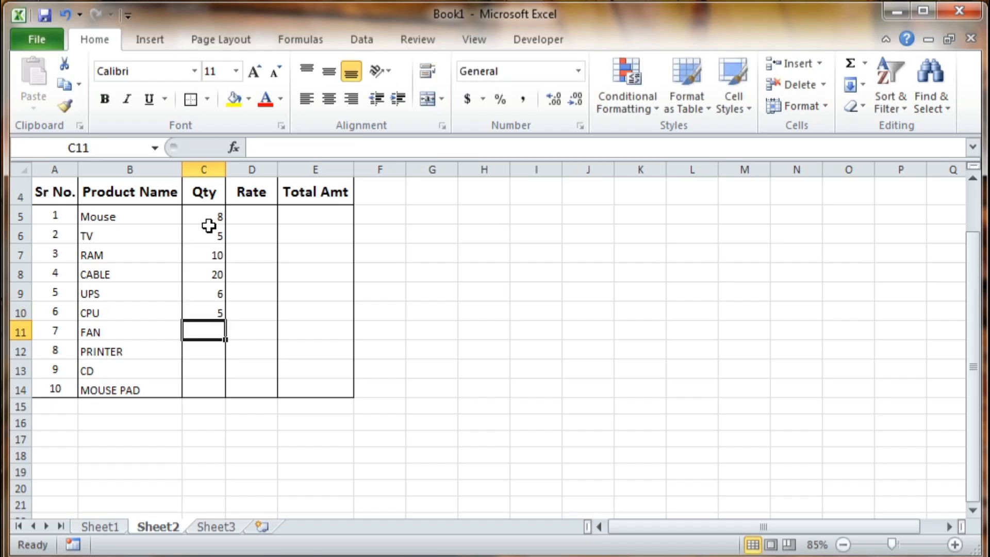
type("9")
key("Return")
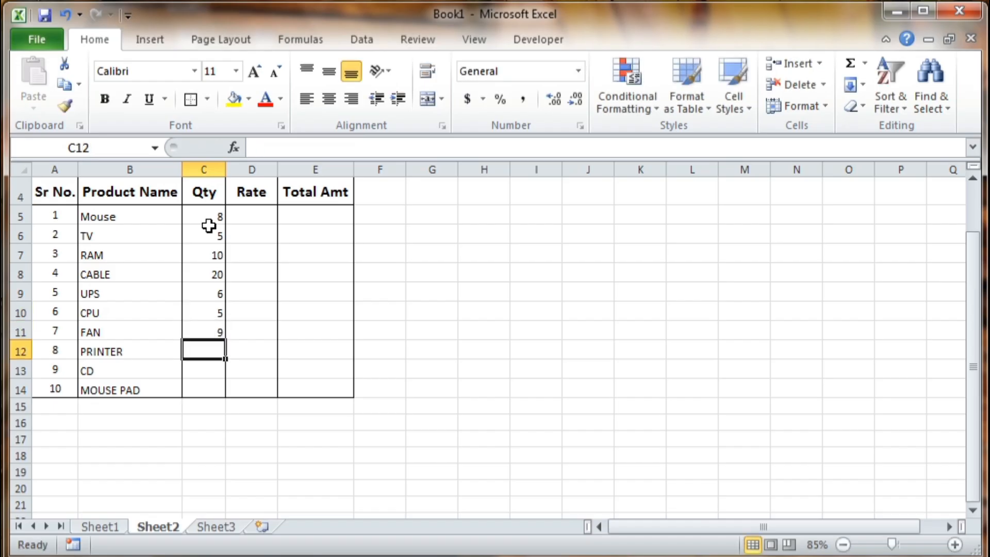
type("4")
key("Return")
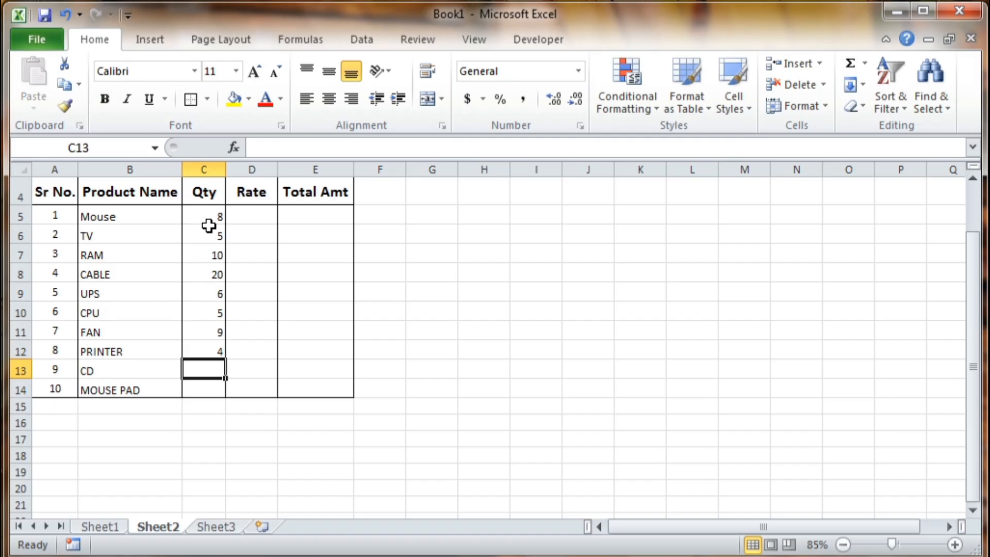
type("10")
key("Return")
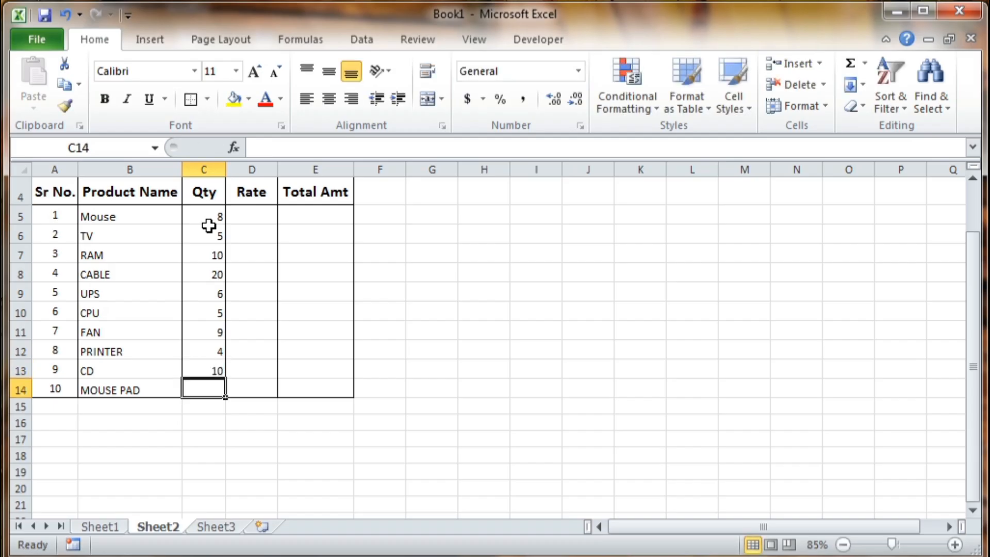
type("40")
key("Return")
key("Up")
key("Up")
key("Up")
key("Up")
key("Up")
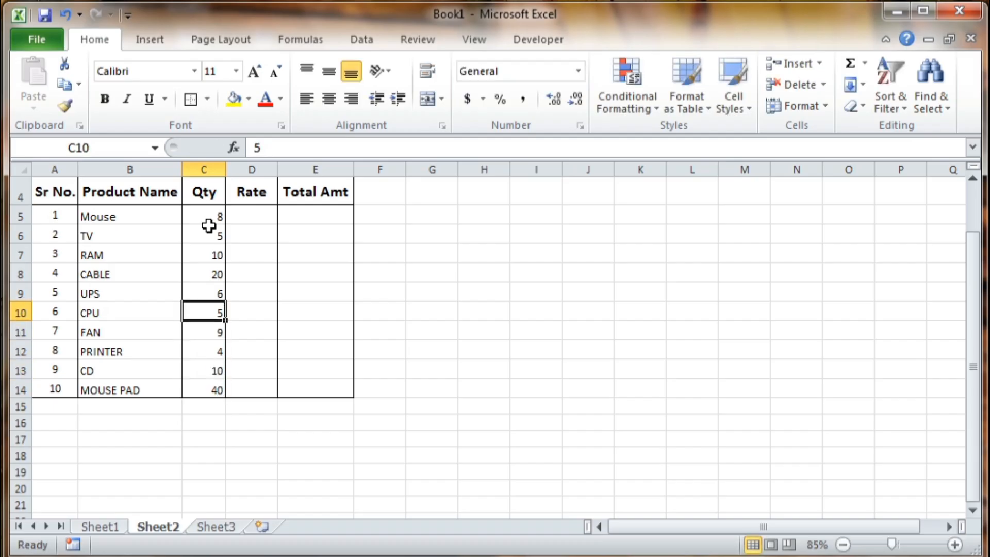
key("Up")
key("Up")
key("Up")
key("Up")
key("Up")
key("Right")
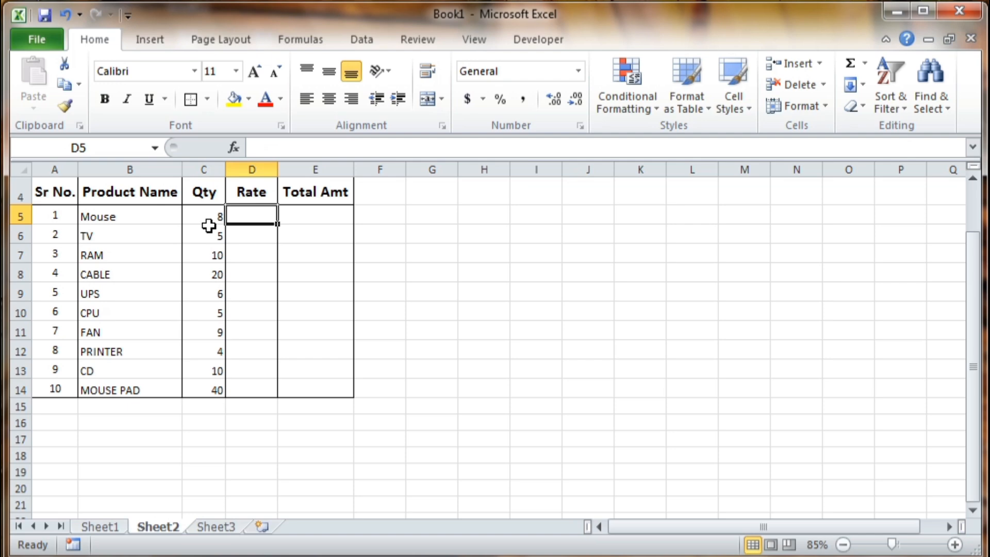
- Enter rates 500, 9000, 2200, 100 and 6000 for Mouse through UPS, correcting the TV rate
type("500")
key("Return")
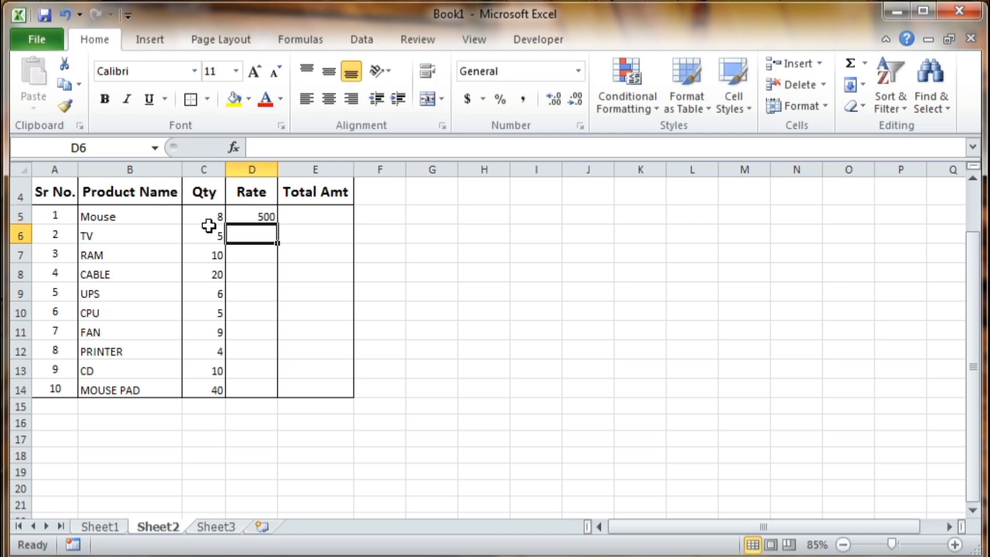
type("900")
key("Return")
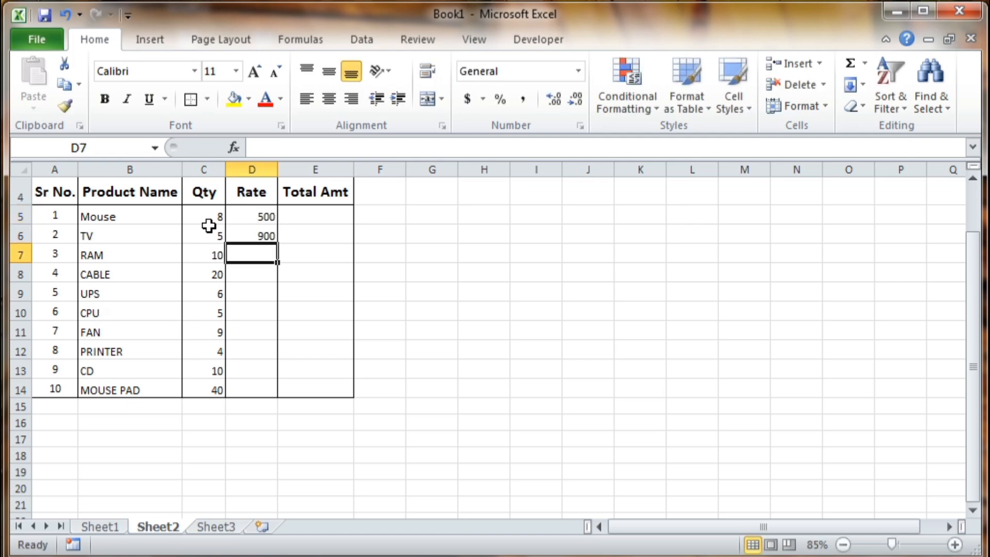
key("Up")
key("F2")
key("BackSpace")
type("00")
key("Return")
type("2200")
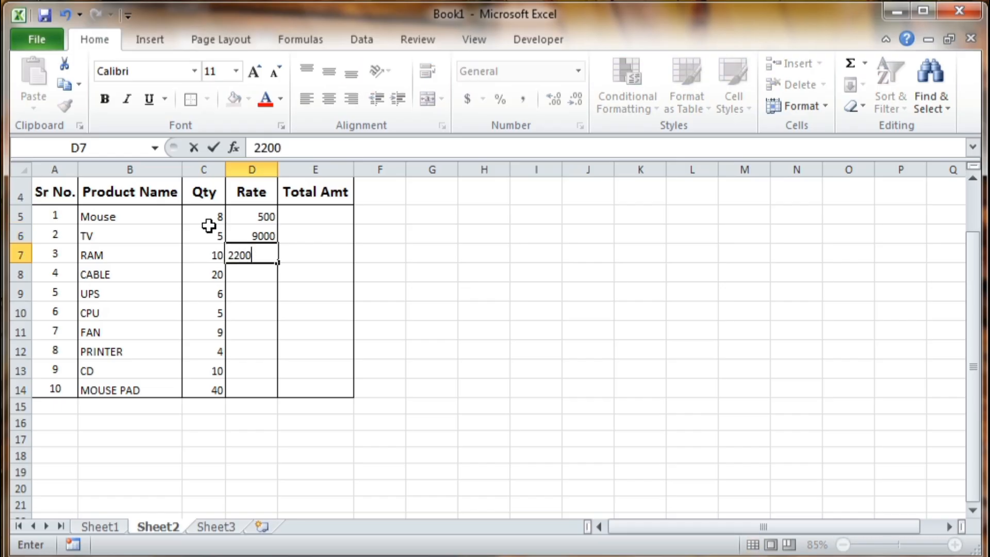
key("Return")
type("100")
key("Return")
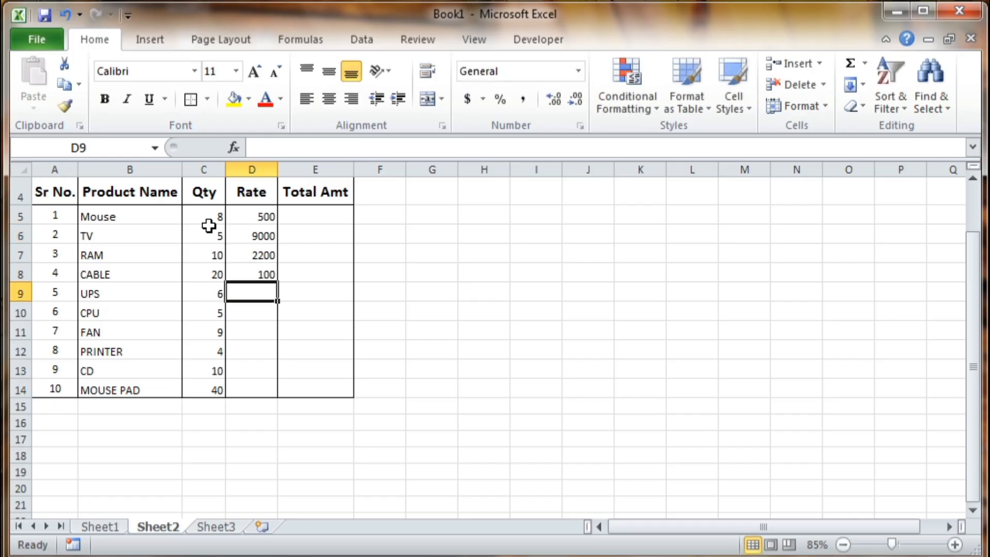
type("600")
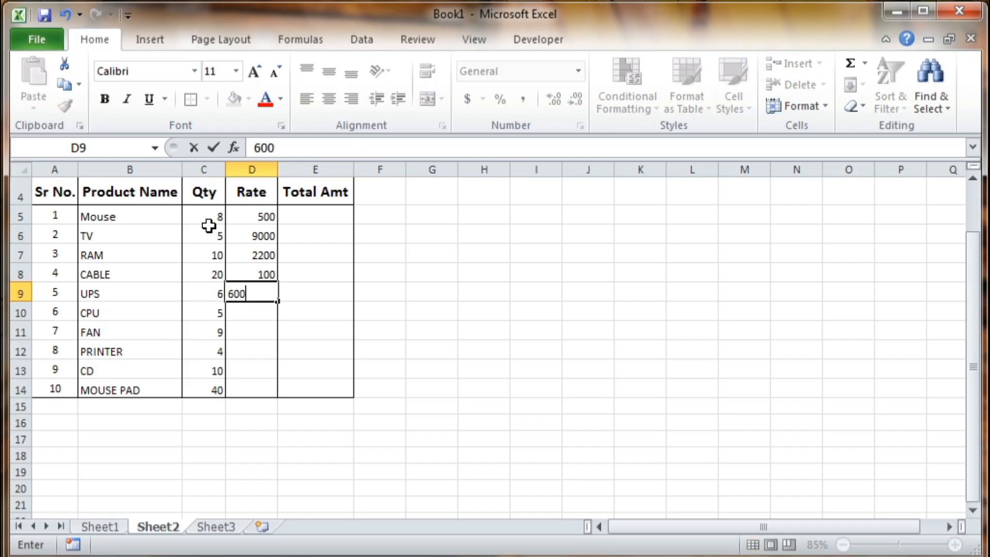
type("0")
key("Return")
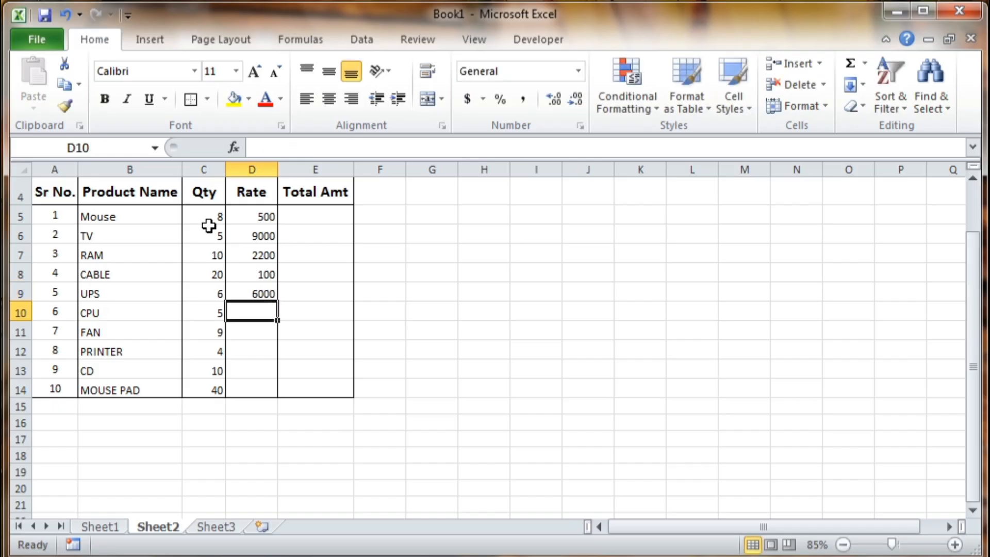
- Enter rates 15000, 200, 18000, 4000 and 40 for CPU through MOUSE PAD
type("15000")
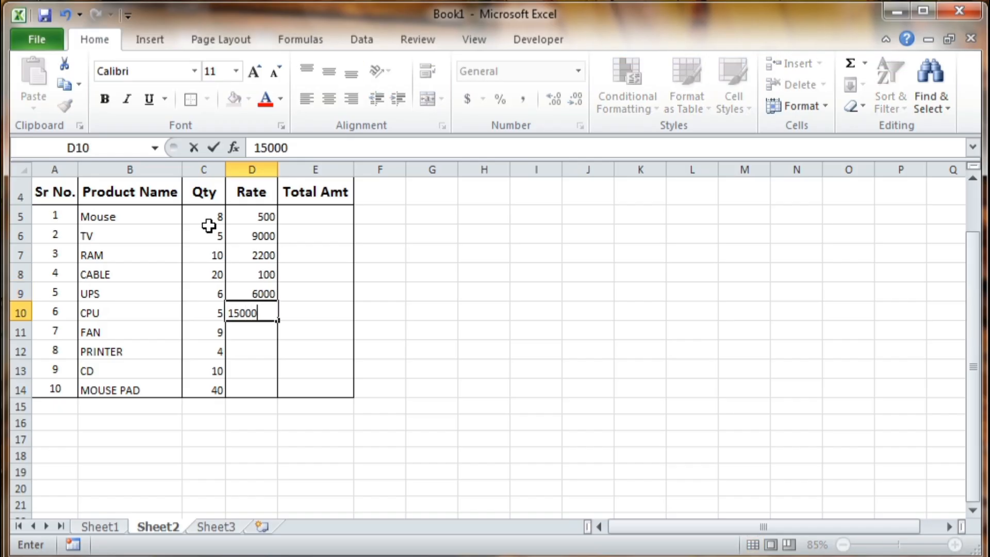
key("Return")
type("200")
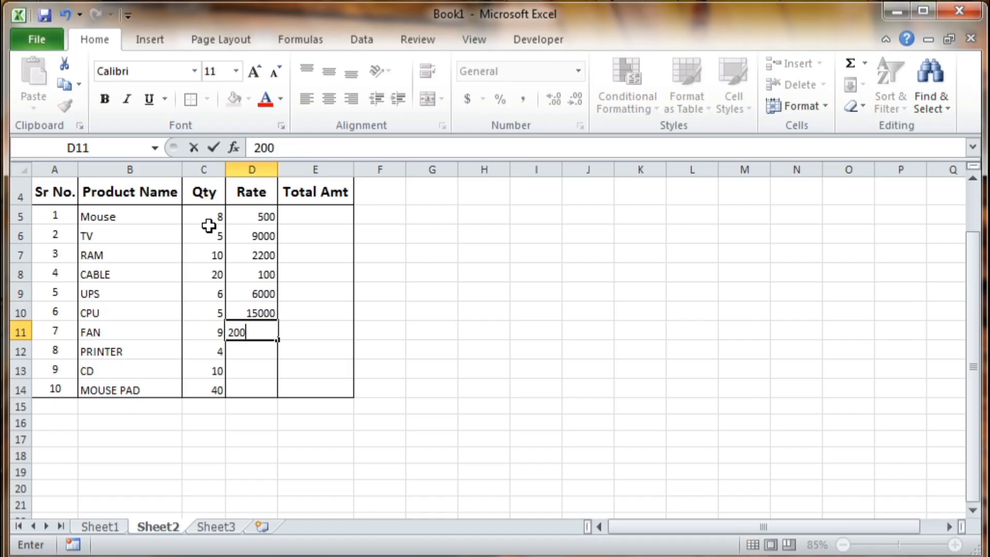
key("Return")
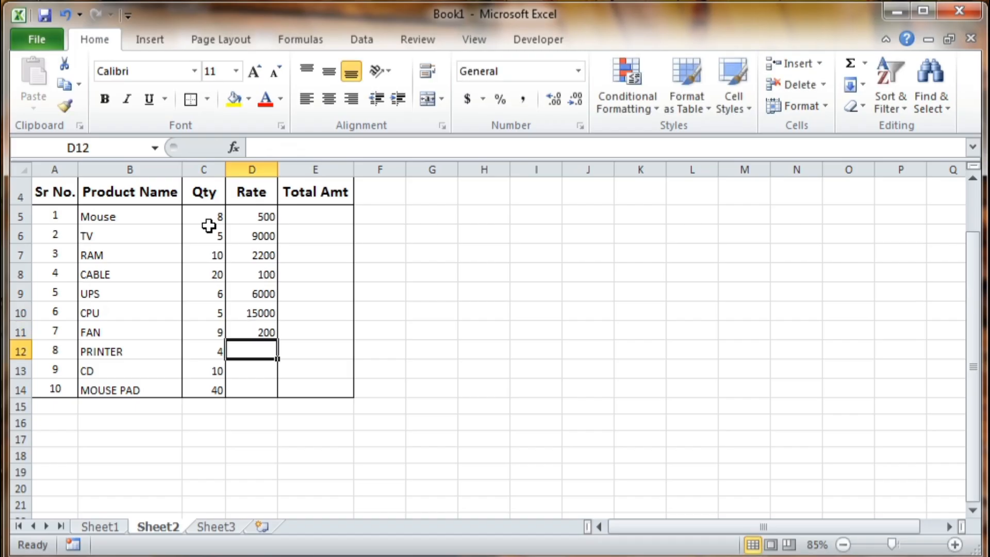
type("18000")
key("Return")
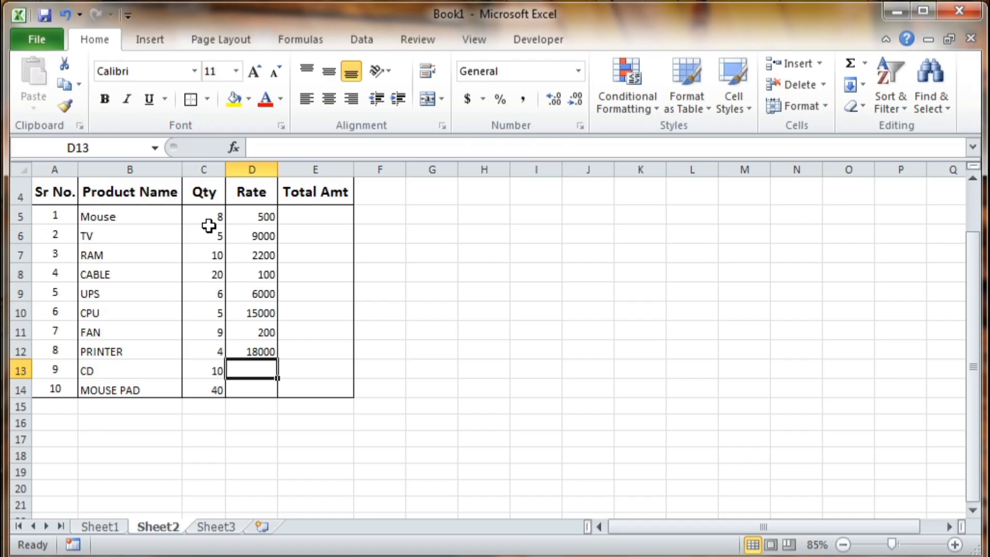
type("4000")
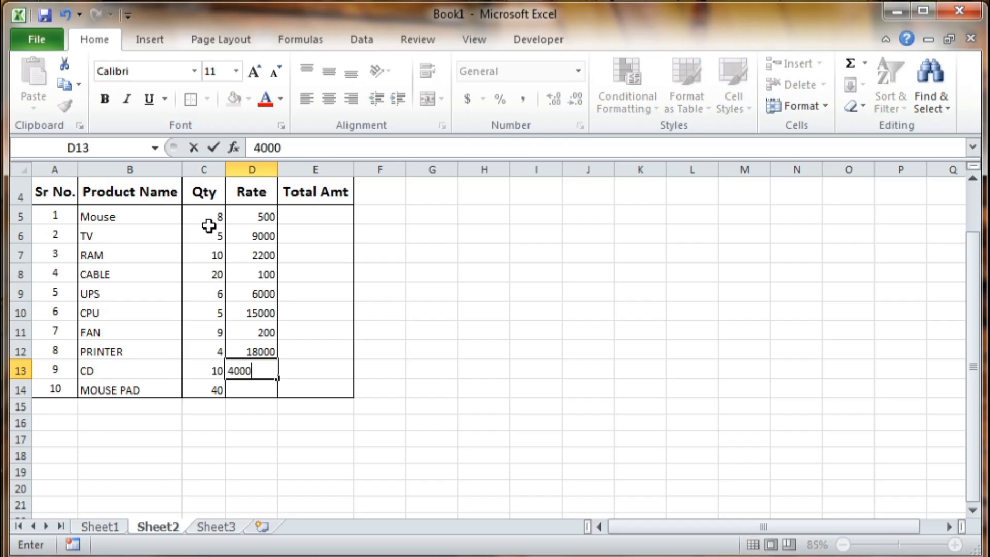
key("Return")
type("400")
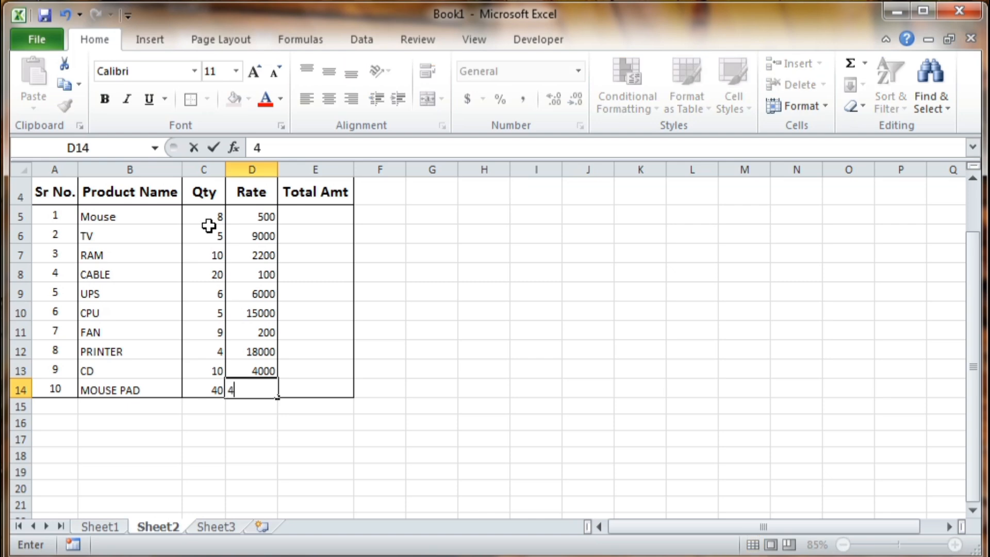
key("BackSpace")
key("Up")
key("Up")
key("Up")
key("Up")
key("Up")
key("Up")
key("Up")
key("Up")
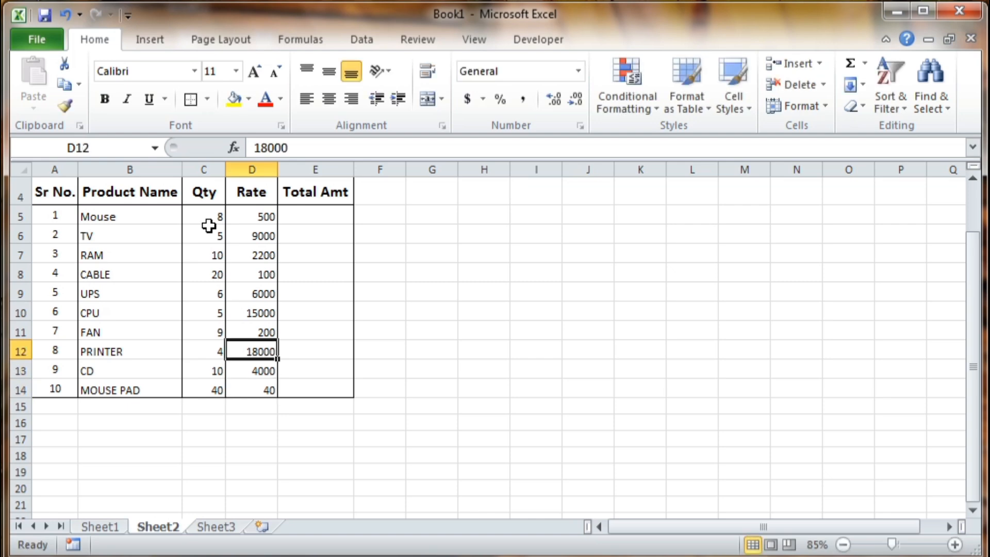
key("Up")
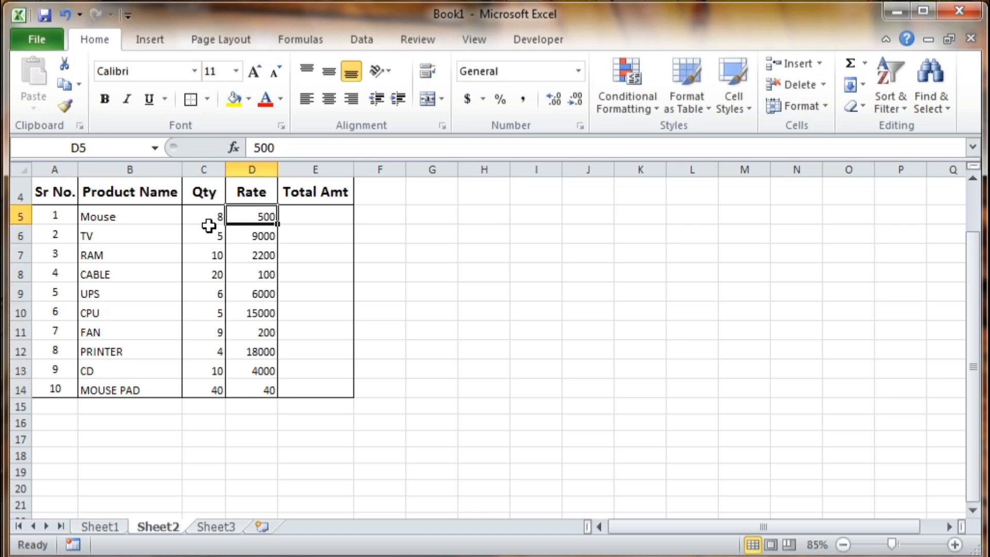
key("Right")
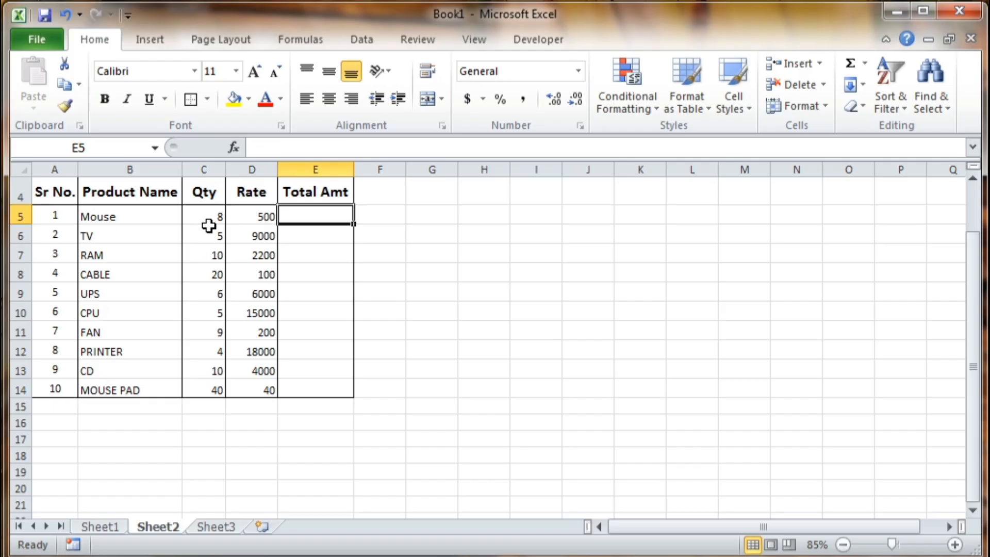
- Enter =C5*D5 in E5 and fill it down to E14, giving totals 4000 through 1600
type("=")
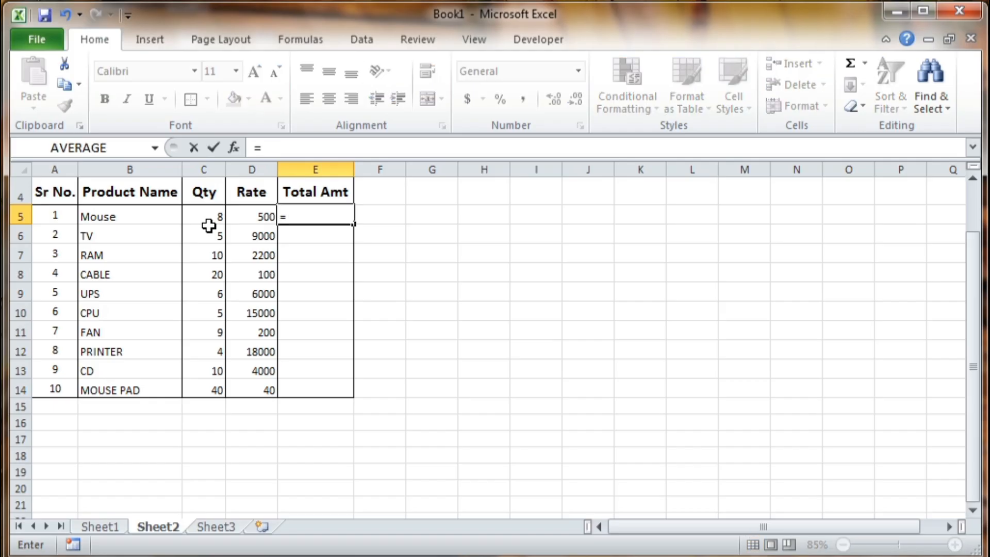
key("Left")
key("Left")
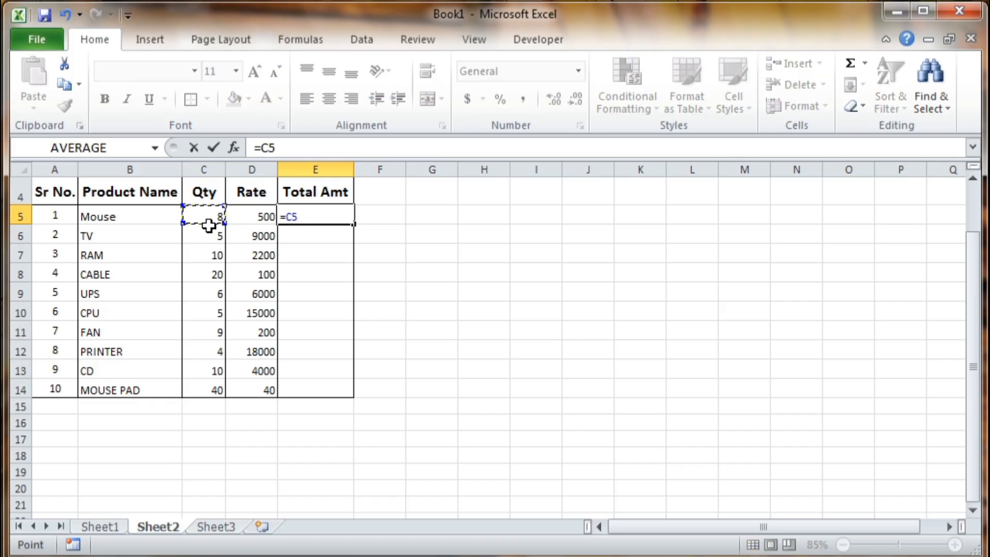
type("*")
key("Left")
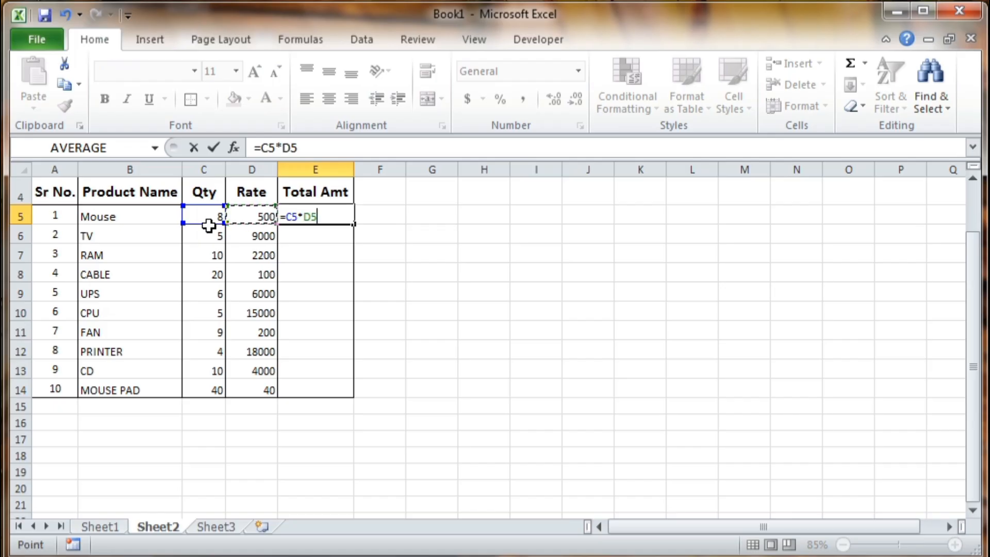
key("Return")
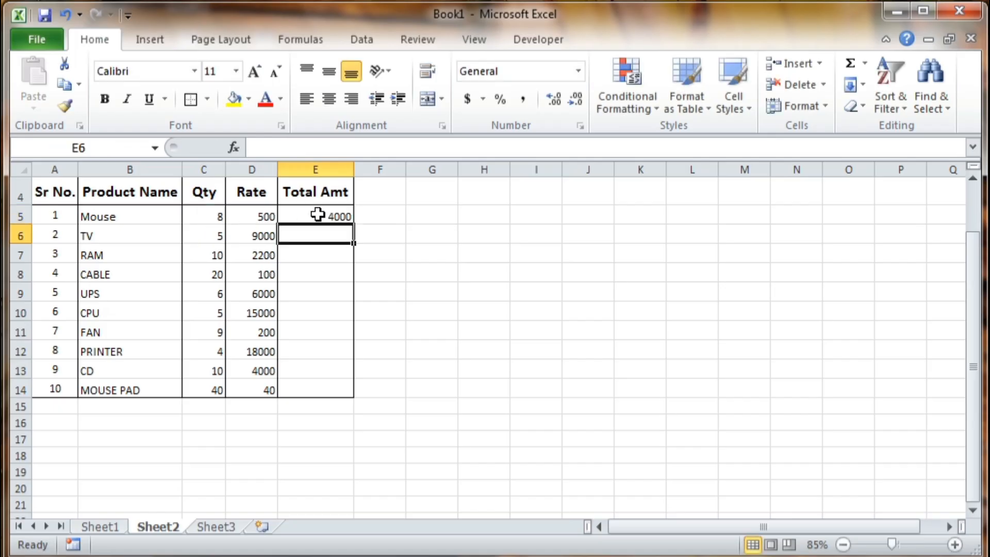
left_click(319, 215)
left_click_drag(354, 223, 359, 395)
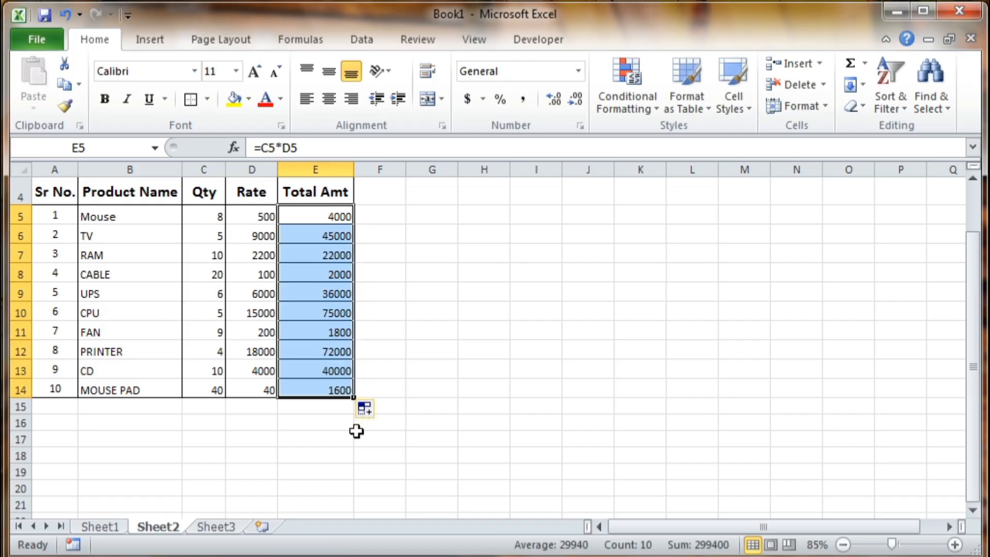
left_click(209, 217)
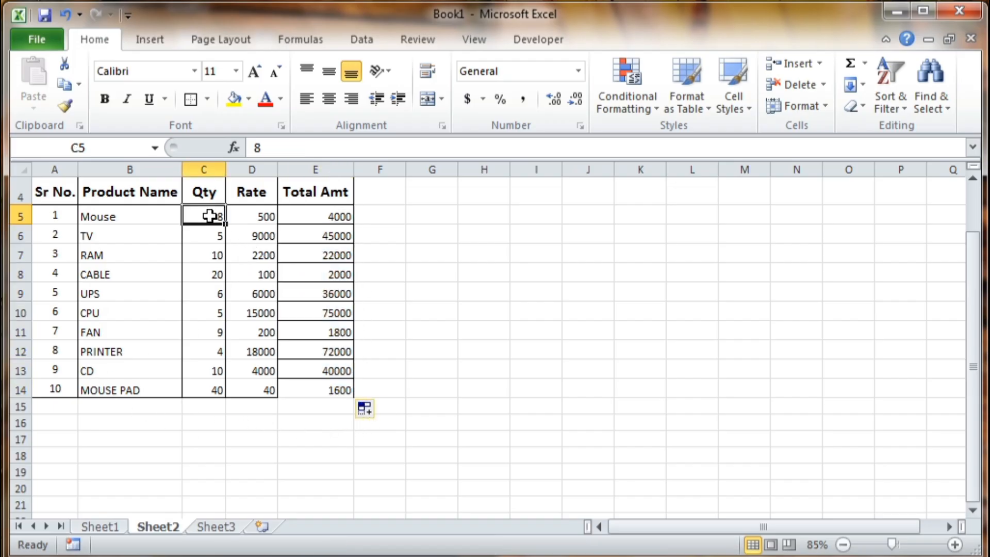
left_click(264, 216)
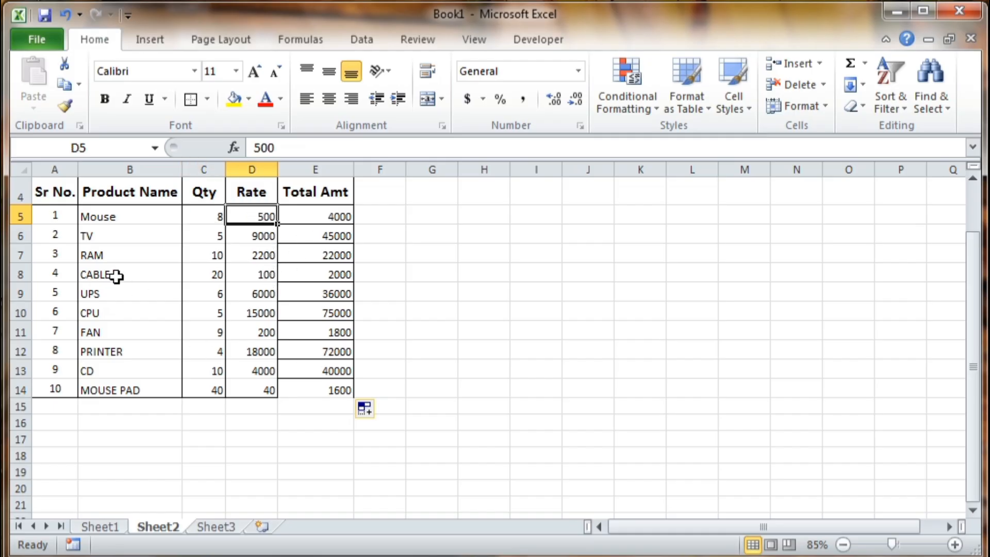
- Center the product table entries in B5:E14 horizontally and vertically
left_click_drag(103, 214, 308, 386)
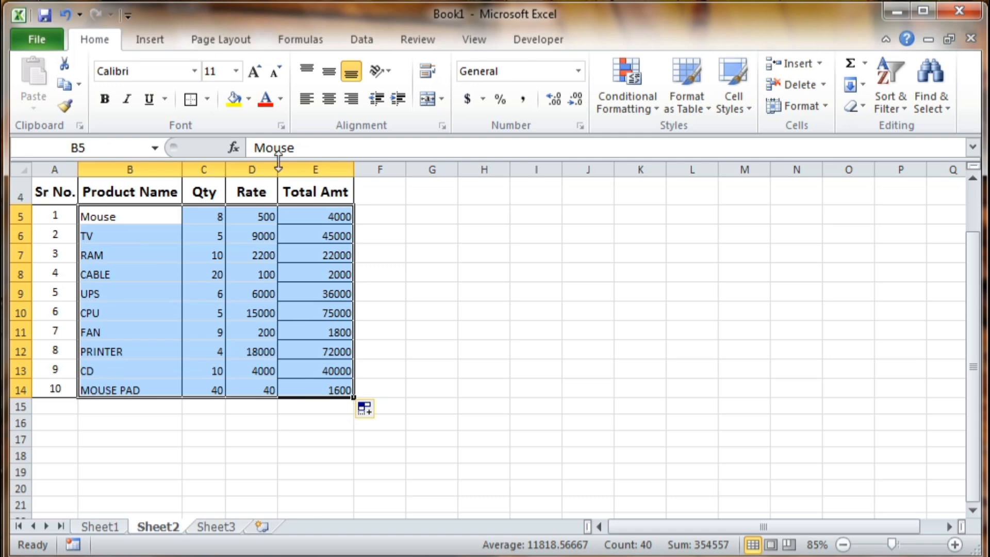
left_click(328, 98)
left_click(337, 72)
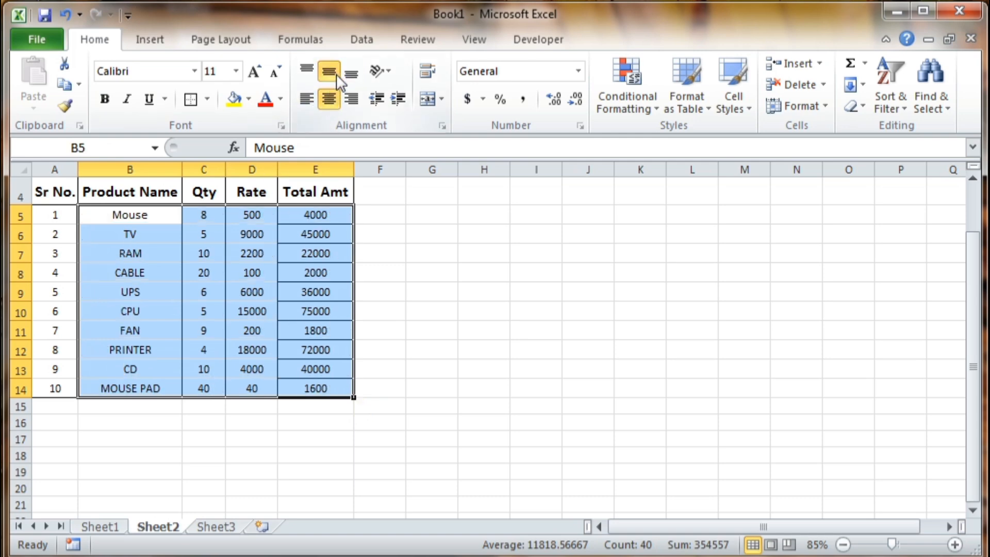
left_click(380, 254)
- Merge A15:C15 into one cell for the total row
left_click(55, 407)
left_click_drag(55, 406, 197, 405)
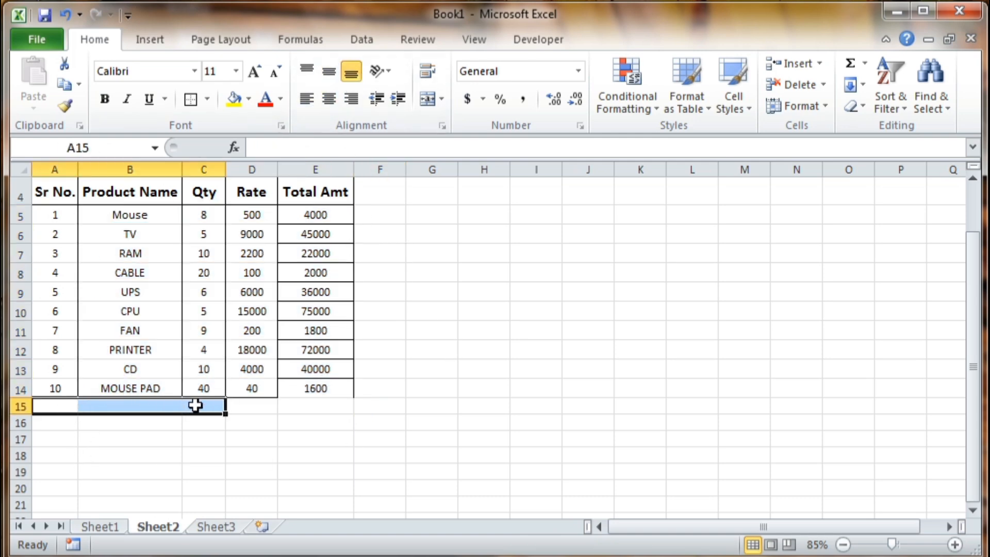
left_click(427, 98)
left_click(270, 455)
left_click(251, 392)
left_click(252, 405)
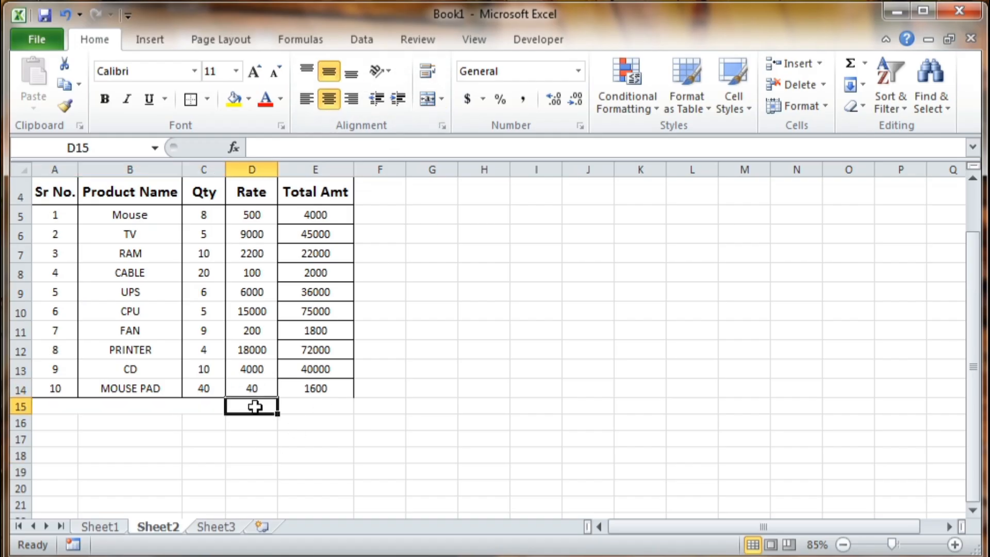
- Apply borders across A15:E15 and make row 15 taller, to height 24
left_click(276, 473)
left_click_drag(72, 408, 312, 404)
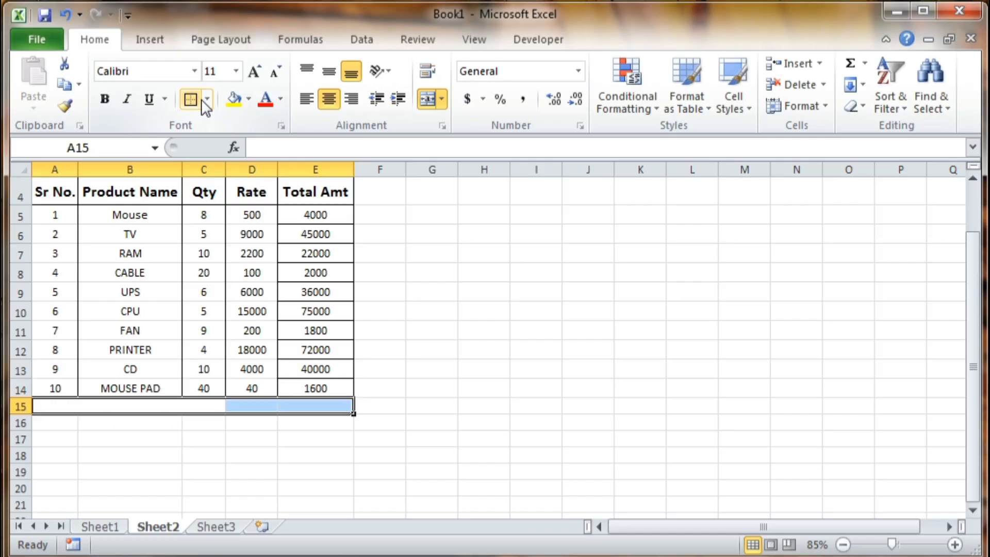
left_click(207, 99)
left_click(240, 269)
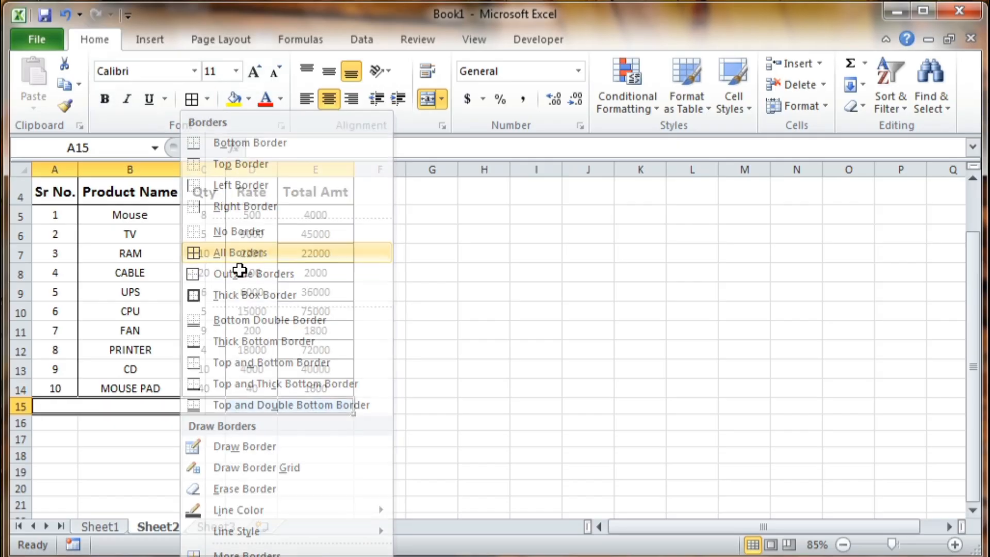
left_click(251, 471)
left_click_drag(24, 412, 22, 424)
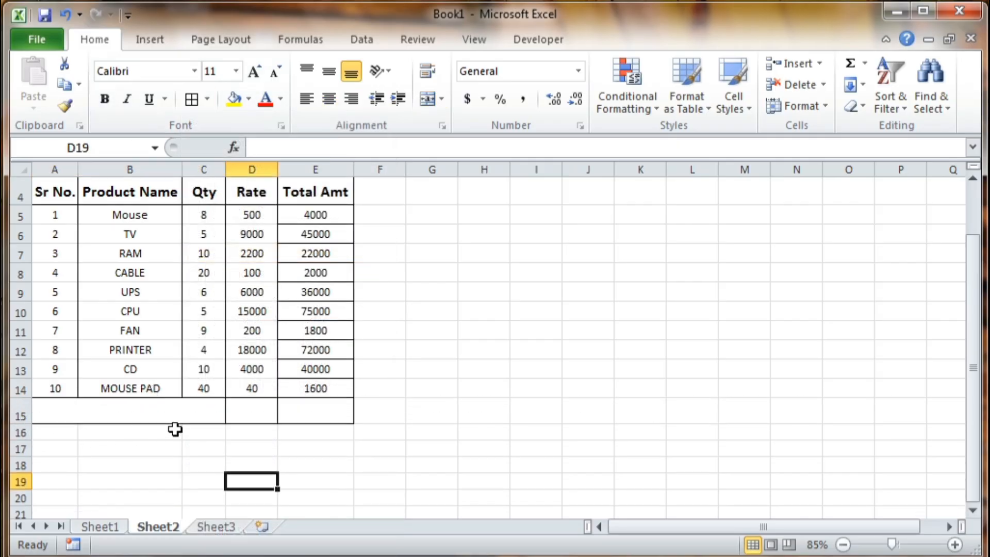
left_click(246, 407)
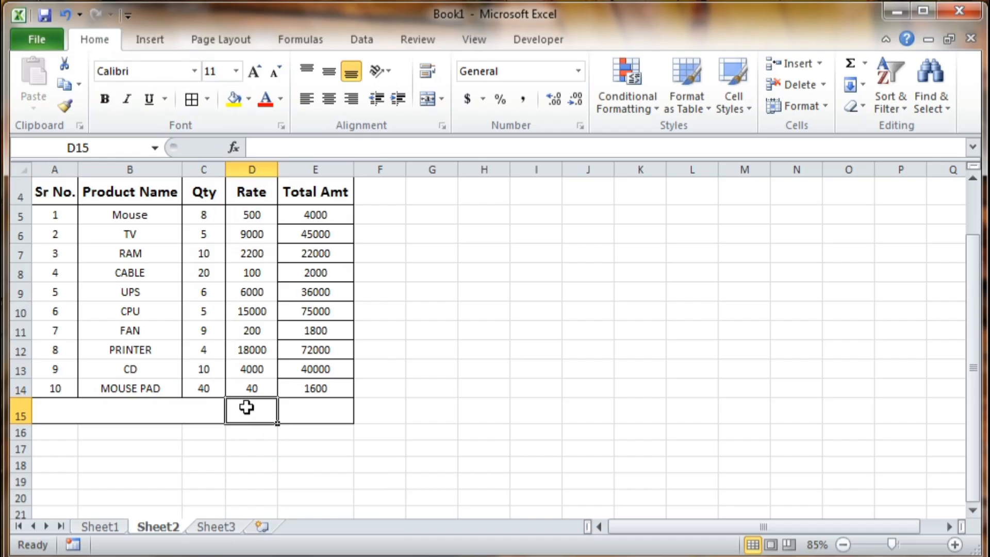
- Type TOTAL in D15 and AutoSum E5:E14 into E15, showing 299400
type("t")
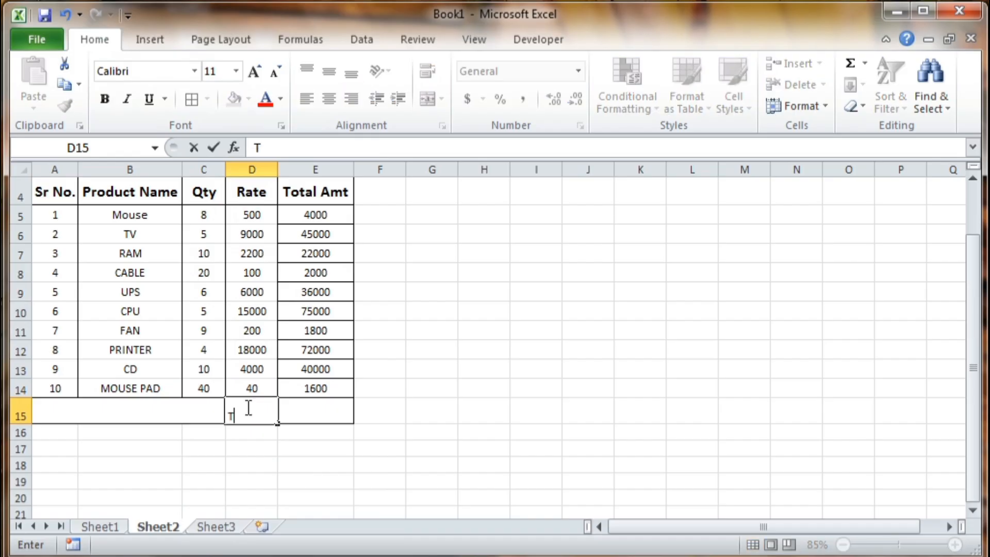
key("Tab")
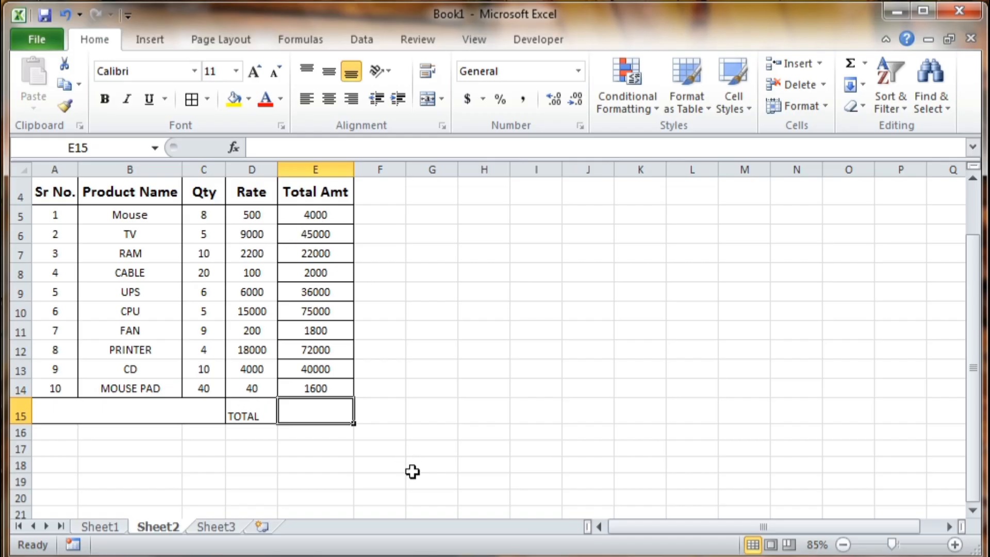
key("alt+equal")
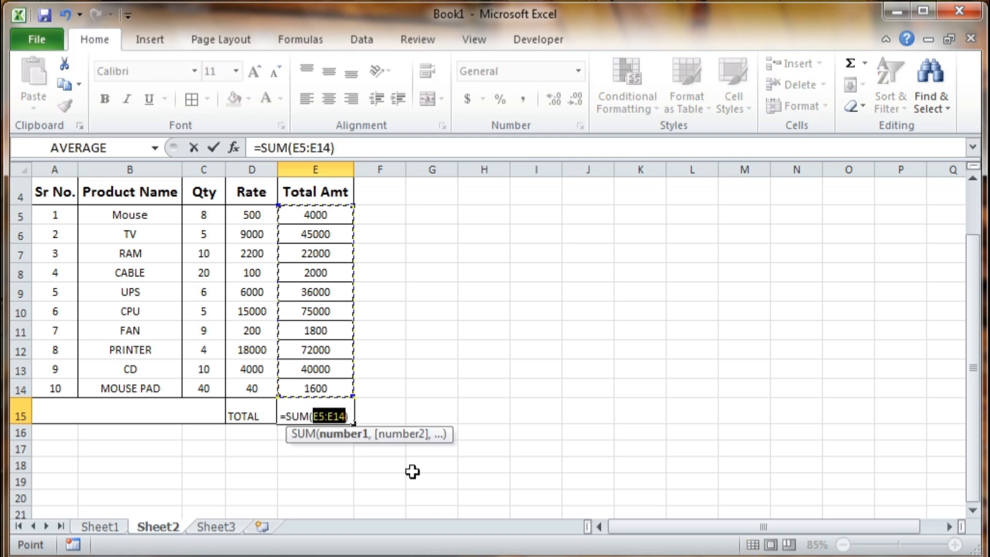
key("Return")
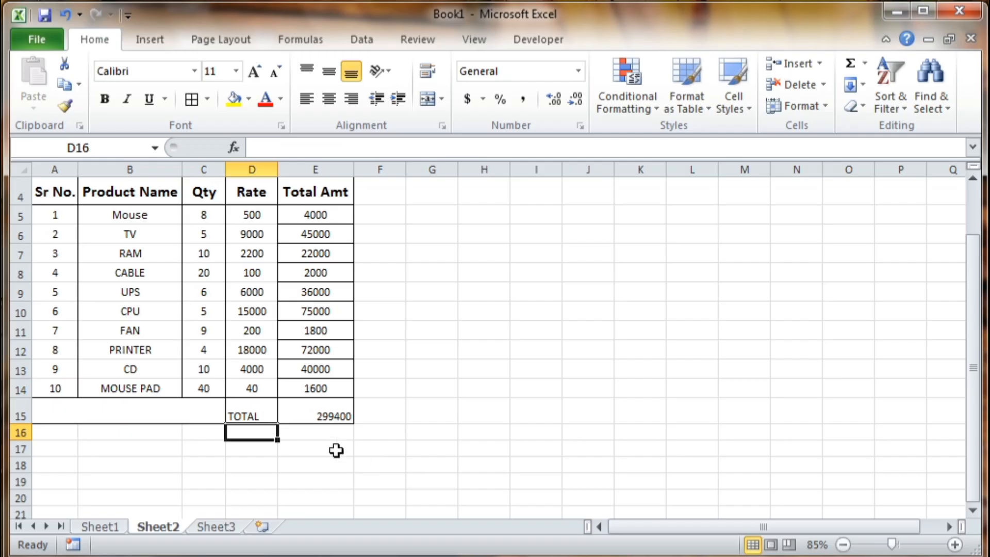
- Make row 15's TOTAL and 299400 bold, size 14, and vertically centred
left_click(12, 413)
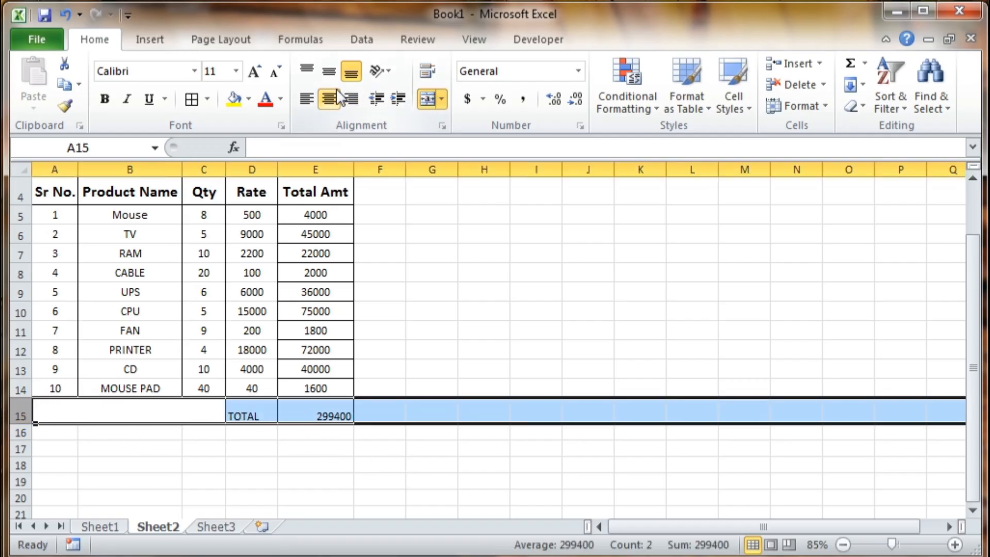
left_click(330, 70)
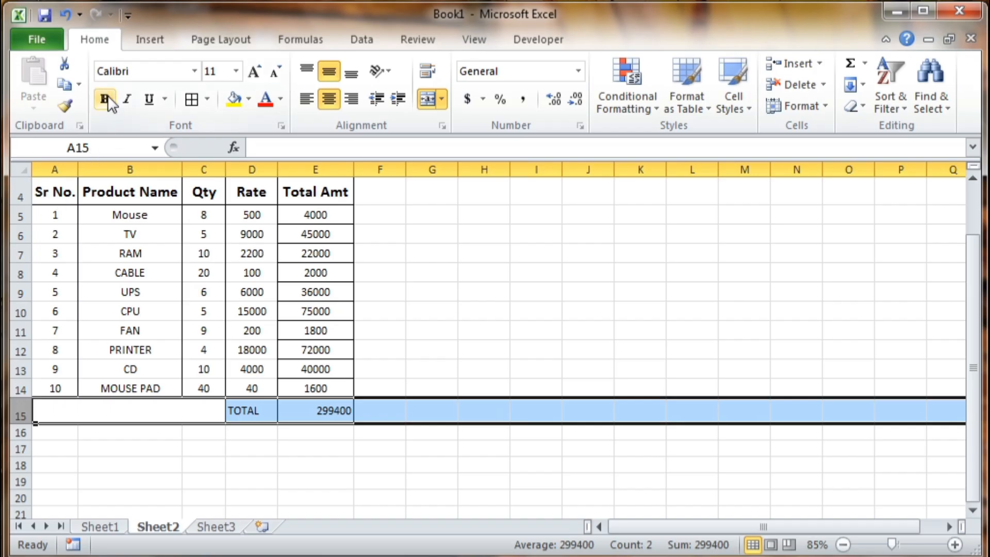
left_click(254, 72)
left_click(253, 72)
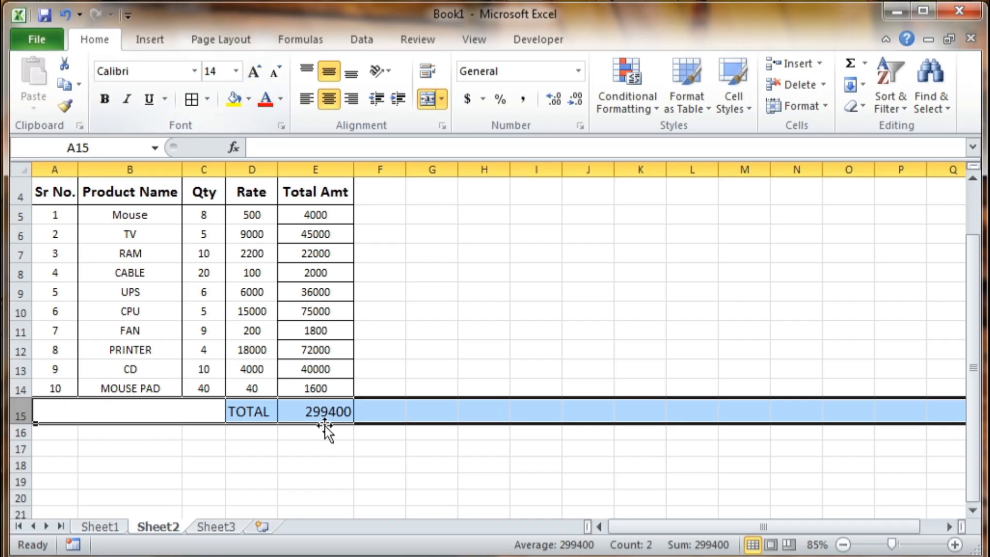
left_click(103, 103)
left_click(284, 459)
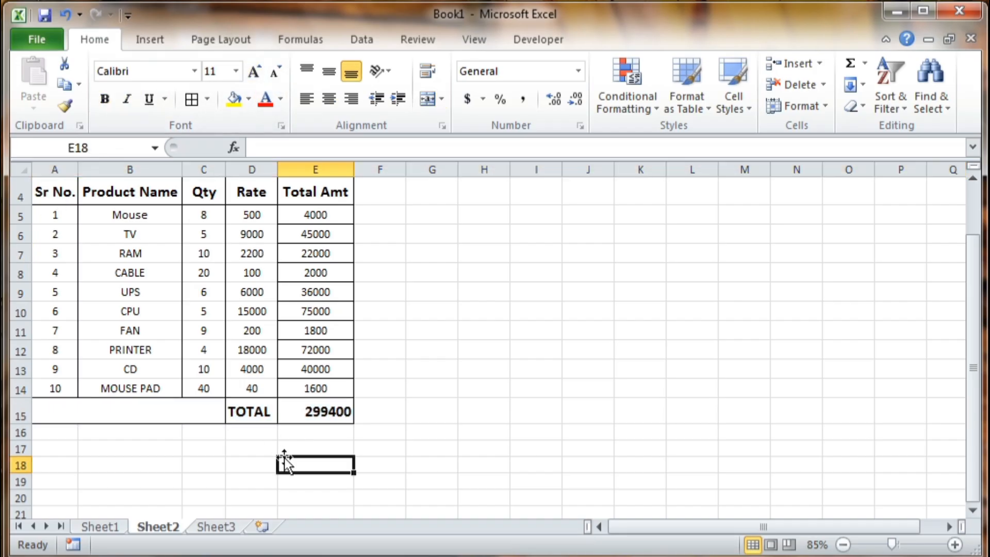
left_click_drag(39, 429, 304, 431)
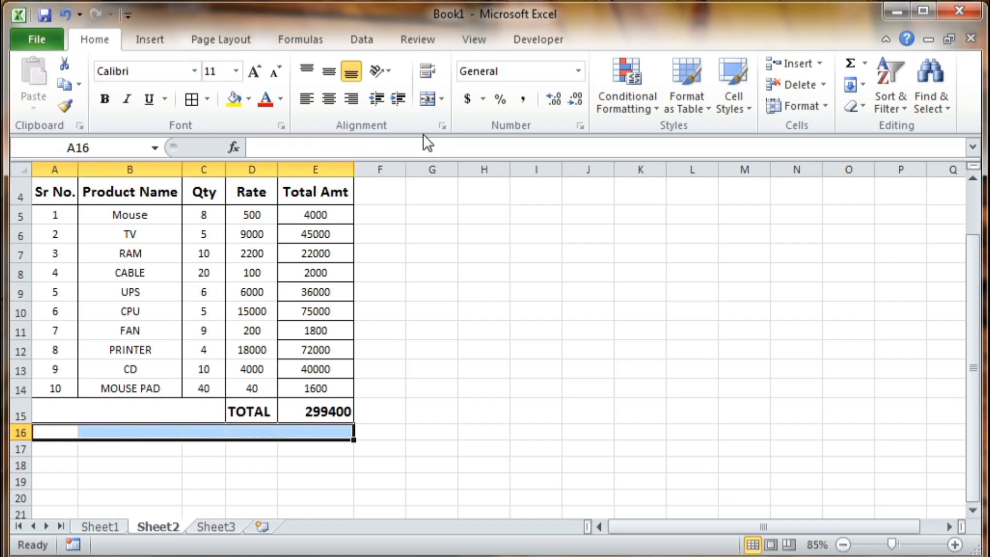
- Merge A16:E16 and A17:E17 and put borders around both footer rows
left_click(432, 99)
left_click_drag(59, 446, 335, 447)
left_click(429, 102)
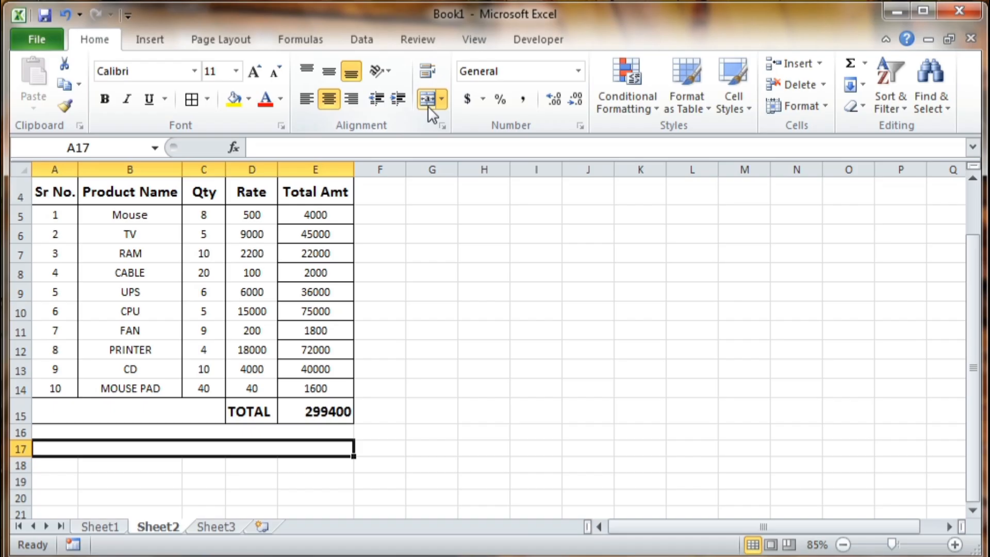
left_click(332, 70)
key("Up")
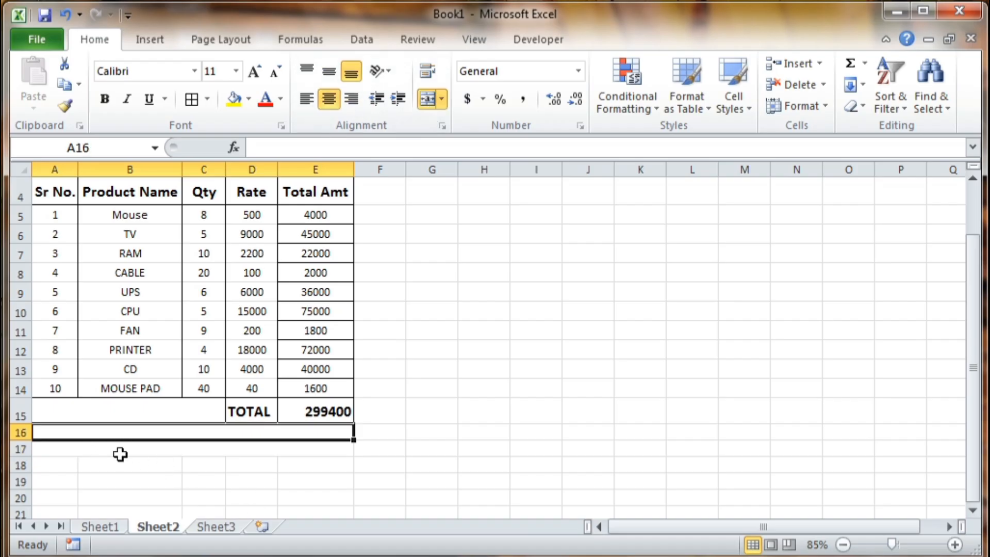
left_click(66, 462)
double_click(60, 436)
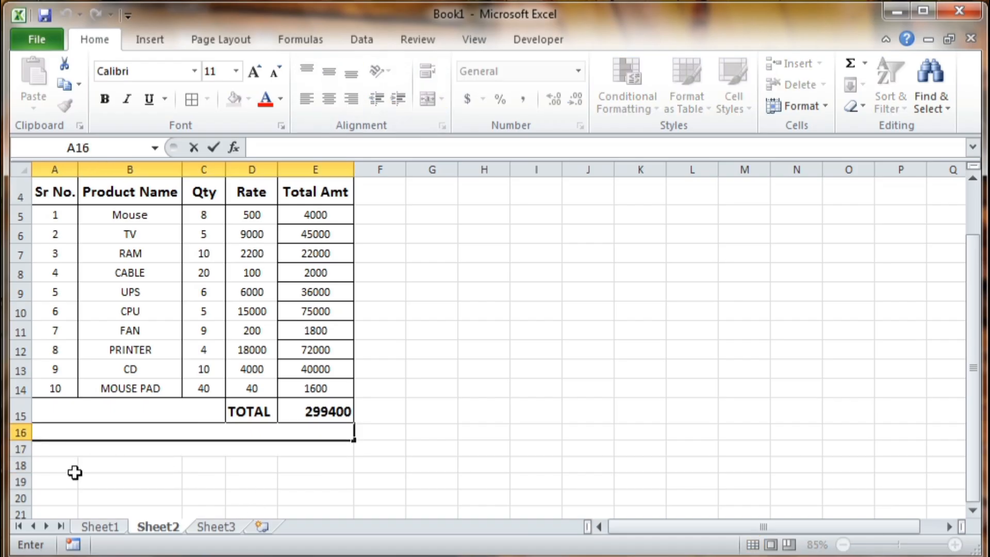
key("Escape")
left_click_drag(93, 435, 209, 447)
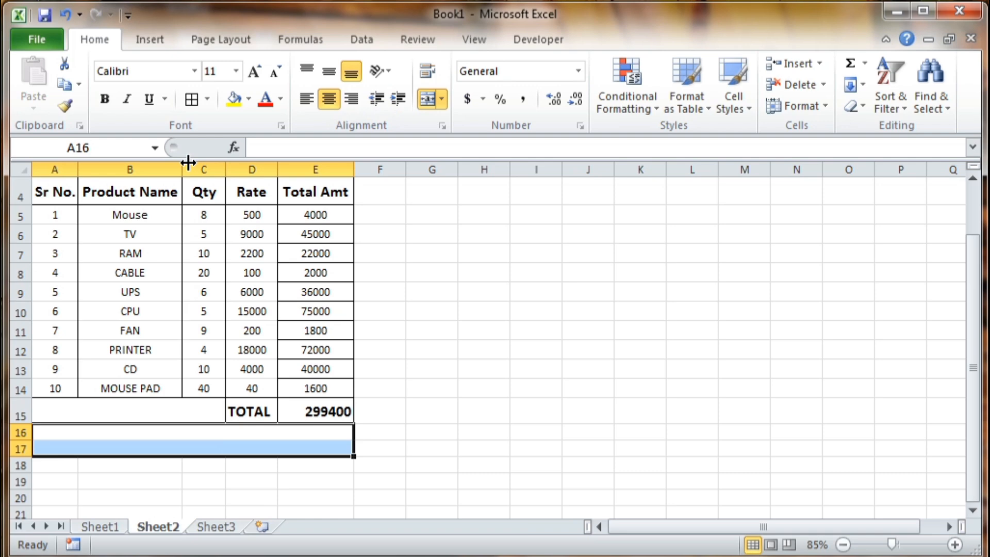
left_click(199, 99)
left_click(177, 479)
- Type THANKS FOR PURCHASE in row 16 and SIGNATURE with an underline in row 17
left_click(61, 437)
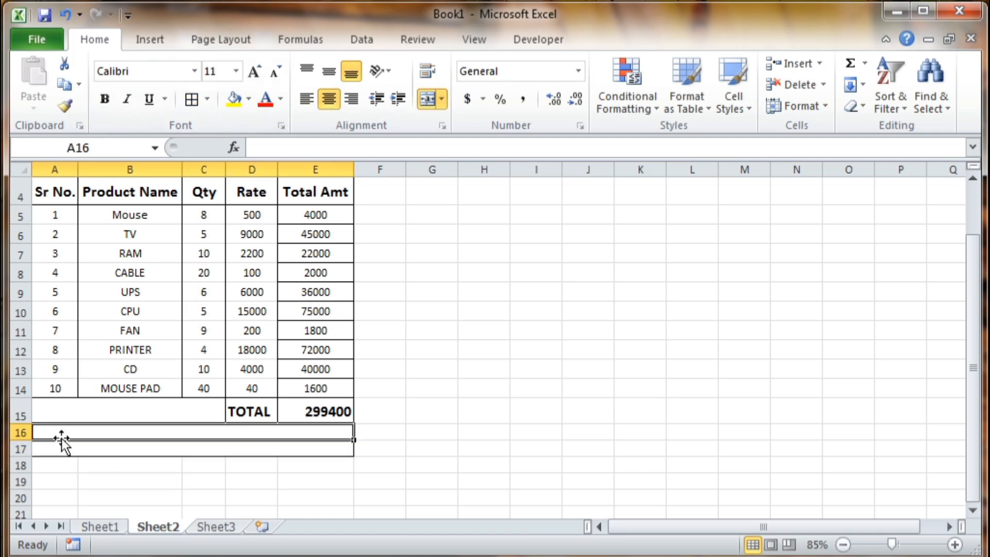
type("THA")
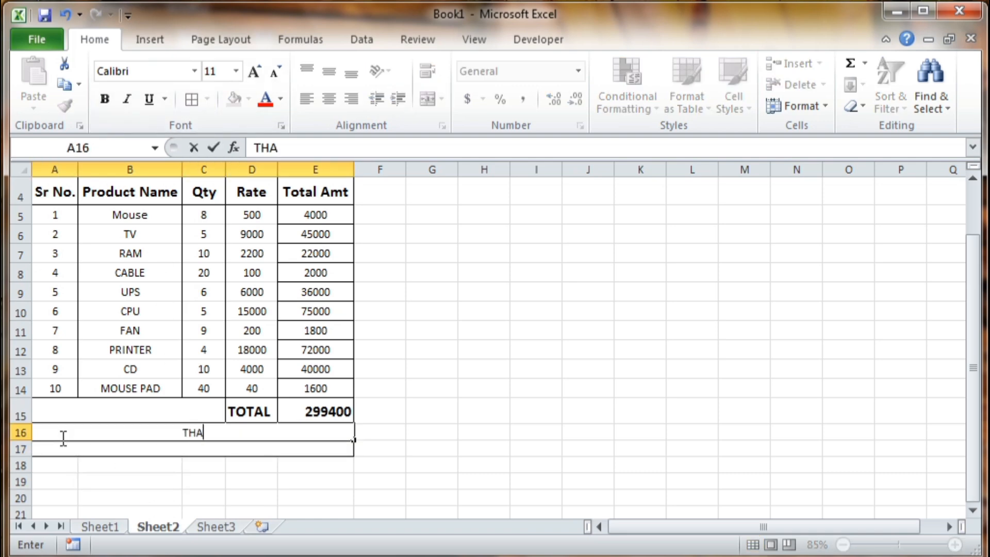
type("NKS F")
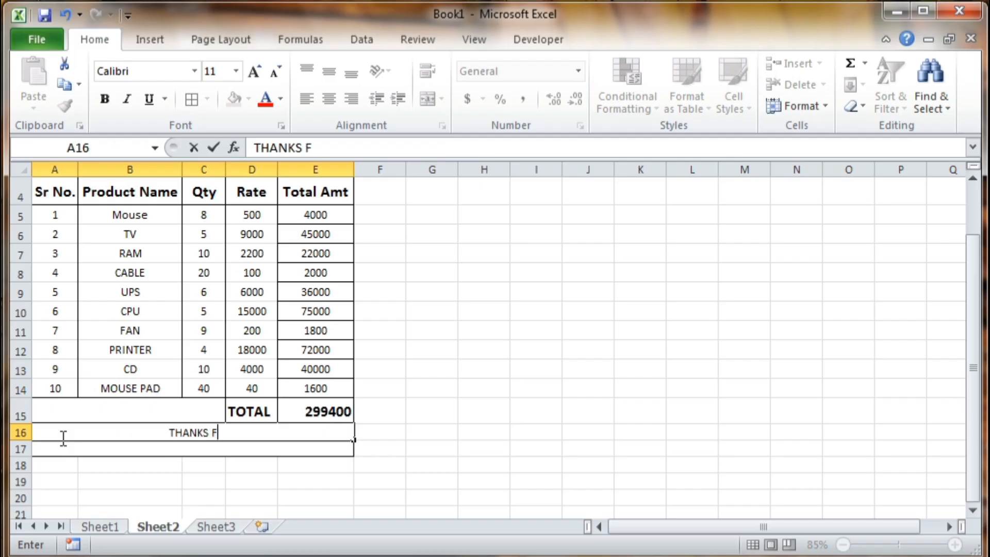
type("OR PU")
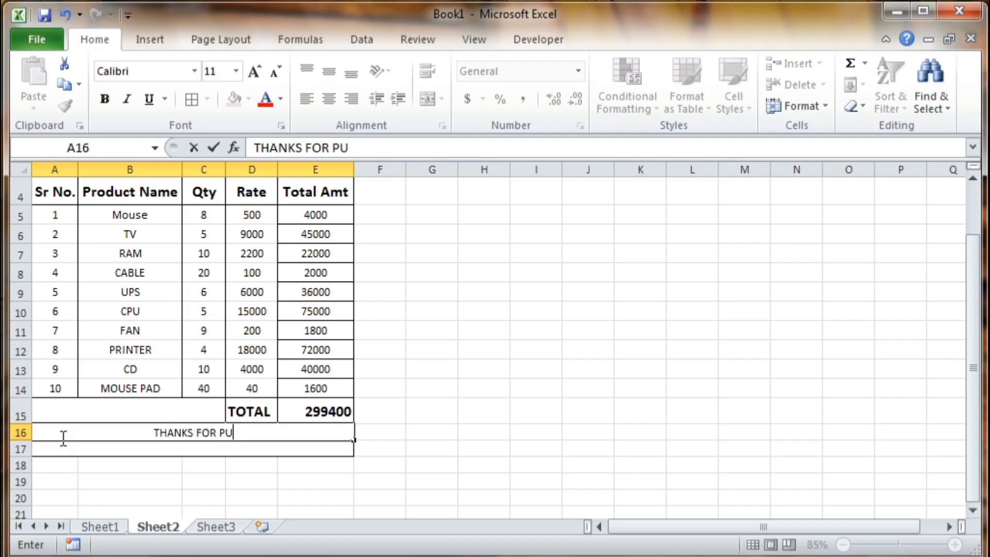
key("BackSpace")
type("RC")
key("BackSpace")
key("BackSpace")
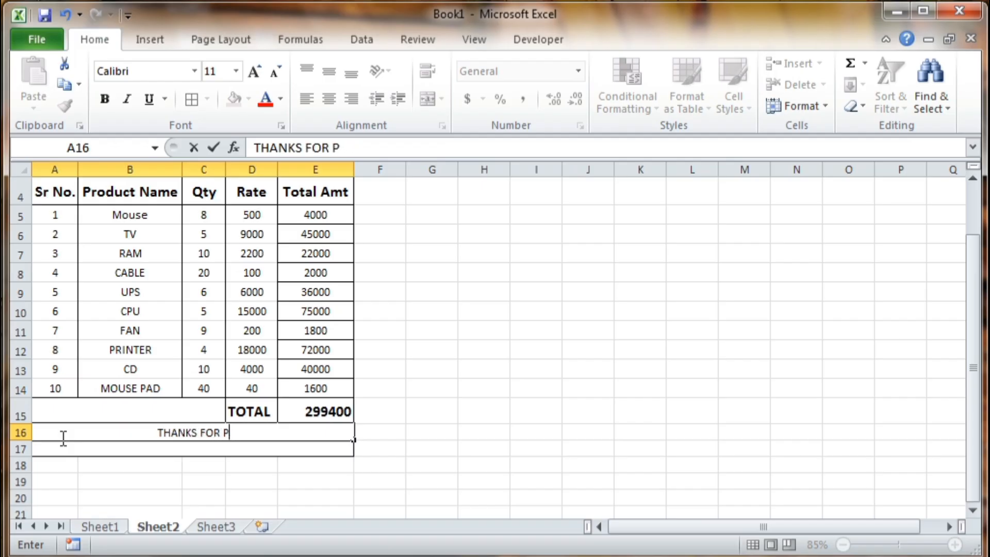
type("UR")
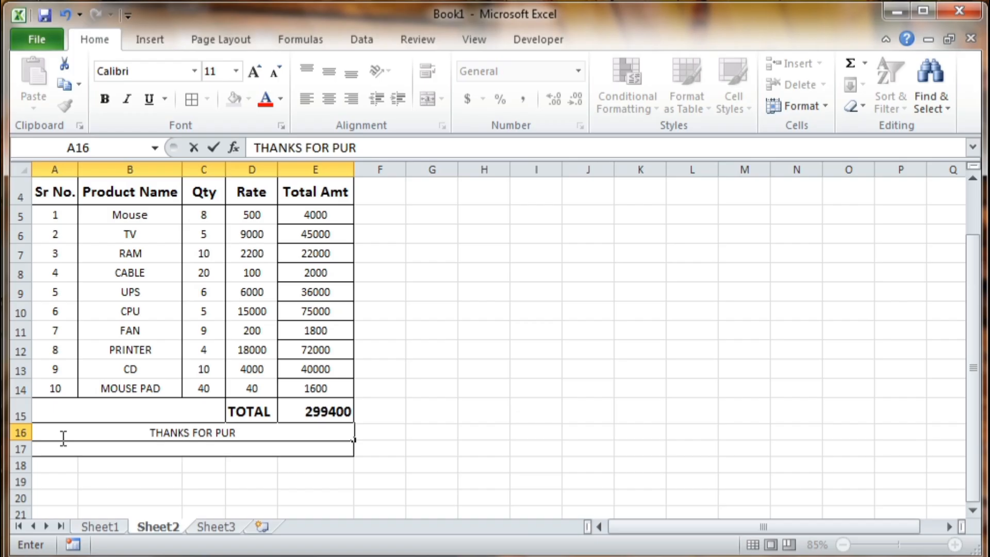
type("CHASE")
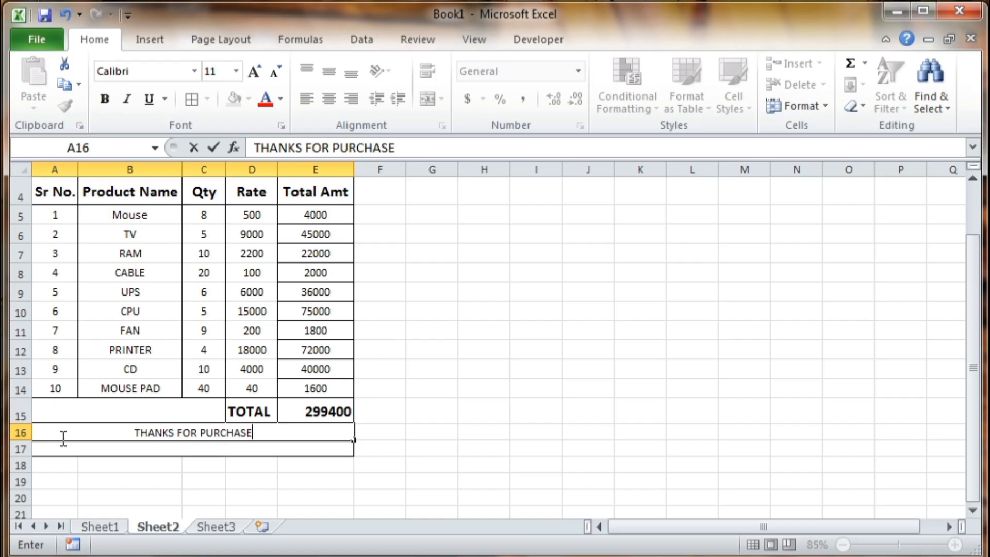
left_click(107, 448)
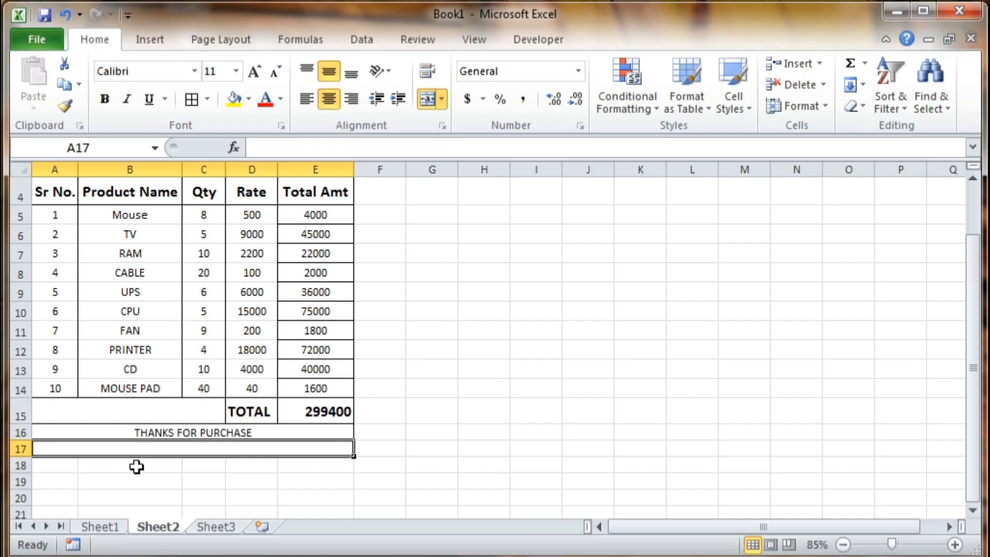
type("SIGNA")
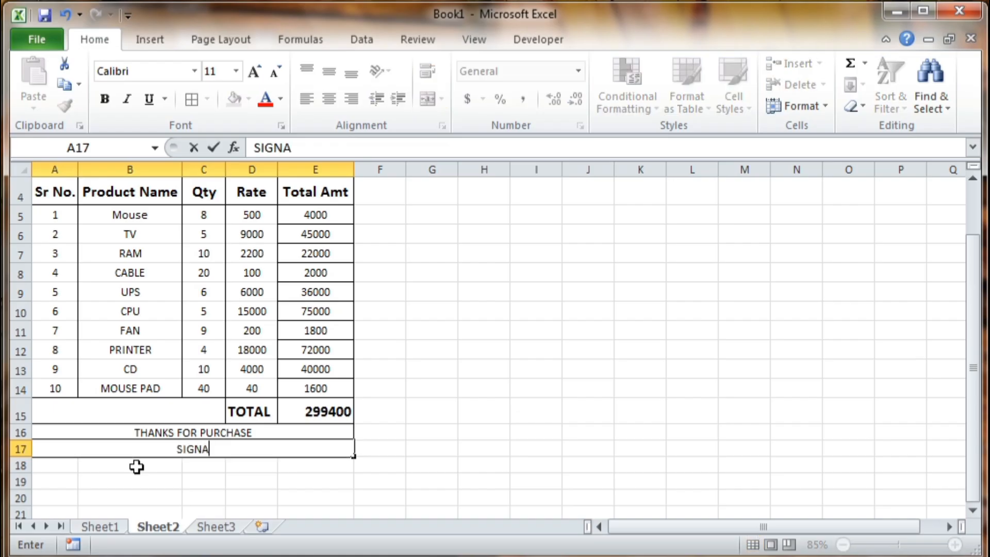
type("TURE")
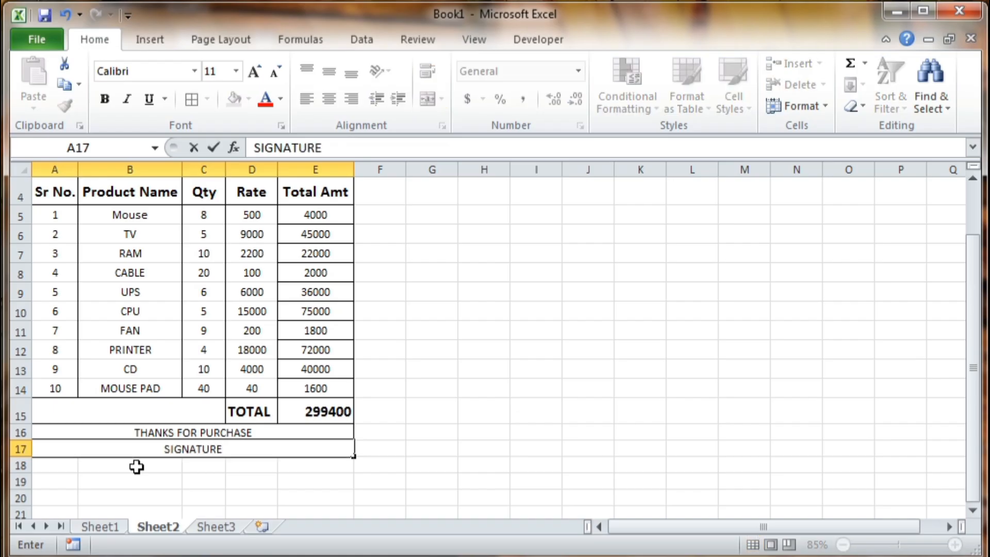
type("__________________________")
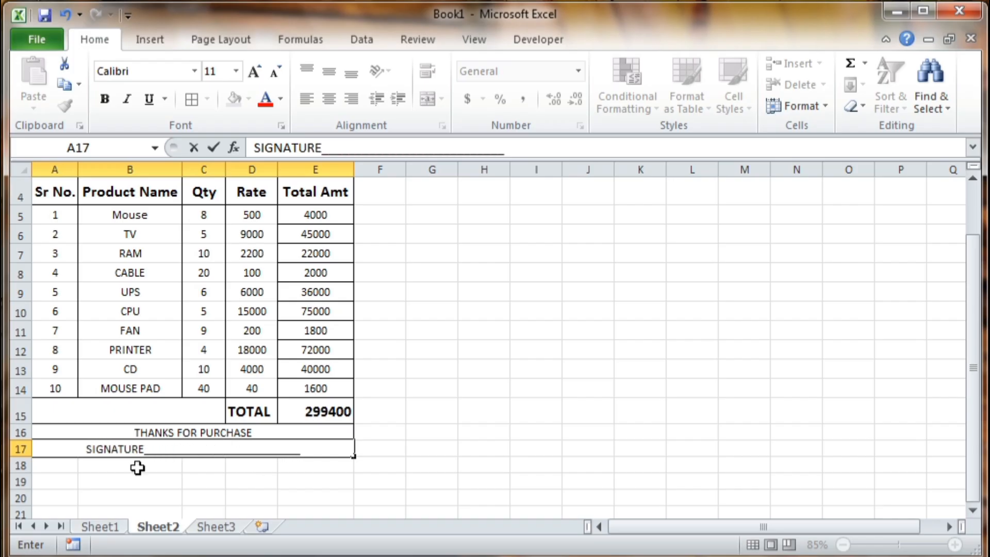
left_click(137, 468)
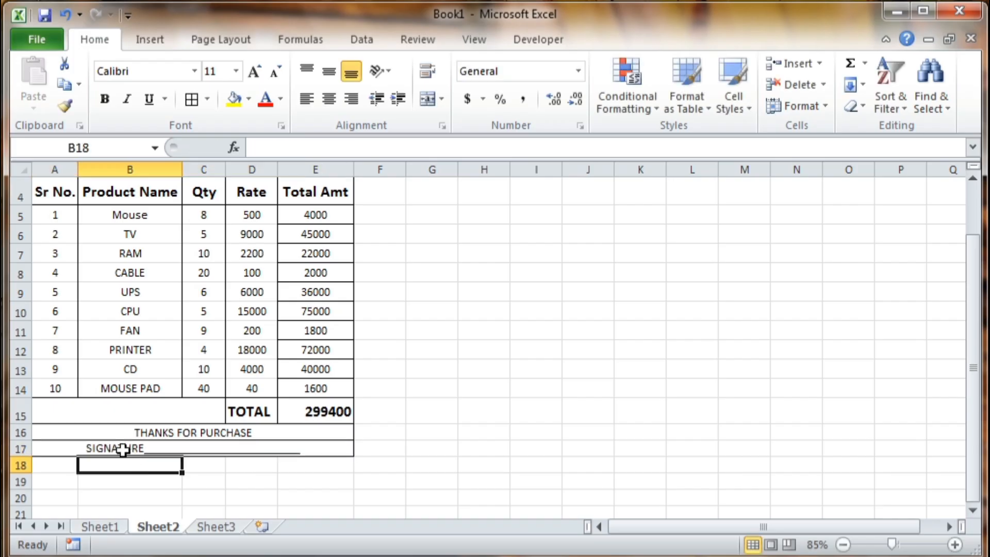
- Left-align the THANKS FOR PURCHASE and SIGNATURE lines and make rows 16 and 17 taller
left_click_drag(121, 432, 104, 446)
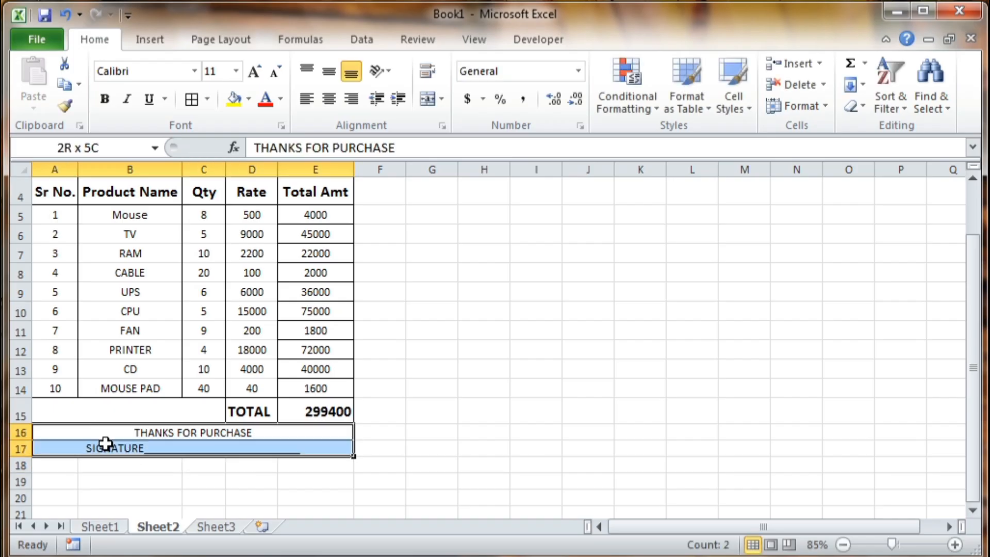
left_click(307, 97)
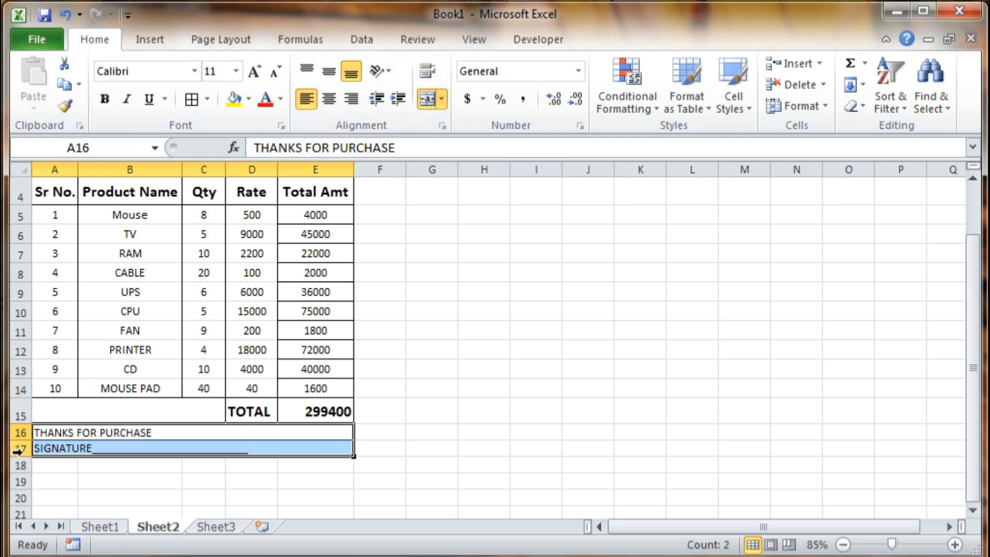
mouse_move(18, 456)
left_mouse_down()
mouse_move(20, 469)
mouse_move(18, 451)
left_mouse_up()
left_click(96, 446)
scroll(209, 452, "up", 1)
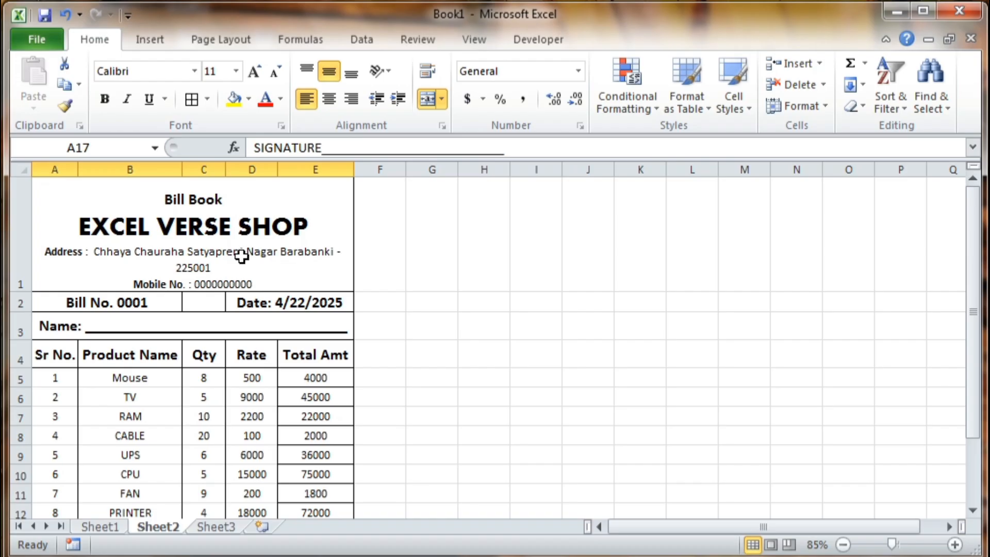
- Check in print preview that the bill fits one portrait Letter page, then go back to the sheet
key("ctrl+p")
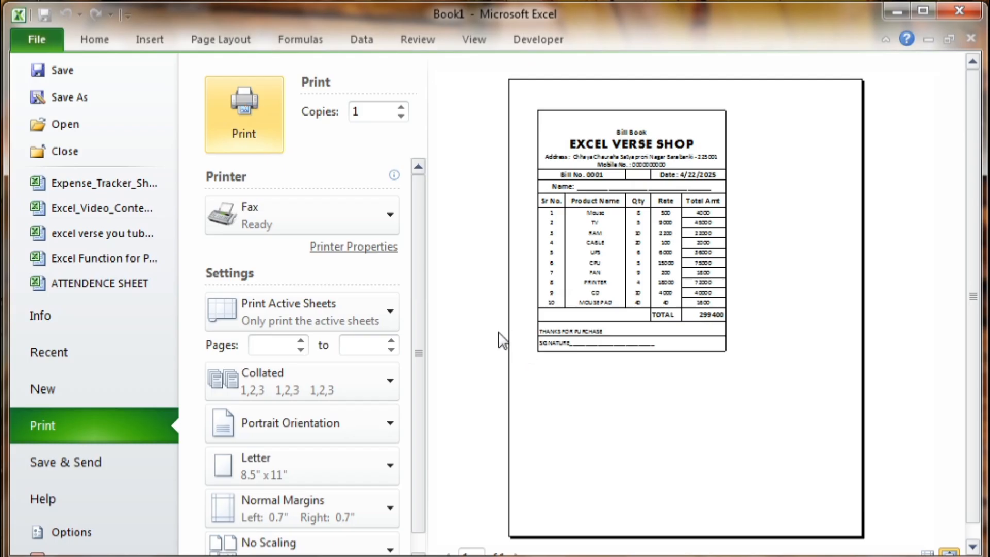
scroll(416, 336, "down", 1)
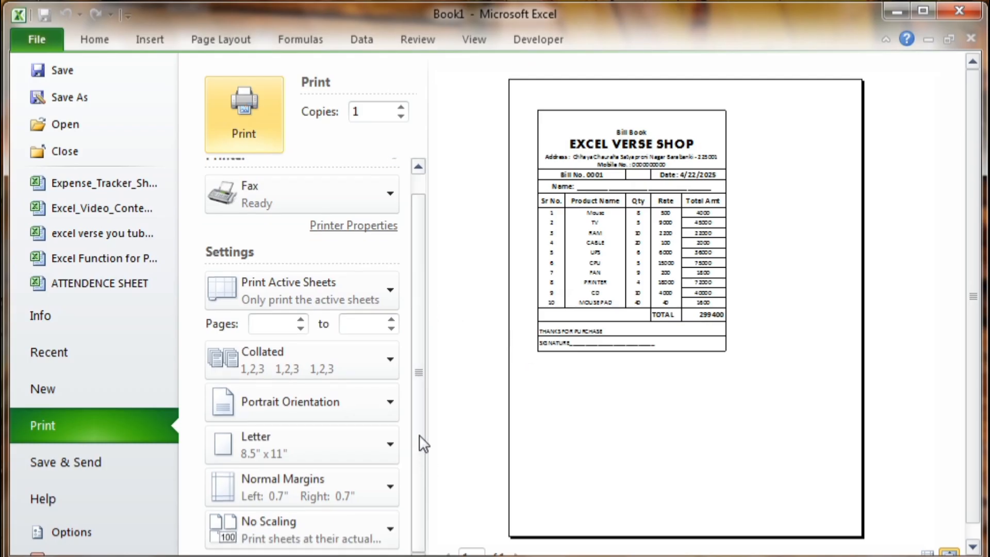
scroll(417, 438, "up", 1)
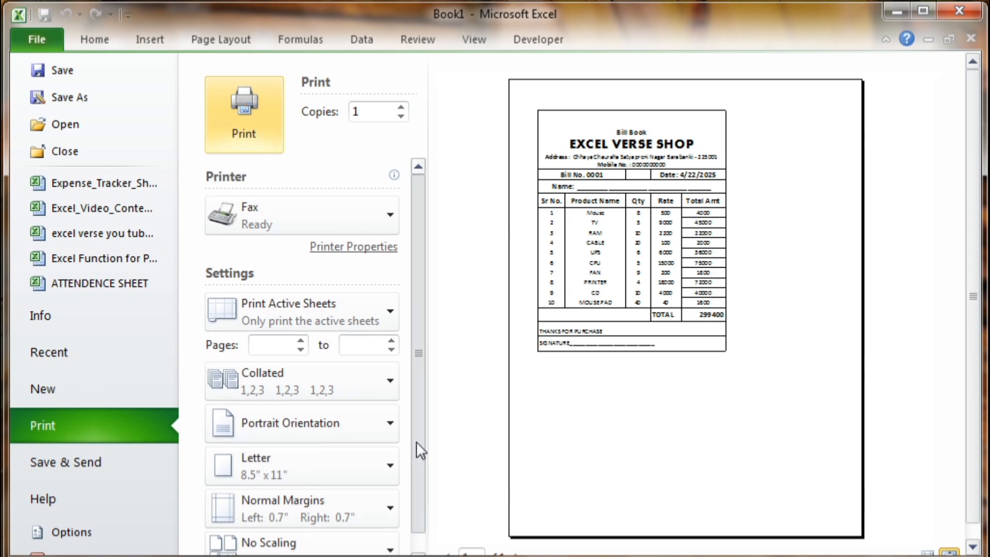
scroll(413, 412, "down", 1)
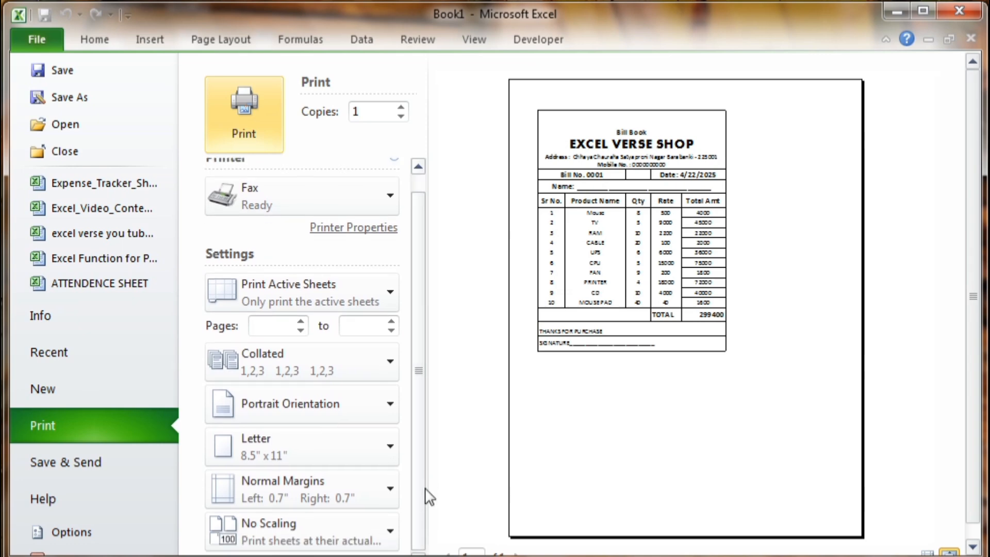
key("Escape")
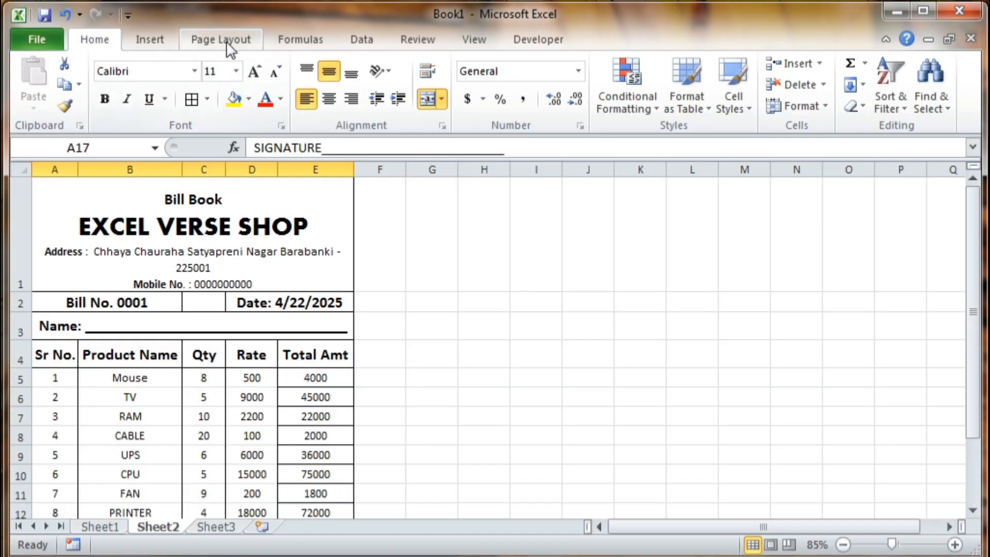
- Tick Center on page Horizontally in Page Setup's Margins settings and apply it
left_click(227, 43)
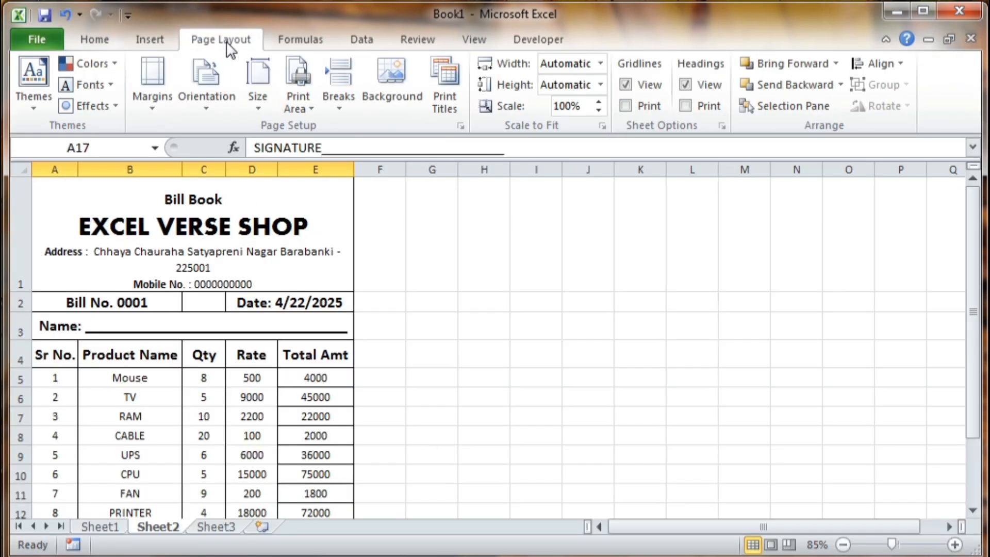
left_click(453, 112)
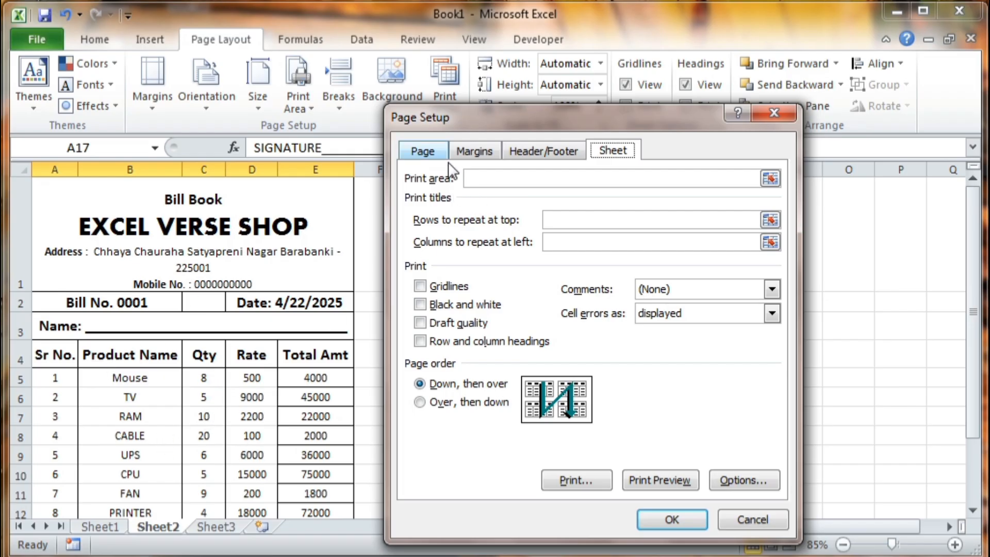
left_click(474, 151)
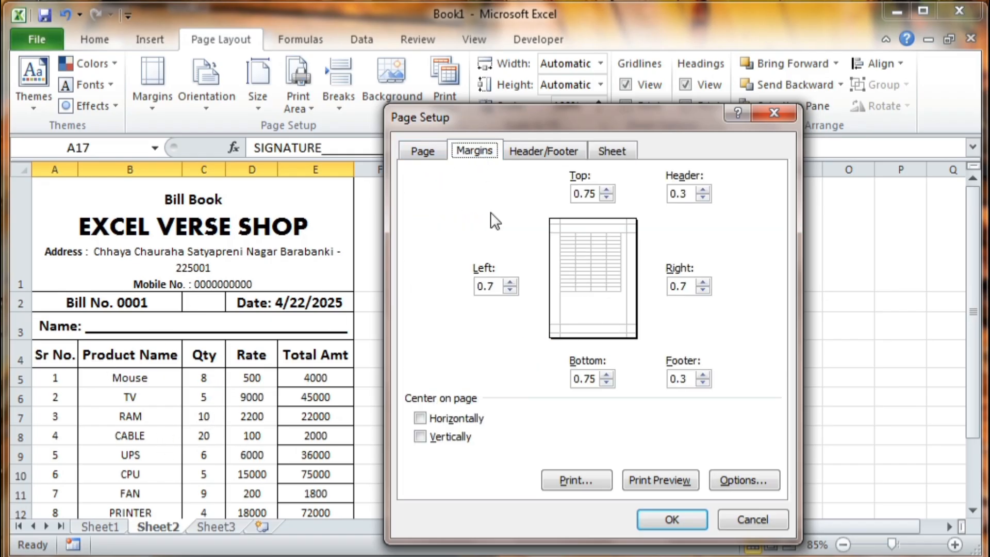
left_click(420, 418)
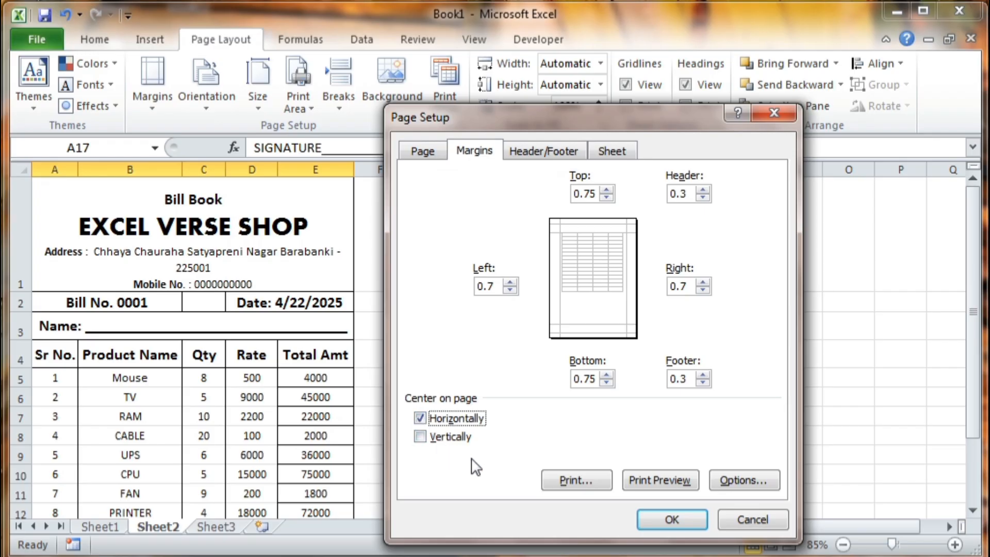
left_click(670, 520)
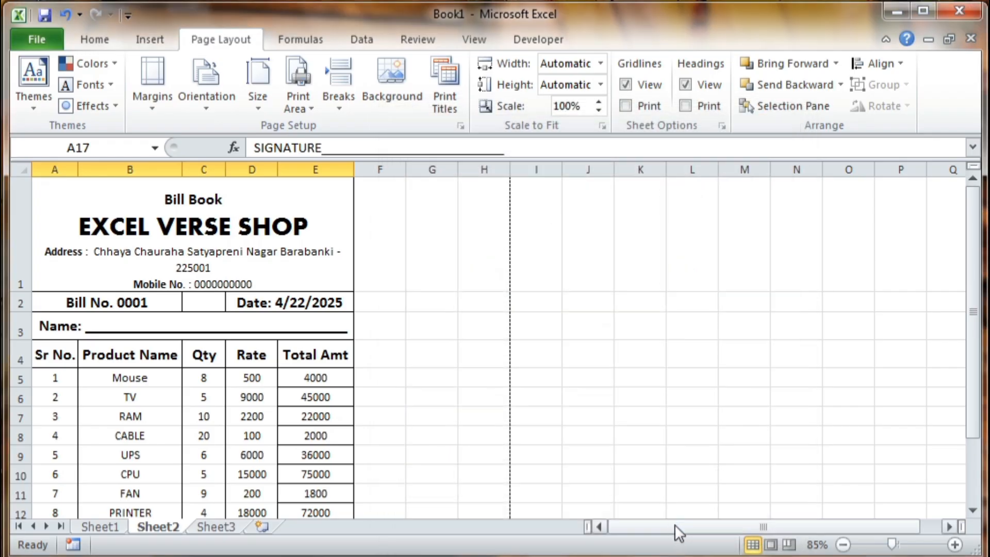
- Widen columns E, D, C and A so the address fits on one line
key("ctrl+p")
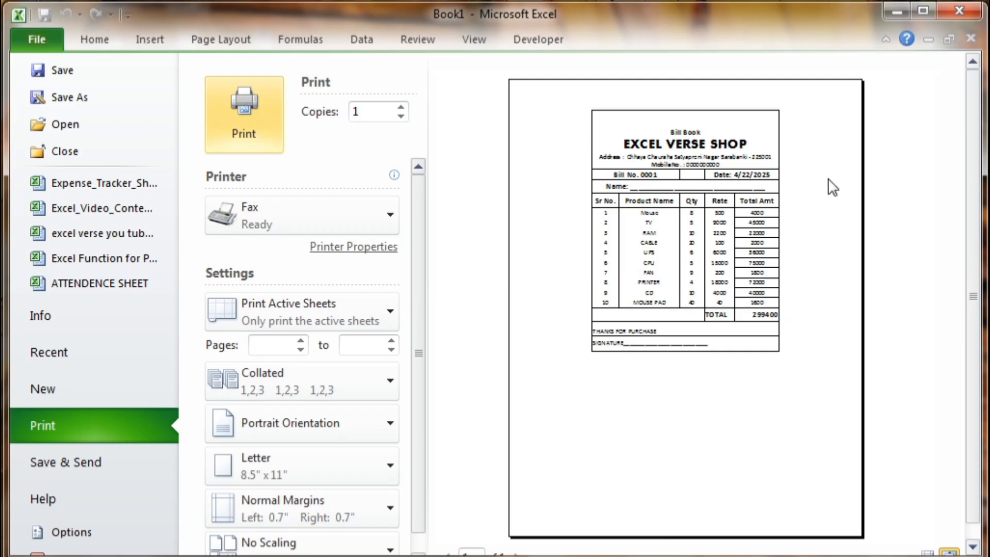
key("Escape")
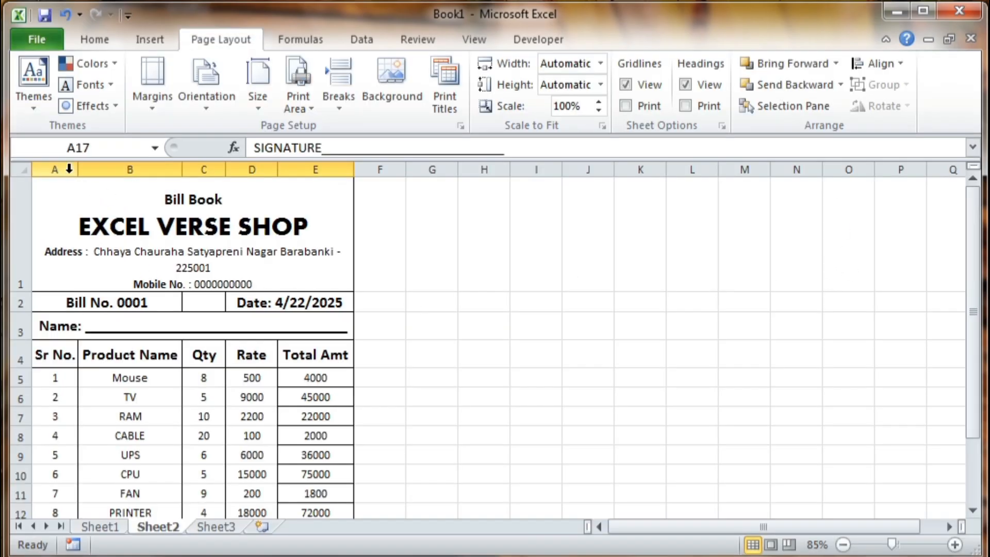
left_click_drag(358, 166, 372, 165)
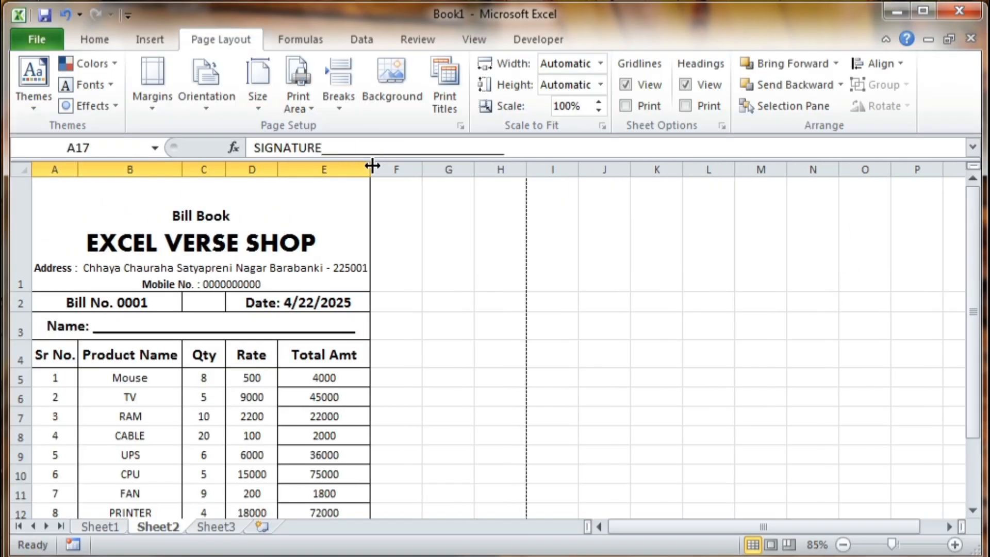
left_click(392, 169)
left_click_drag(277, 169, 306, 169)
left_click_drag(225, 169, 250, 169)
left_click(73, 169)
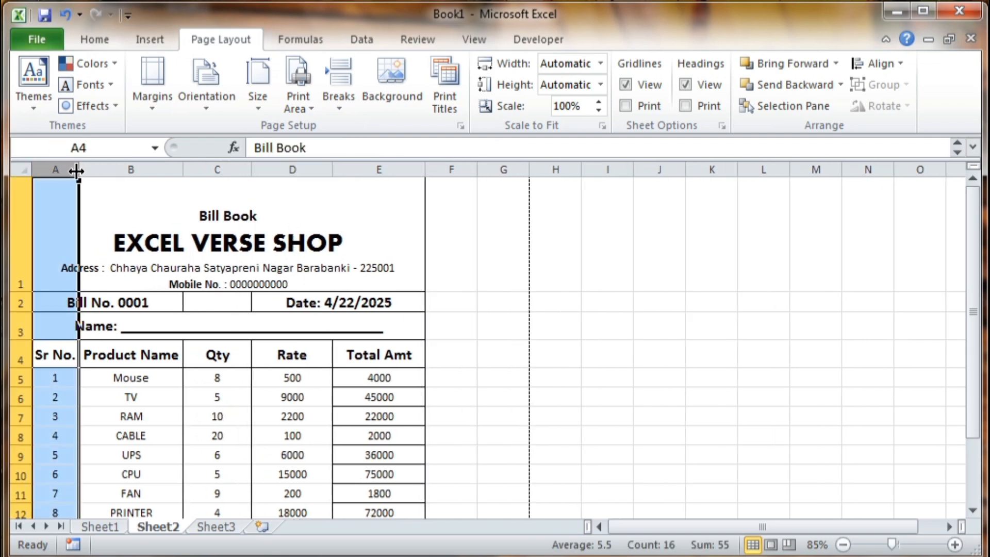
left_click_drag(78, 171, 86, 171)
- Make header row 1 taller and vertically centre the merged Bill Book header text
left_click(351, 217)
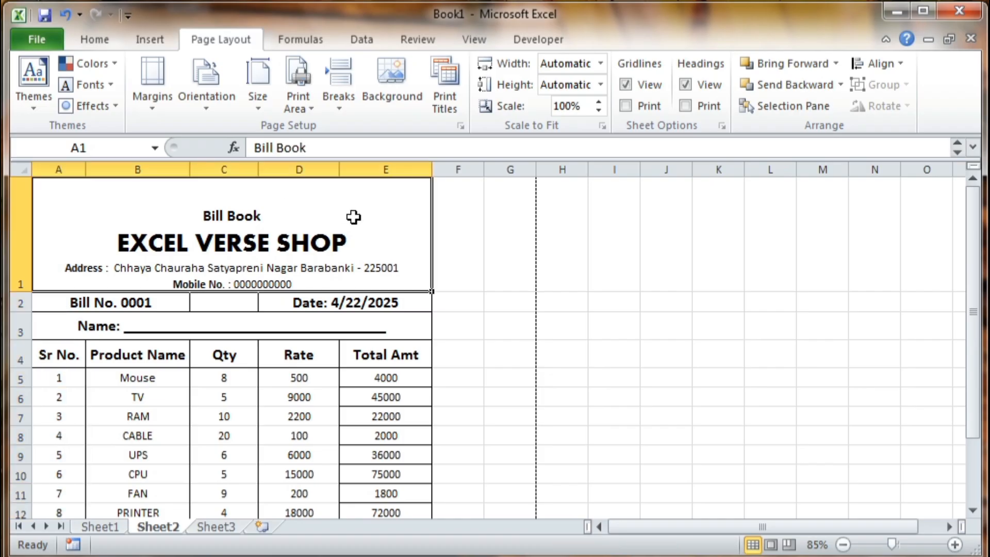
left_click(21, 302)
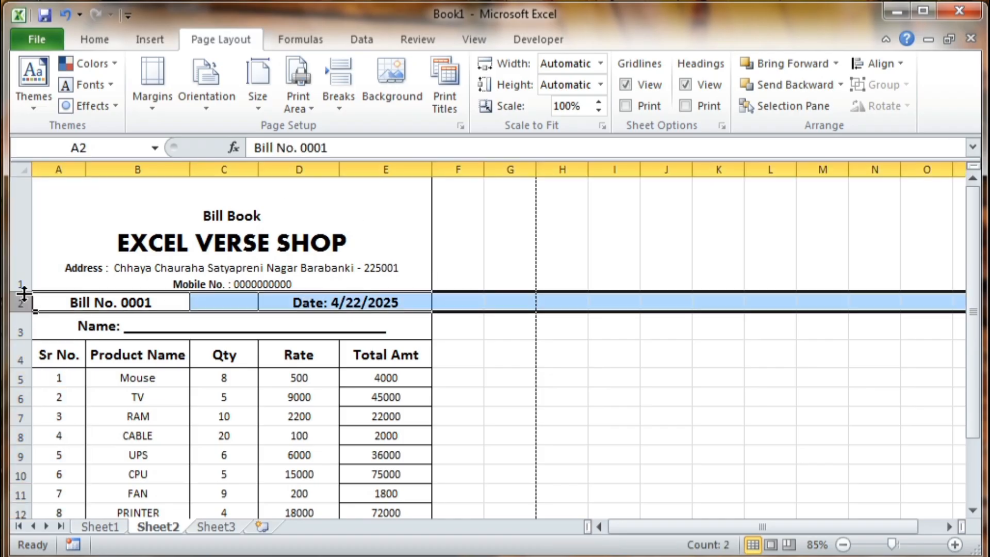
left_click_drag(27, 292, 27, 301)
left_click(454, 332)
left_click(261, 260)
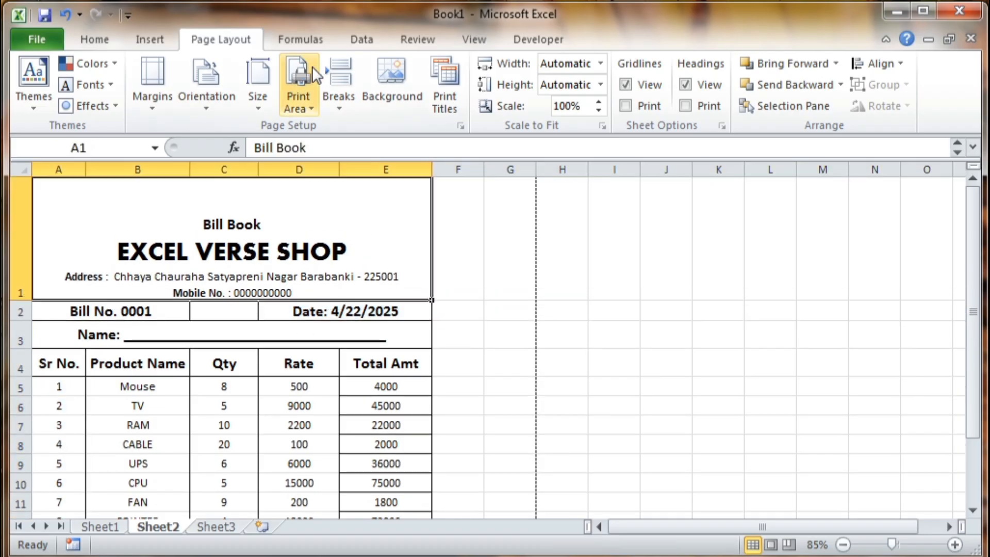
left_click(92, 35)
left_click(329, 72)
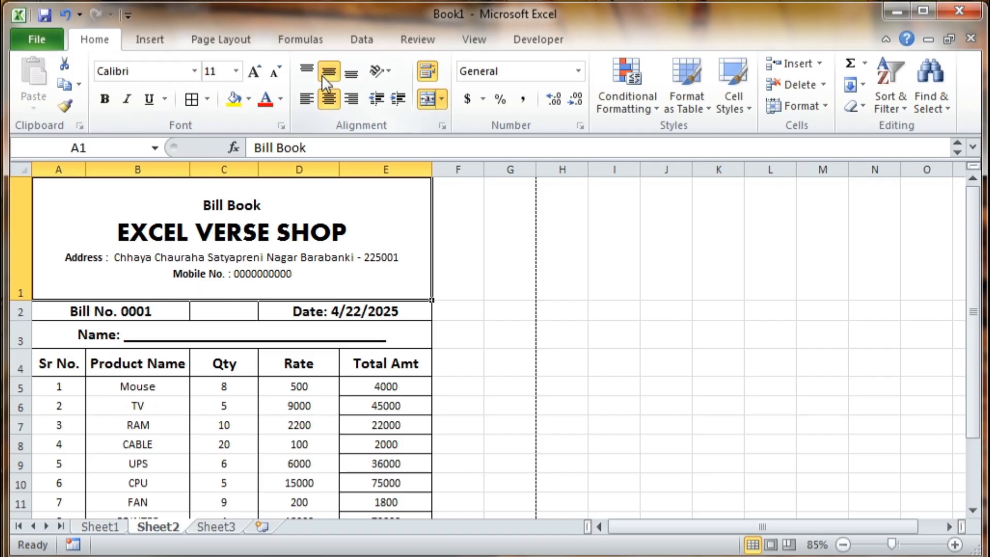
left_click(524, 387)
left_click(434, 333)
left_click(502, 341)
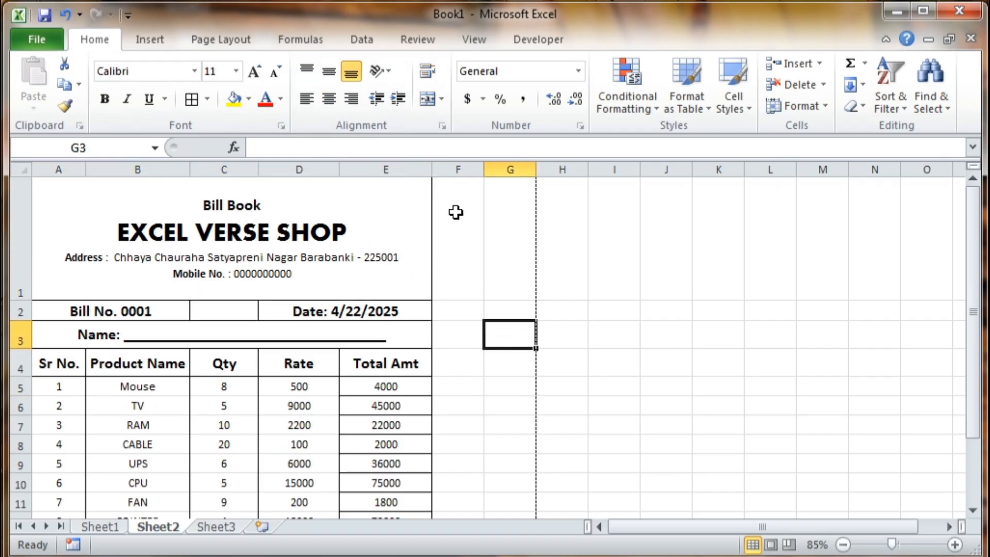
left_click(379, 238)
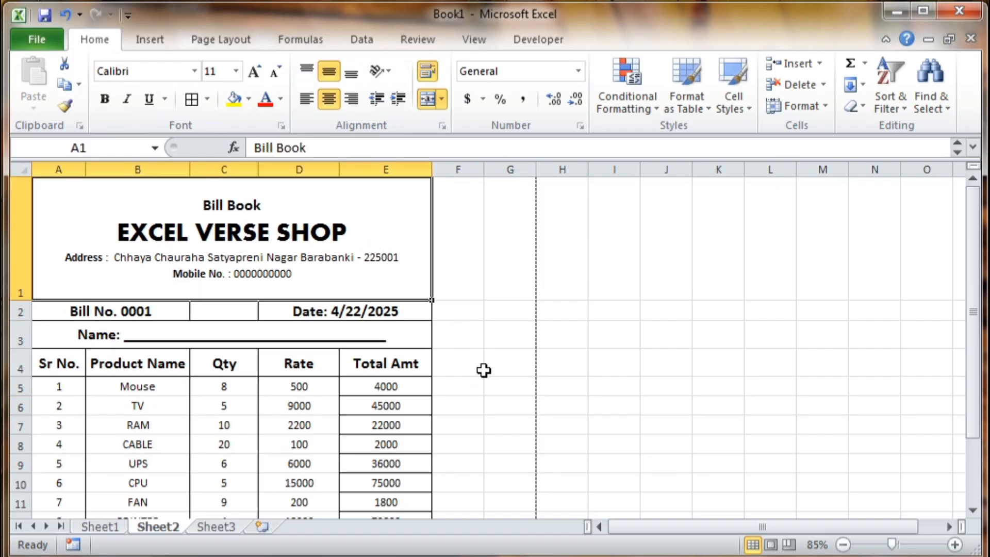
- Check the bill's layout in Print Preview, then return to the sheet
key("ctrl+p")
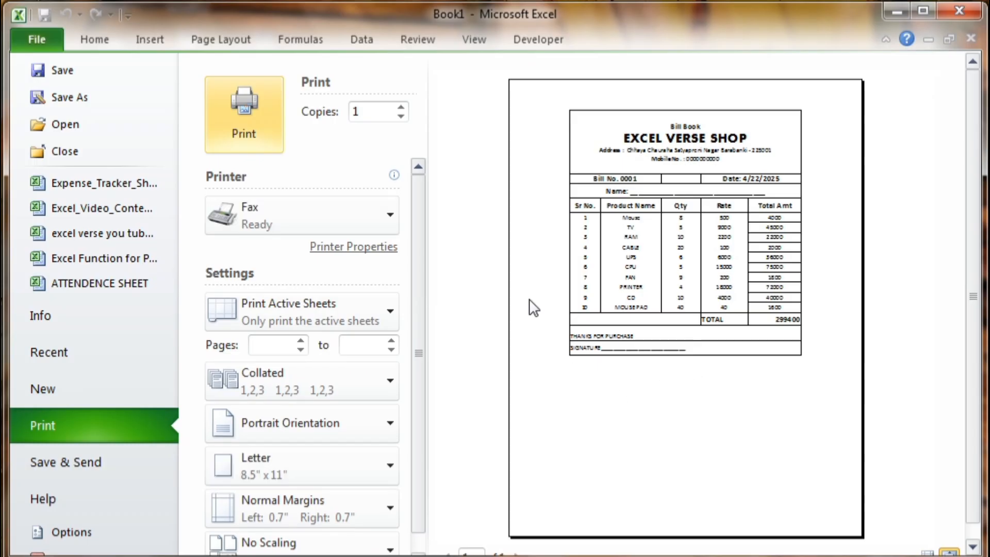
key("Escape")
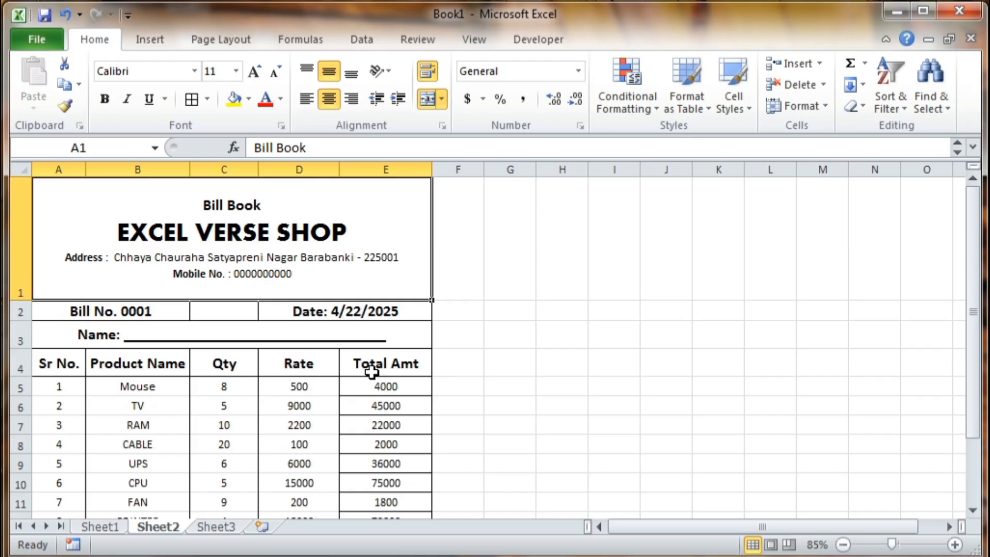
scroll(273, 400, "down", 3)
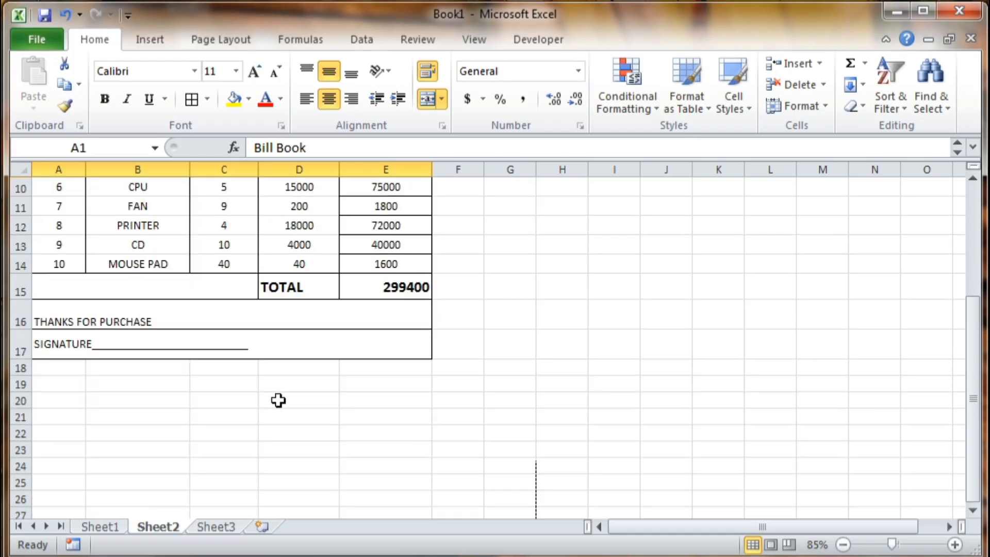
scroll(278, 402, "up", 2)
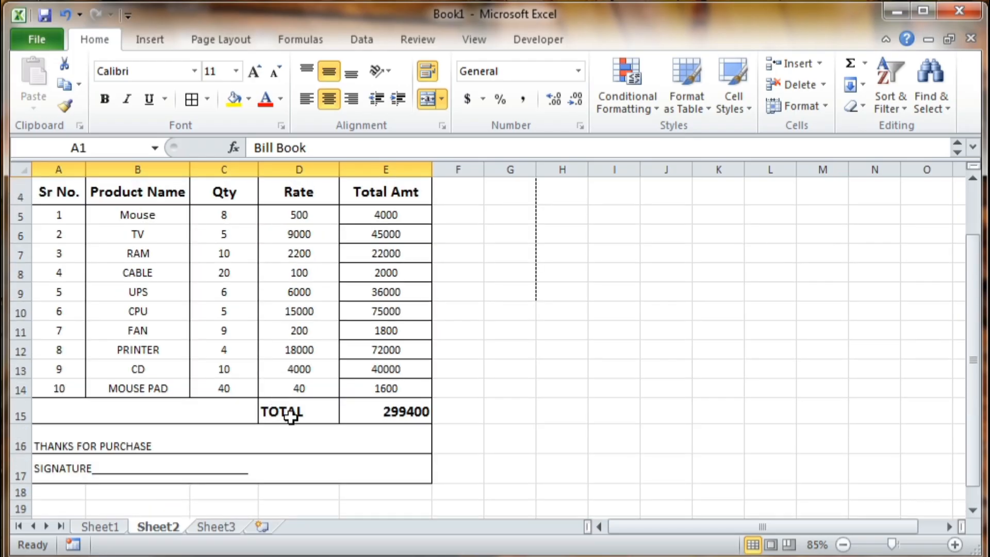
- Centre the TOTAL amount 299400 in cell E15
left_click(414, 411)
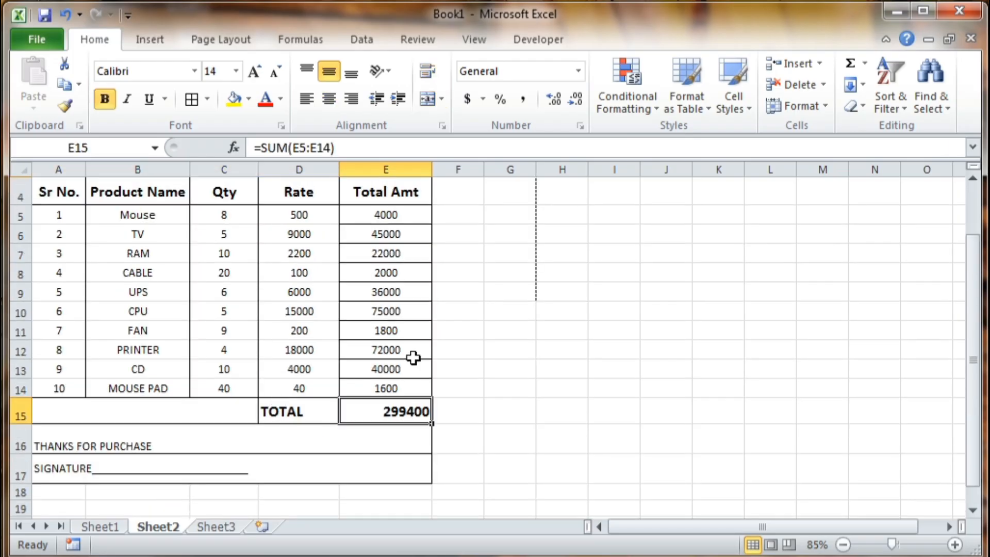
left_click(329, 99)
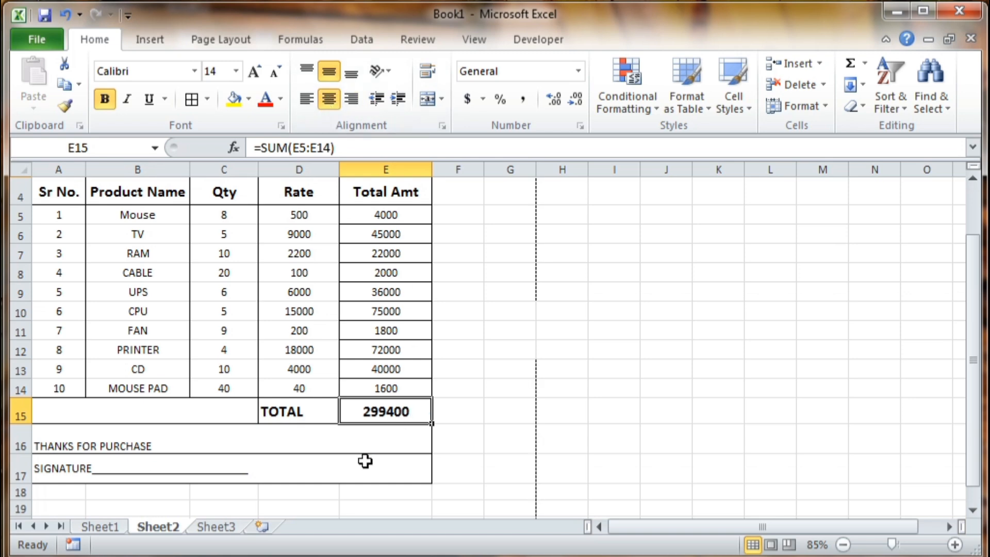
scroll(258, 395, "up", 1)
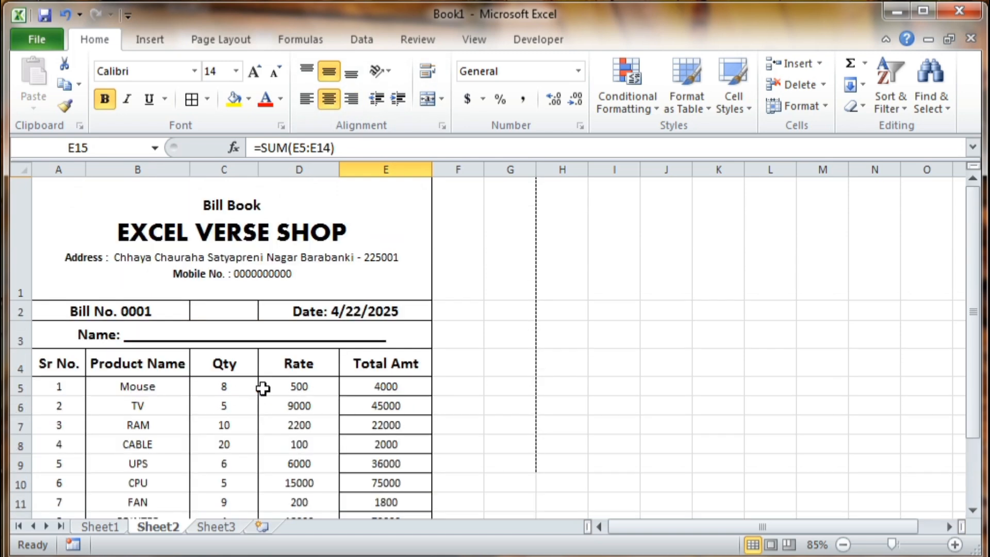